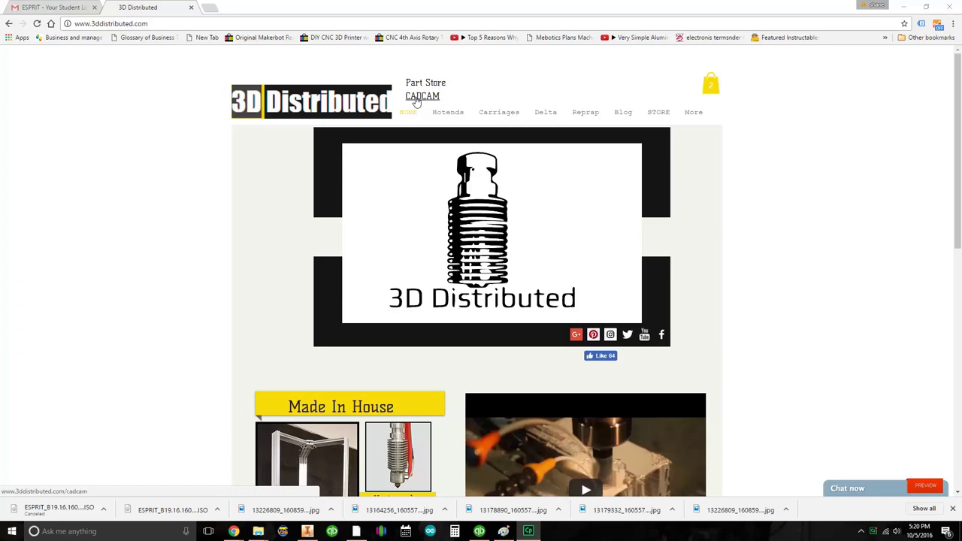
# Download the Triangle Carriage Plate STP file from the CADCAM page of the 3D Distributed website
pyautogui.click(417, 101)
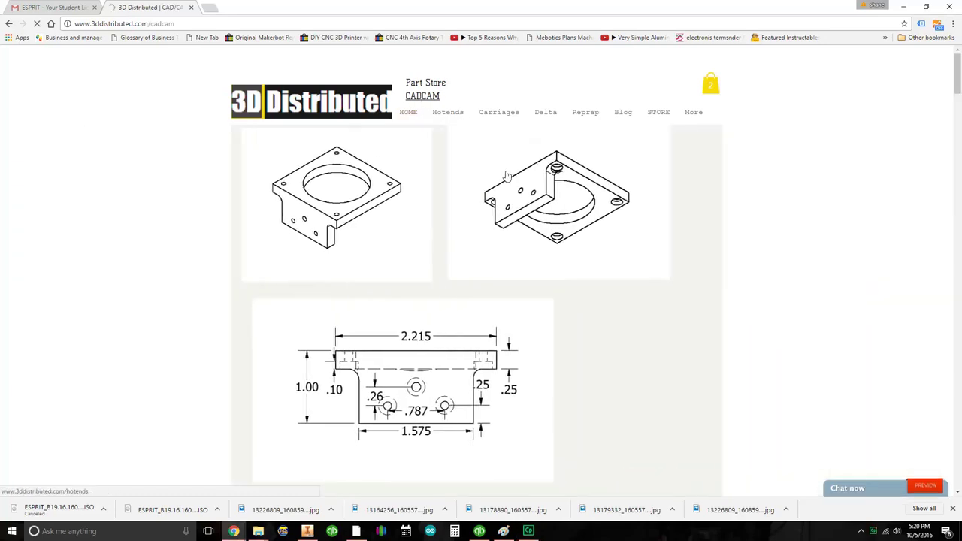
pyautogui.scroll(-9, 544, 184)
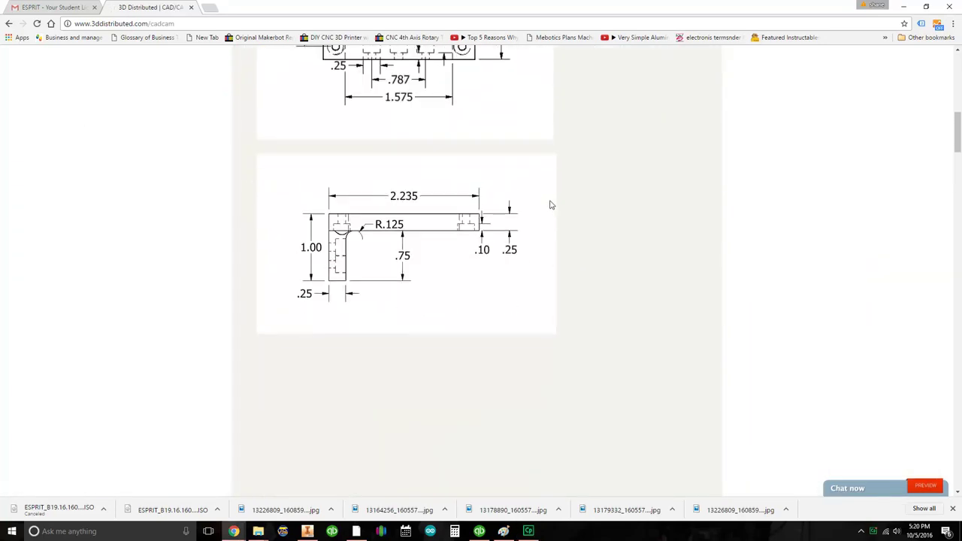
pyautogui.scroll(-5, 550, 204)
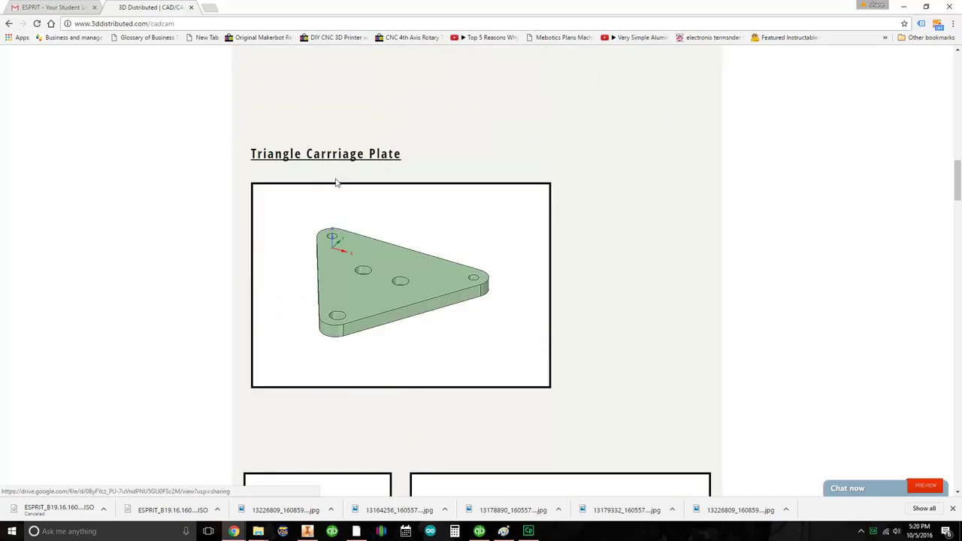
pyautogui.click(385, 268)
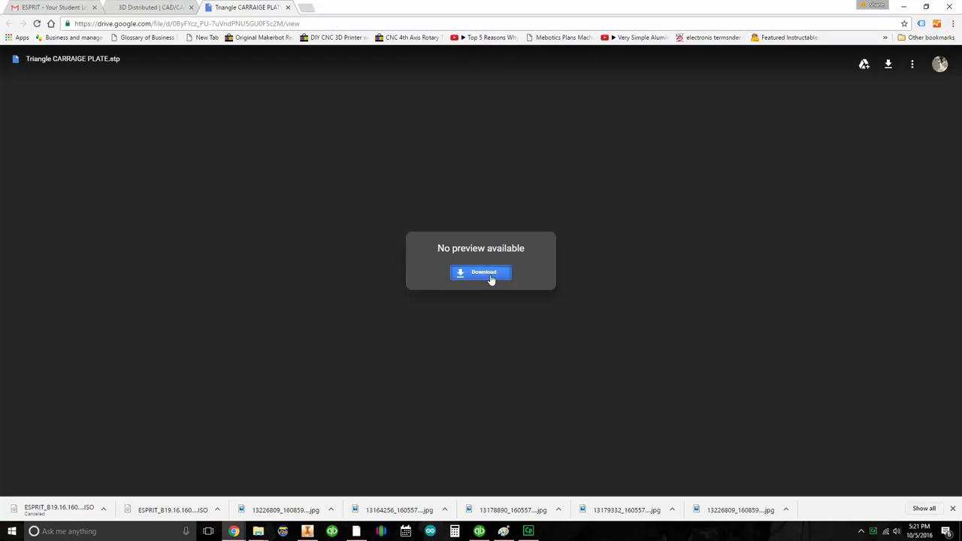
pyautogui.click(490, 279)
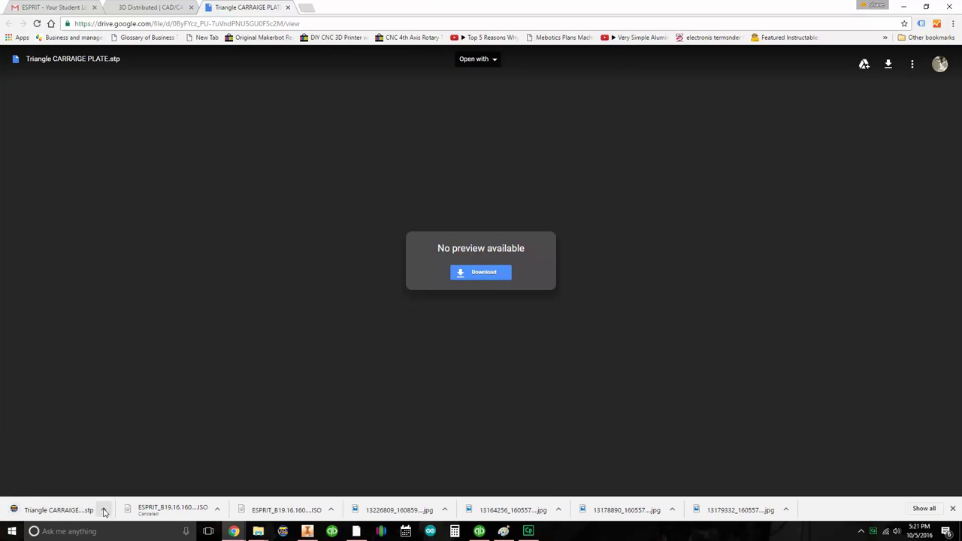
# Show the downloaded Triangle CARRAIGE PLATE file in its folder and copy it to the clipboard
pyautogui.click(104, 510)
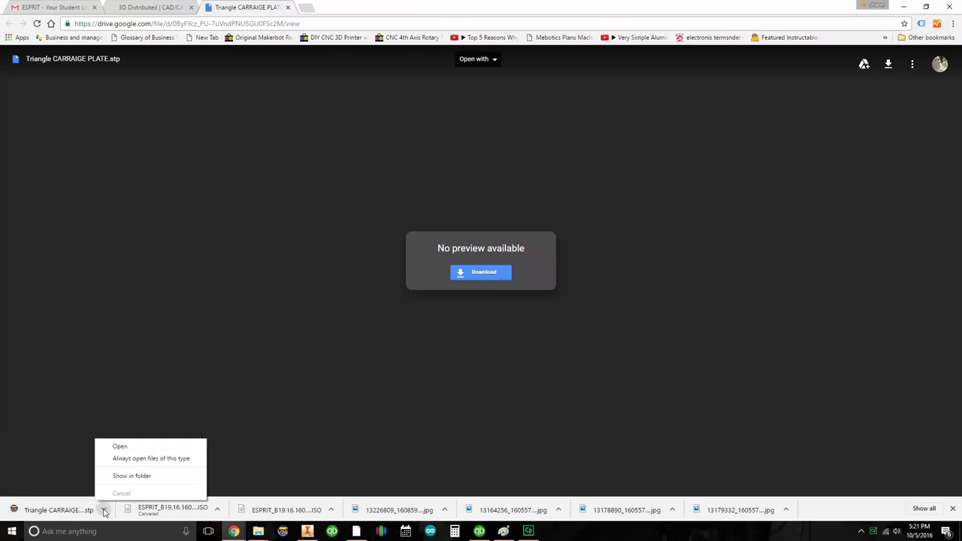
pyautogui.click(125, 477)
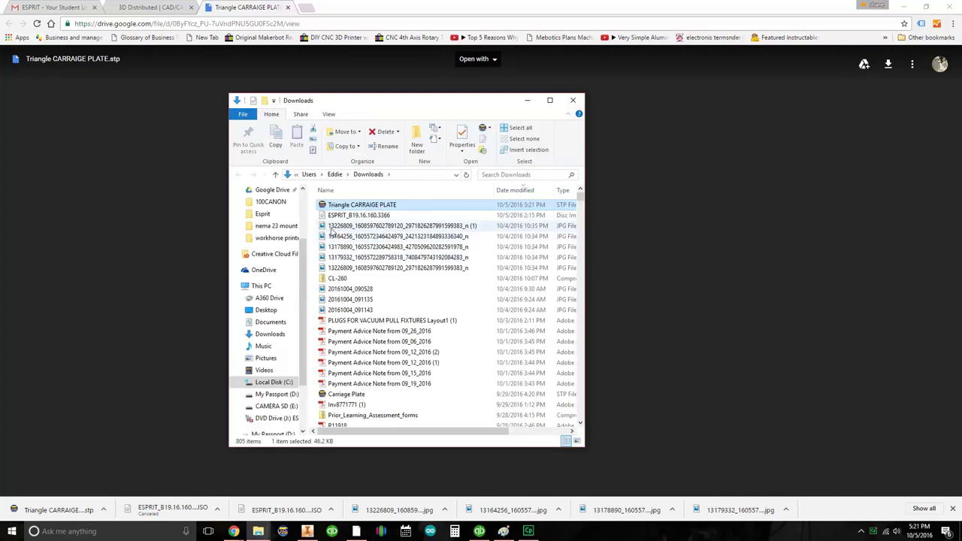
pyautogui.rightClick(348, 207)
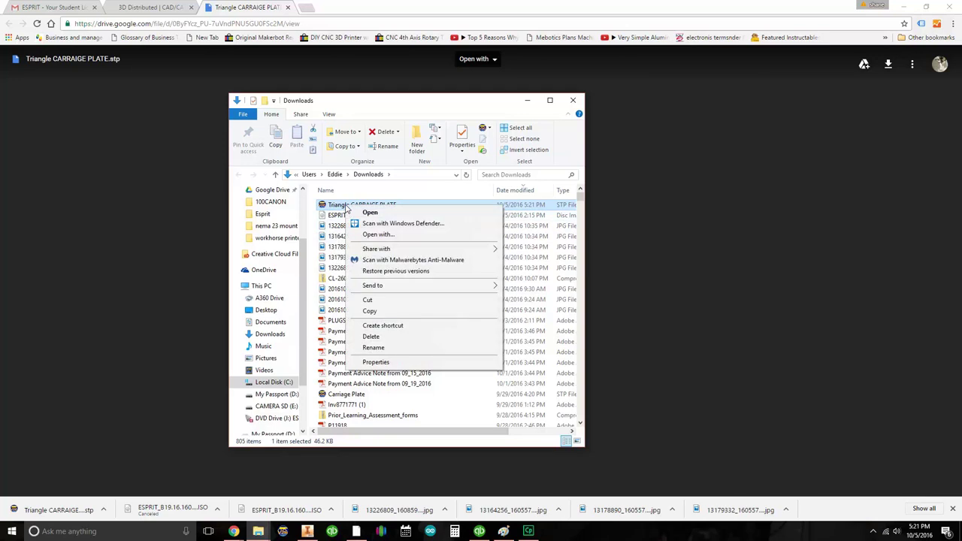
pyautogui.click(387, 311)
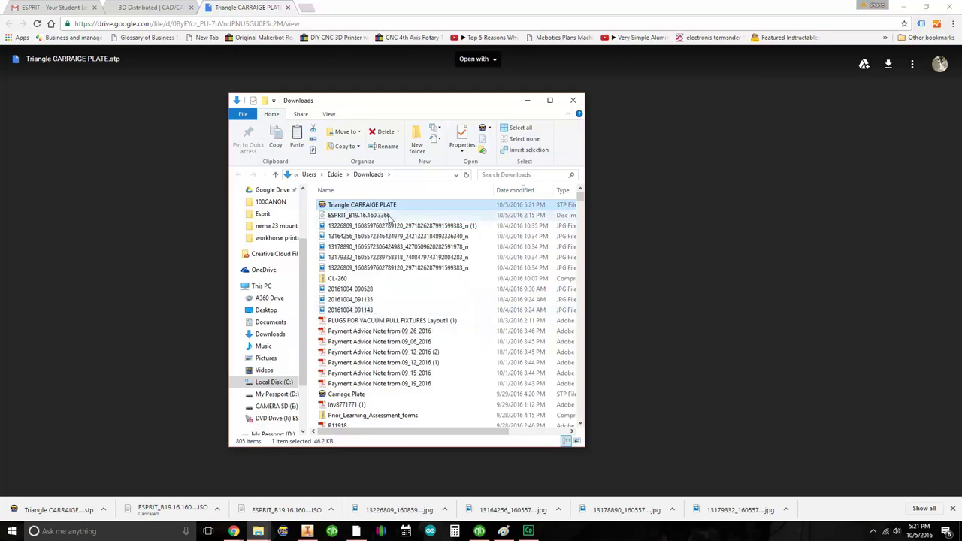
pyautogui.click(573, 100)
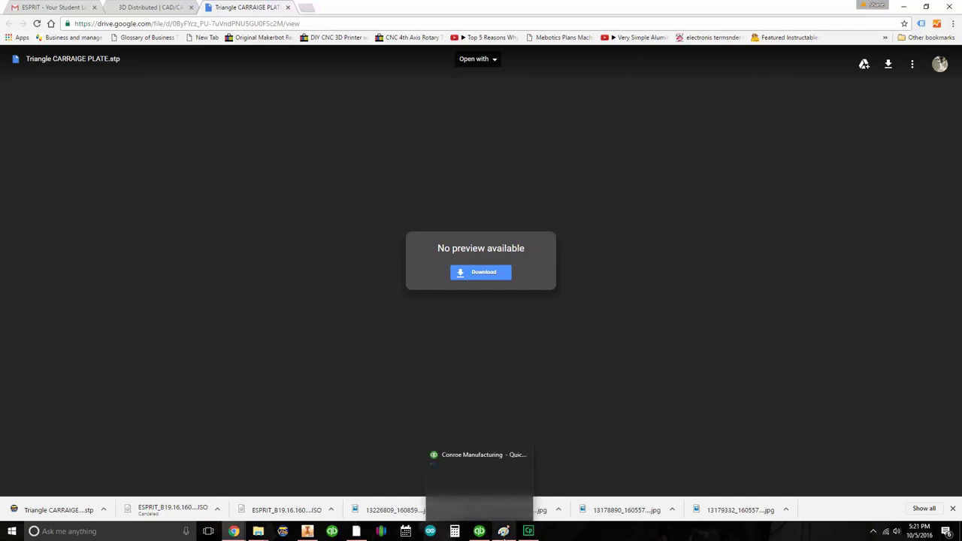
# Switch to ESPRIT, paste the copied Triangle CARRAIGE PLATE file onto the Desktop, and open it with Merge enabled
pyautogui.moveTo(480, 532)
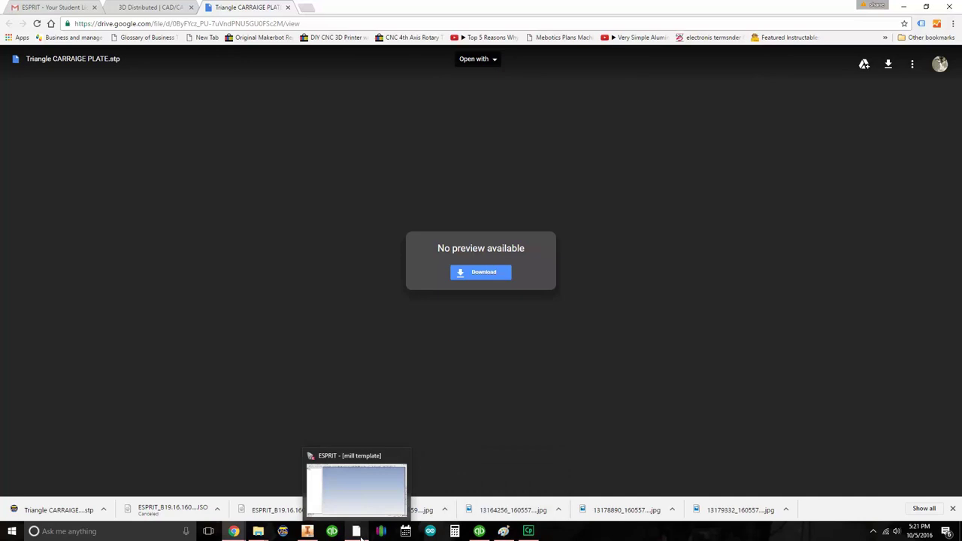
pyautogui.click(358, 534)
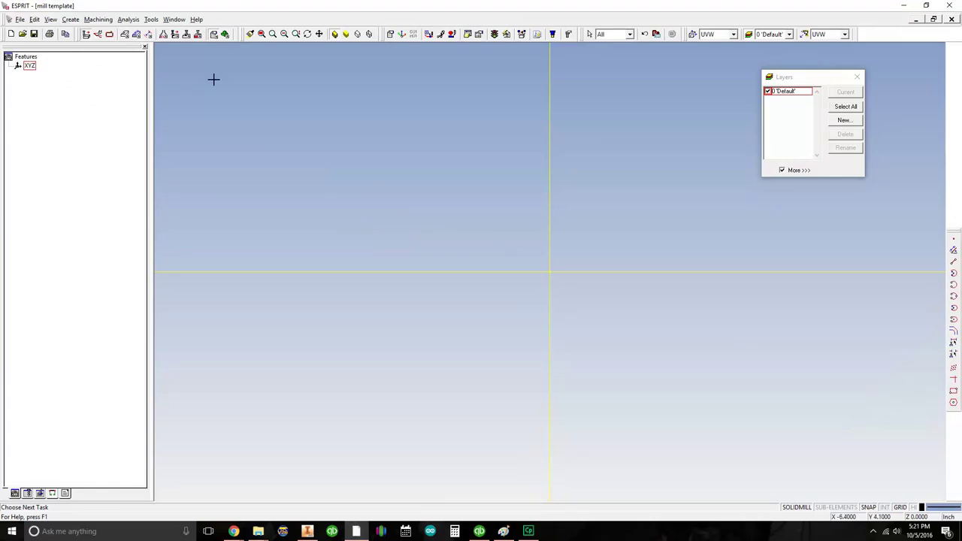
pyautogui.click(23, 35)
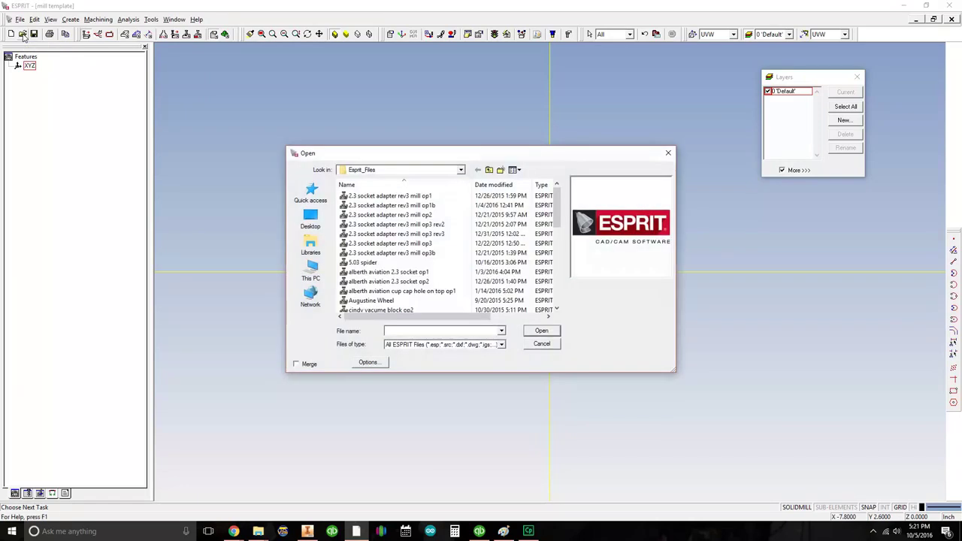
pyautogui.click(311, 221)
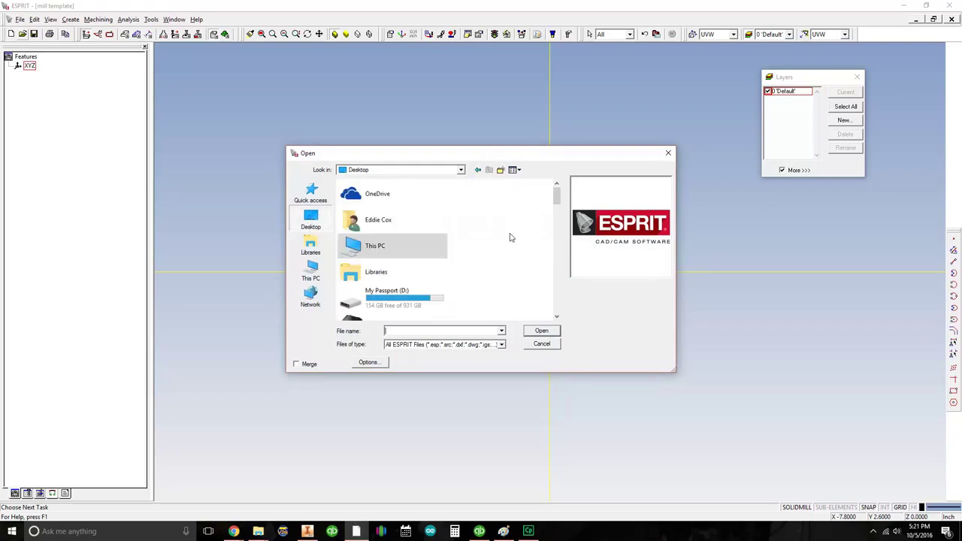
pyautogui.rightClick(486, 274)
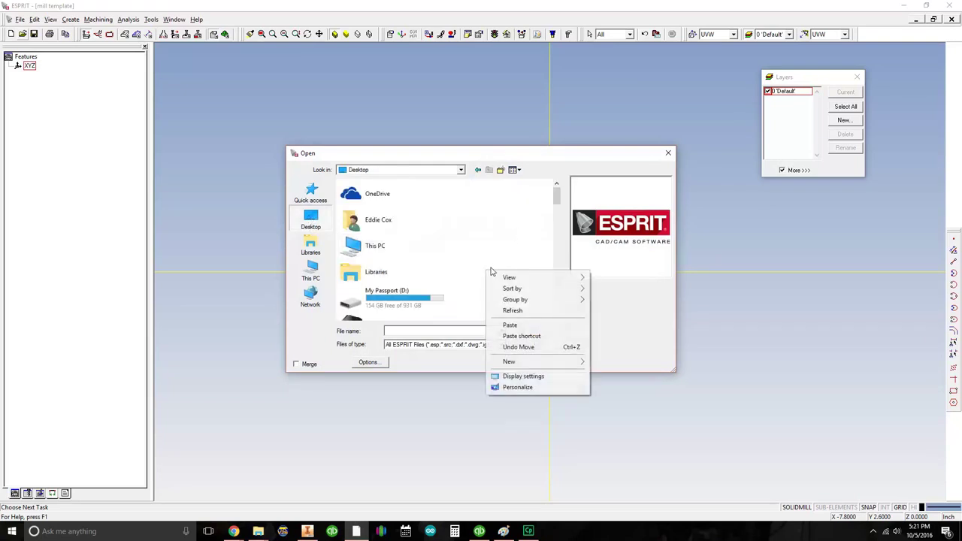
pyautogui.click(509, 325)
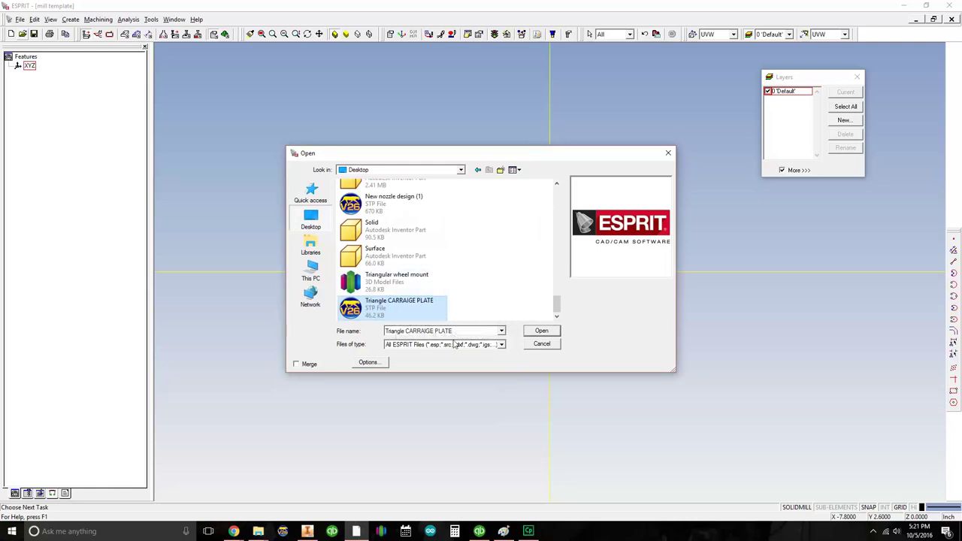
pyautogui.click(296, 365)
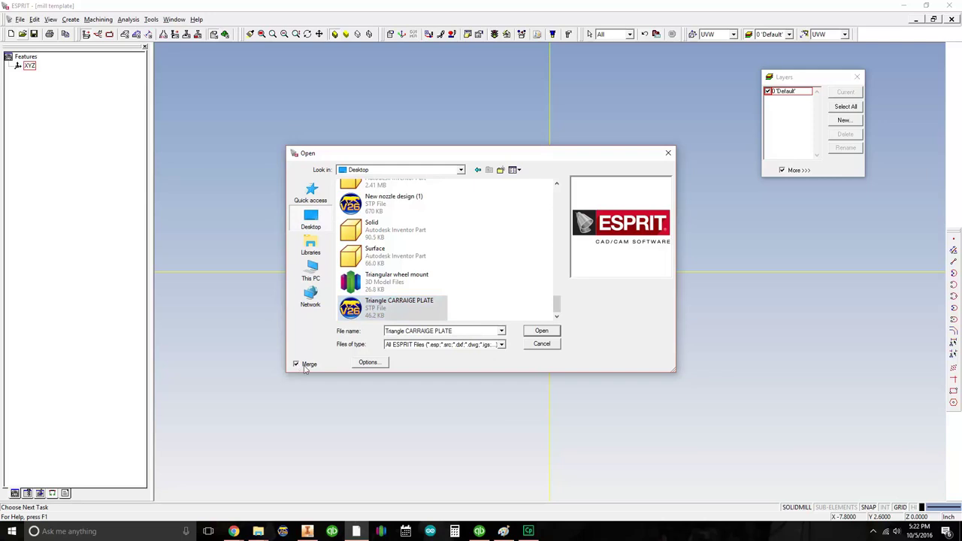
pyautogui.click(532, 331)
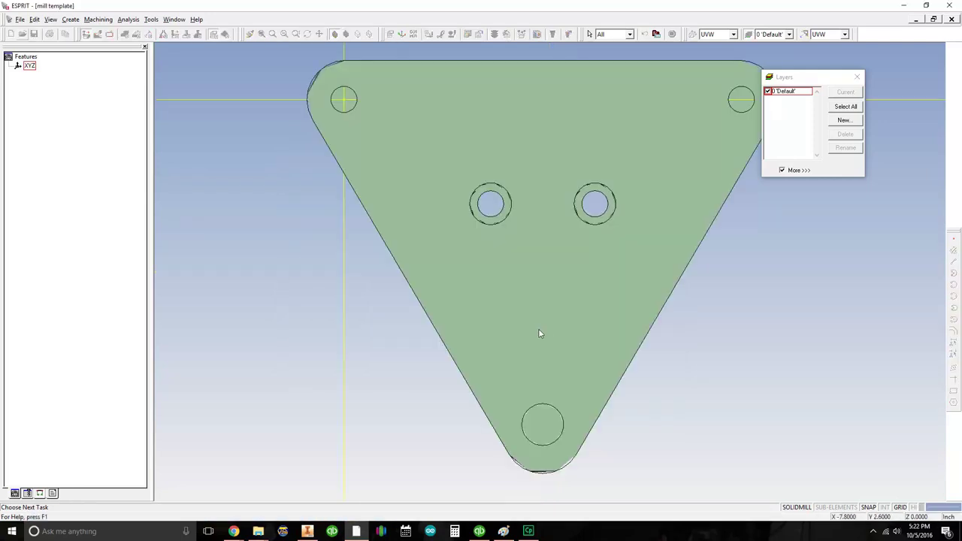
# Examine the imported triangular plate and its holes from several angles, including the isometric view
pyautogui.moveTo(589, 255); pyautogui.dragTo(541, 301, button='middle')
pyautogui.moveTo(606, 225); pyautogui.dragTo(555, 224, button='middle')
pyautogui.scroll(-3, 611, 199)
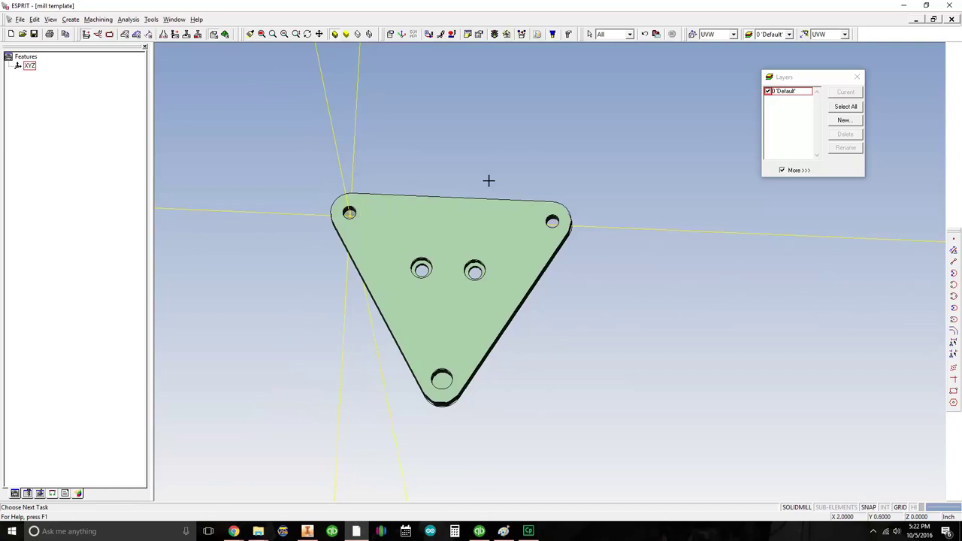
pyautogui.click(448, 379)
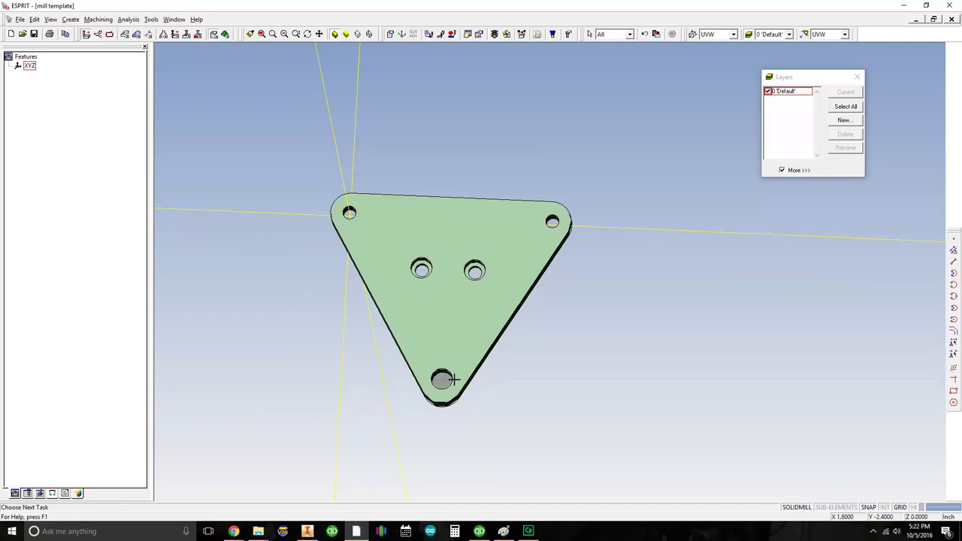
pyautogui.click(455, 379)
pyautogui.moveTo(473, 307); pyautogui.dragTo(460, 305, button='middle')
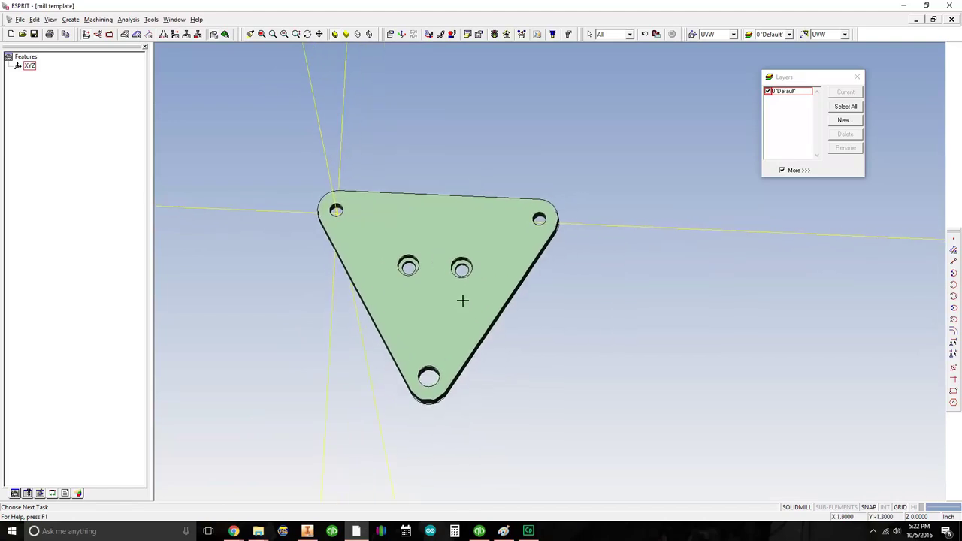
pyautogui.press('F7')
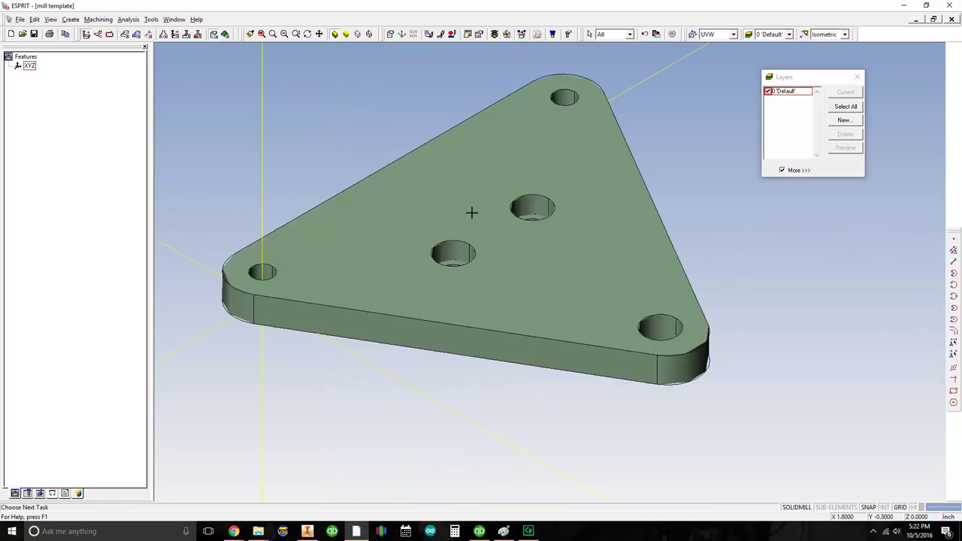
pyautogui.scroll(-5, 512, 209)
pyautogui.moveTo(511, 209); pyautogui.dragTo(403, 214, button='middle')
pyautogui.scroll(-2, 411, 214)
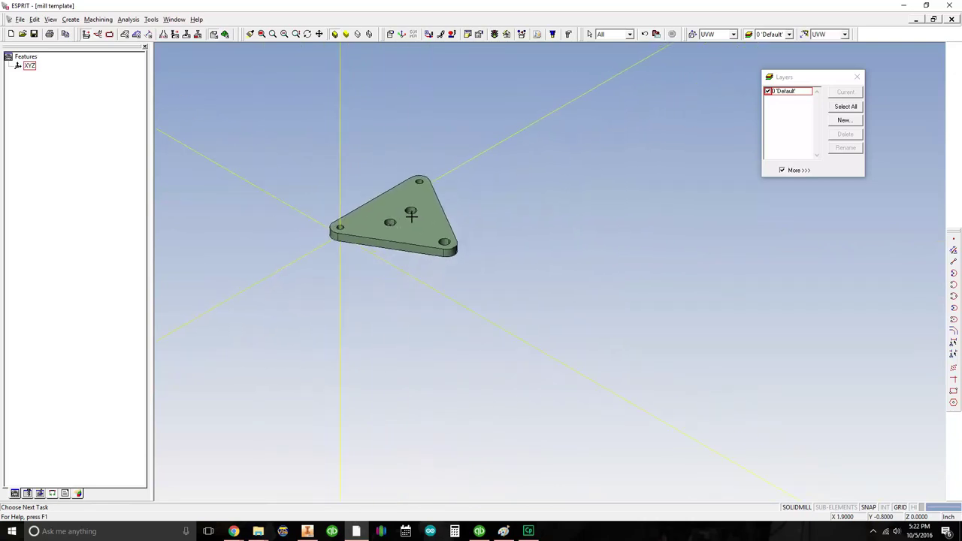
pyautogui.moveTo(403, 208); pyautogui.dragTo(405, 210, button='middle')
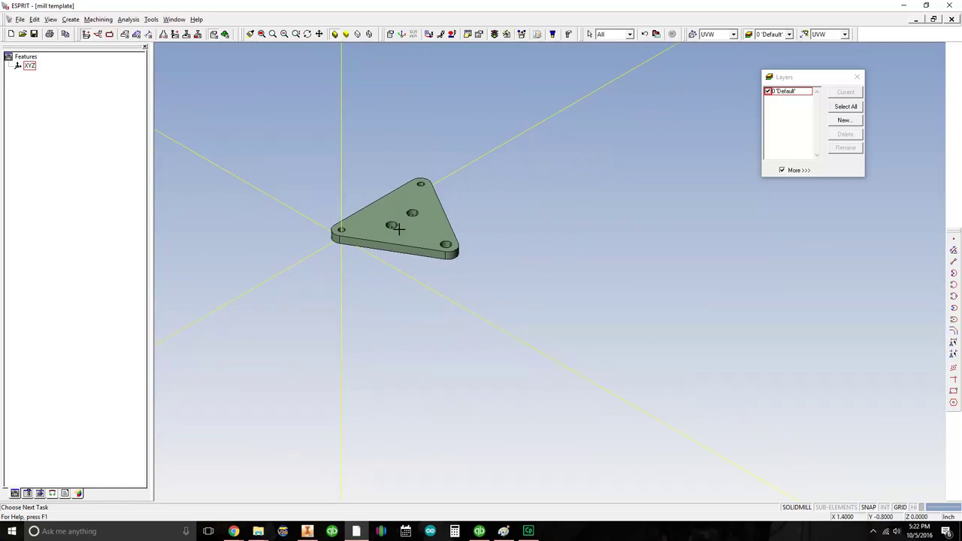
# Save the merged file to the Desktop as an ESPRIT file named "triangle carriage plate"
pyautogui.click(20, 18)
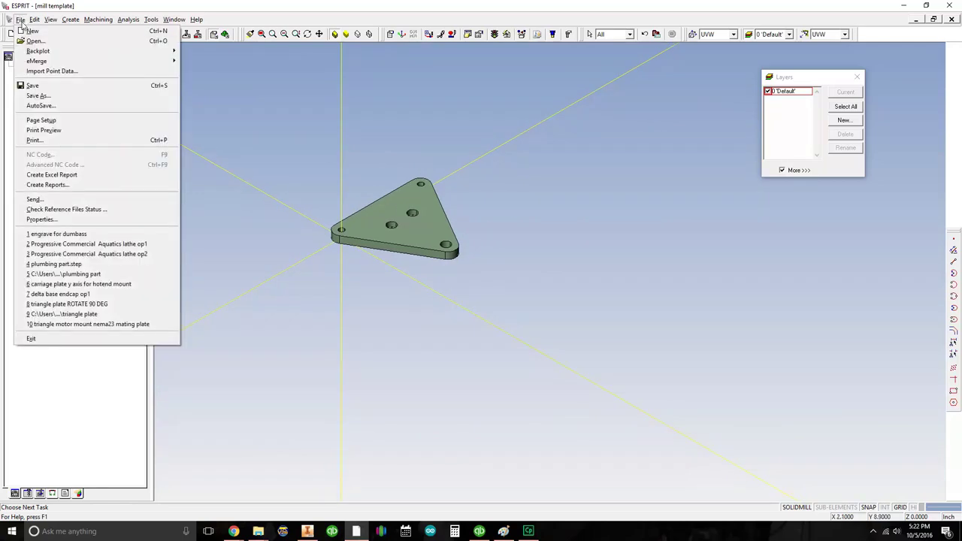
pyautogui.click(113, 95)
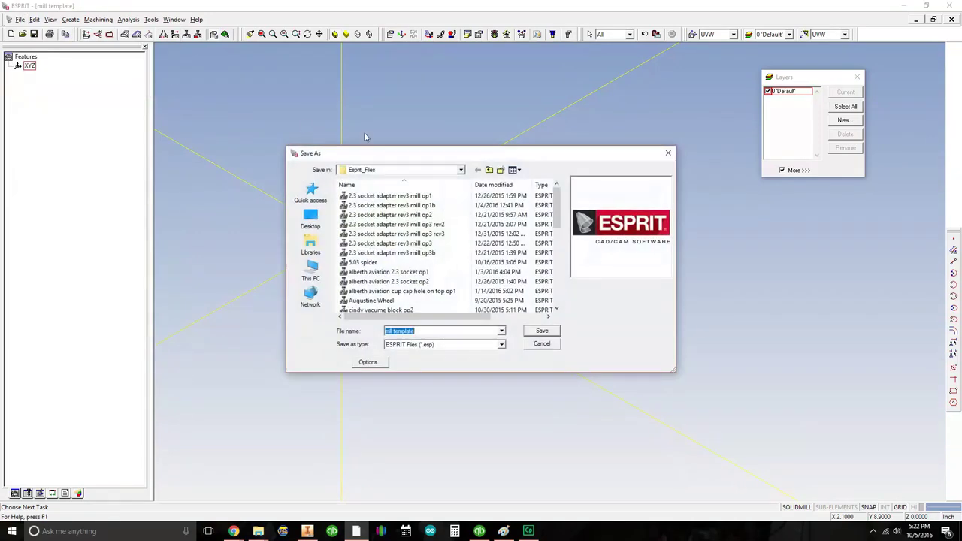
pyautogui.click(311, 220)
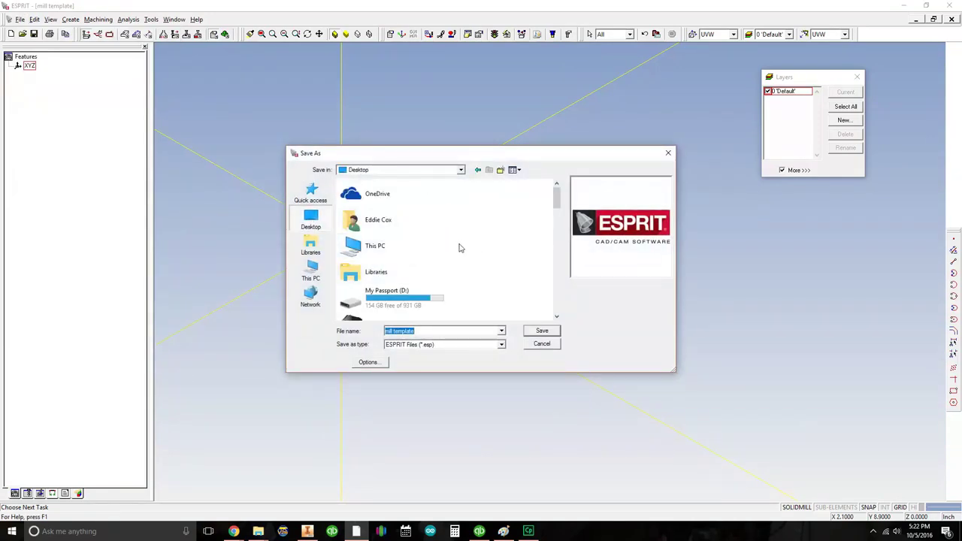
pyautogui.write('trian')
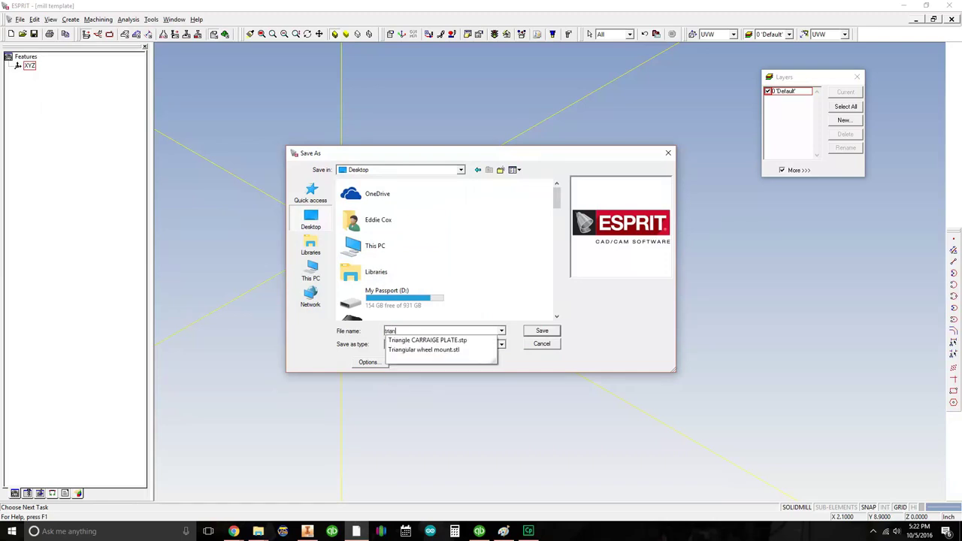
pyautogui.write('gle c')
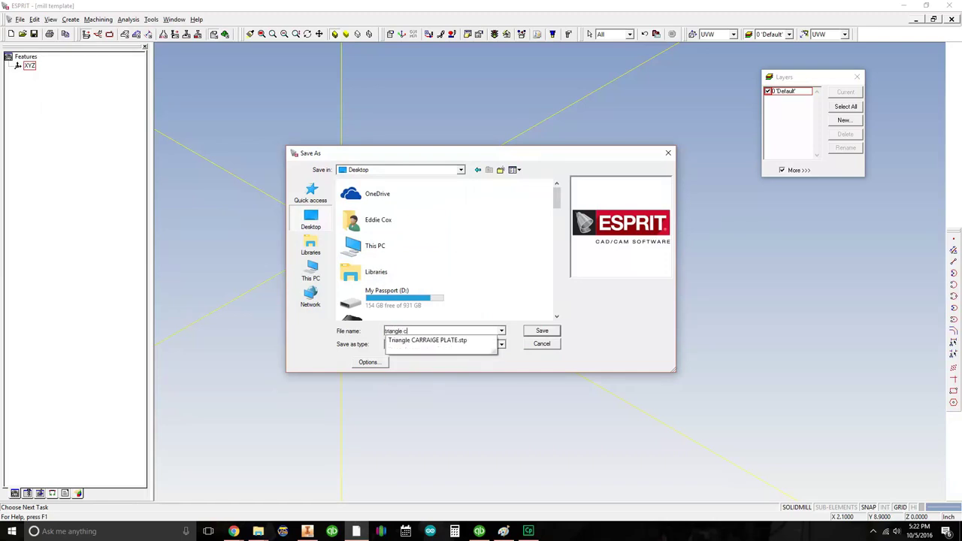
pyautogui.write('am')
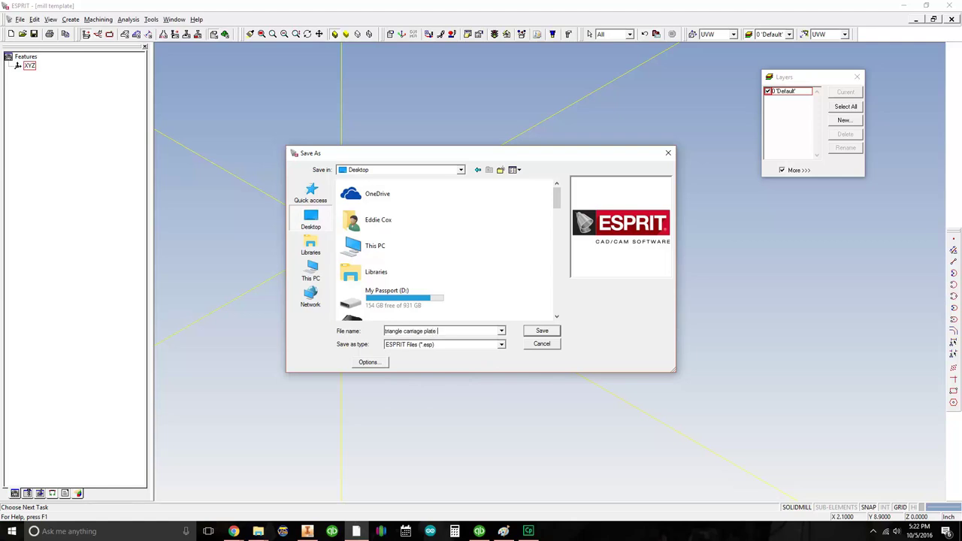
pyautogui.press('Return')
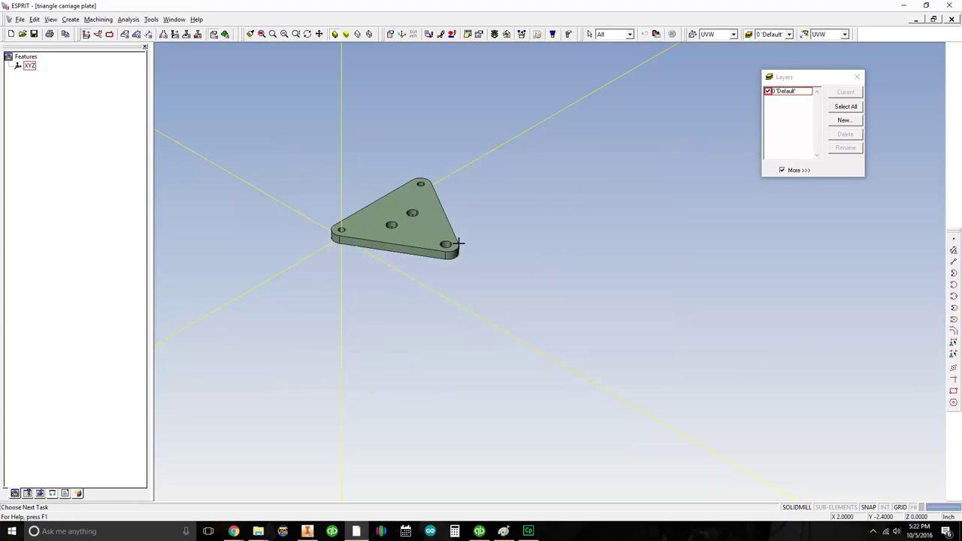
# Add a new layer named "solid"
pyautogui.moveTo(409, 227); pyautogui.dragTo(421, 233, button='middle')
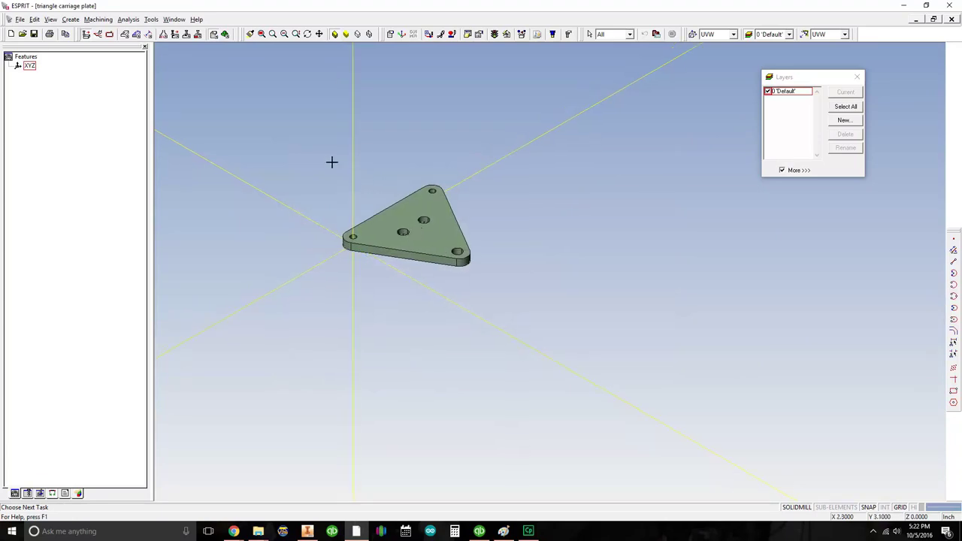
pyautogui.moveTo(467, 230)
pyautogui.mouseDown(button='middle')
pyautogui.moveTo(471, 251)
pyautogui.moveTo(479, 240)
pyautogui.mouseUp(button='middle')
pyautogui.rightClick(785, 108)
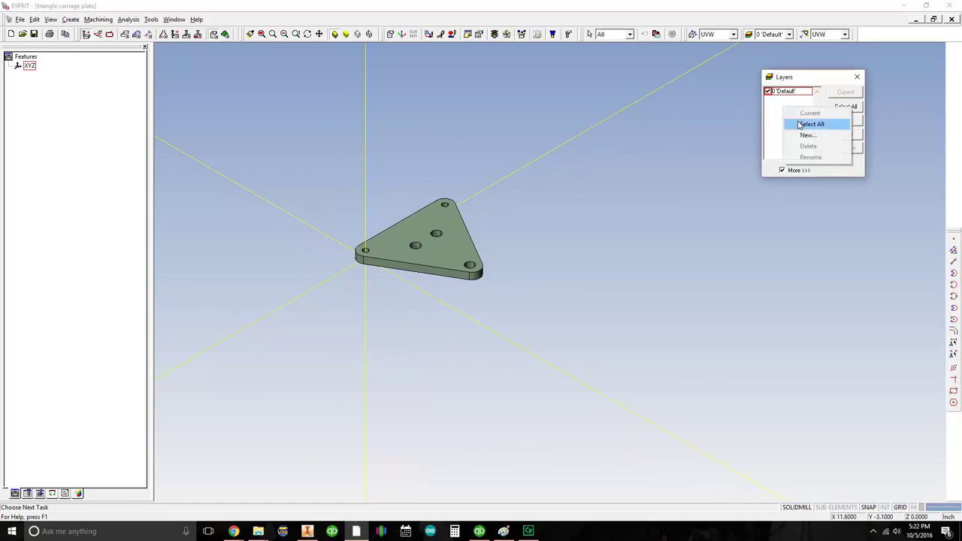
pyautogui.click(808, 139)
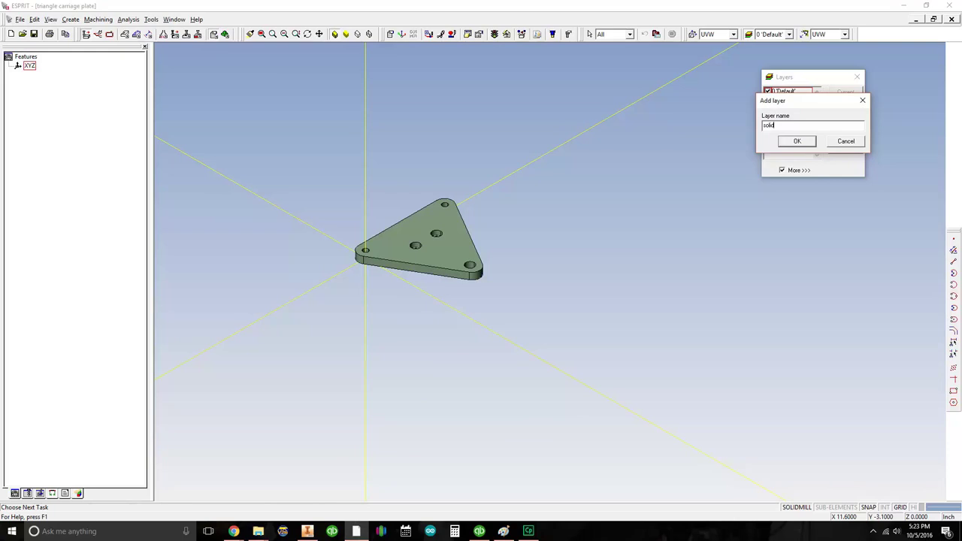
pyautogui.press('Return')
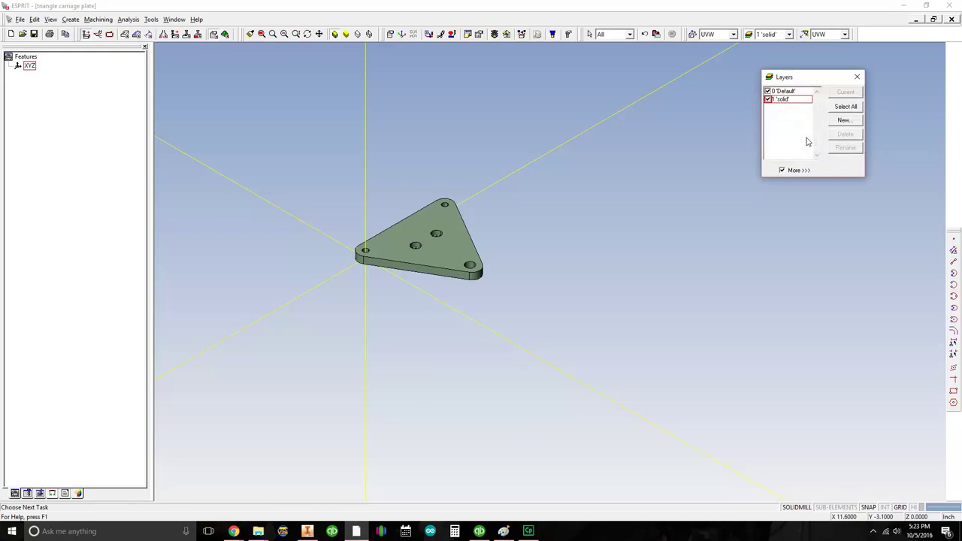
# Move the triangular plate to the "solid" layer with an Attribute transformation
pyautogui.click(442, 251)
pyautogui.rightClick(443, 214)
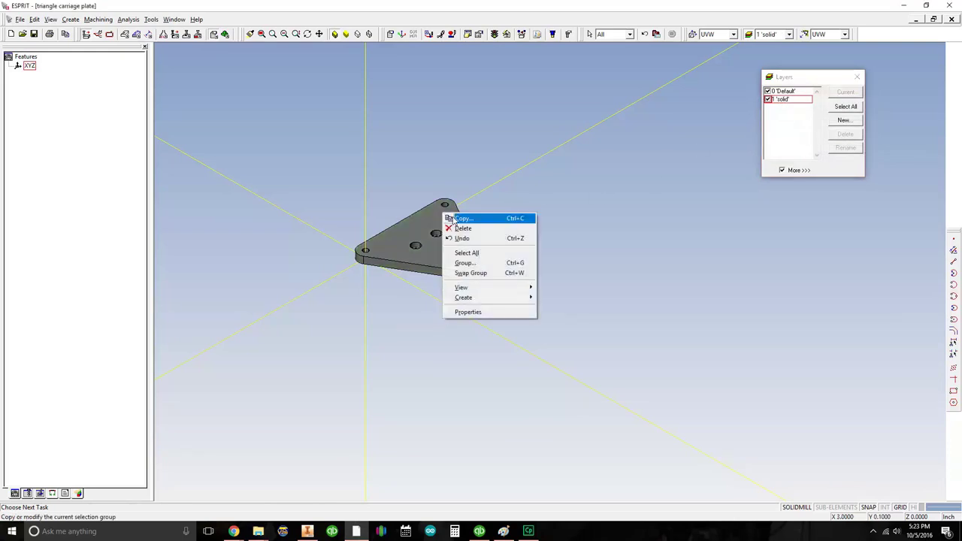
pyautogui.click(453, 219)
pyautogui.click(504, 224)
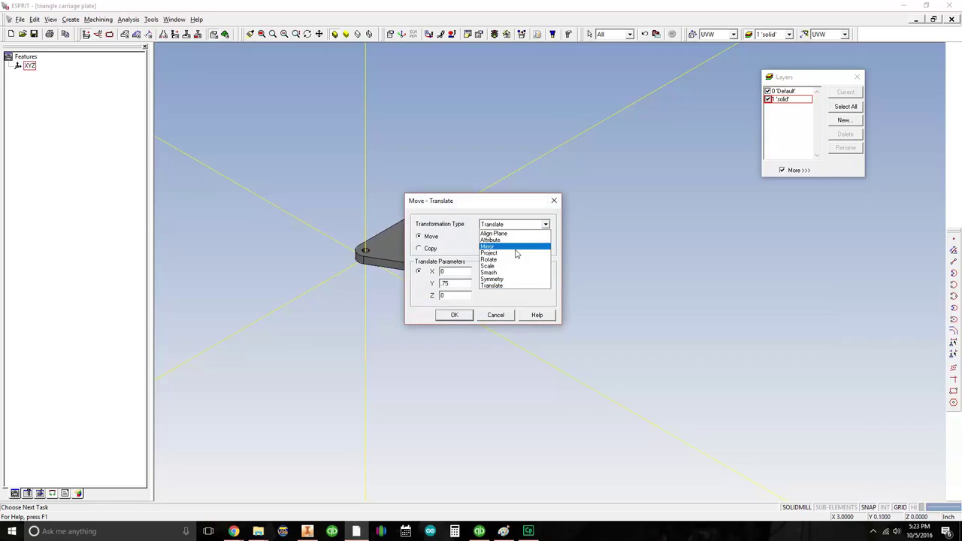
pyautogui.click(492, 240)
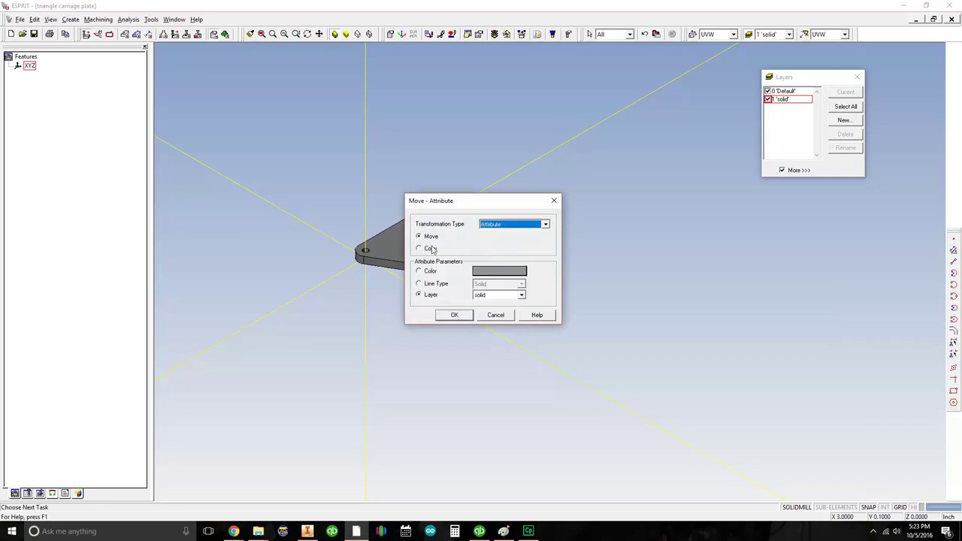
pyautogui.click(494, 295)
pyautogui.click(475, 315)
pyautogui.click(470, 316)
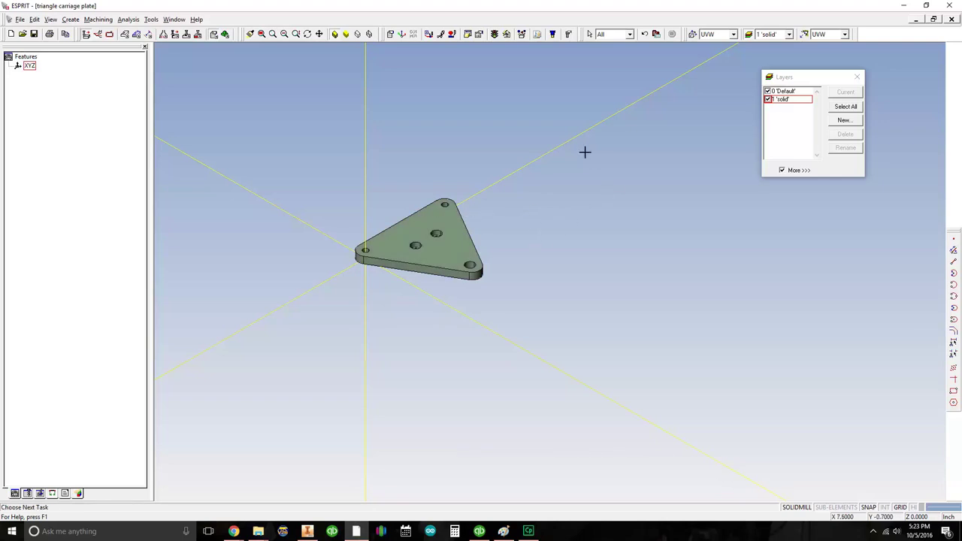
# Hide and show the "solid" layer to check that the plate belongs to it
pyautogui.moveTo(789, 82); pyautogui.dragTo(724, 85)
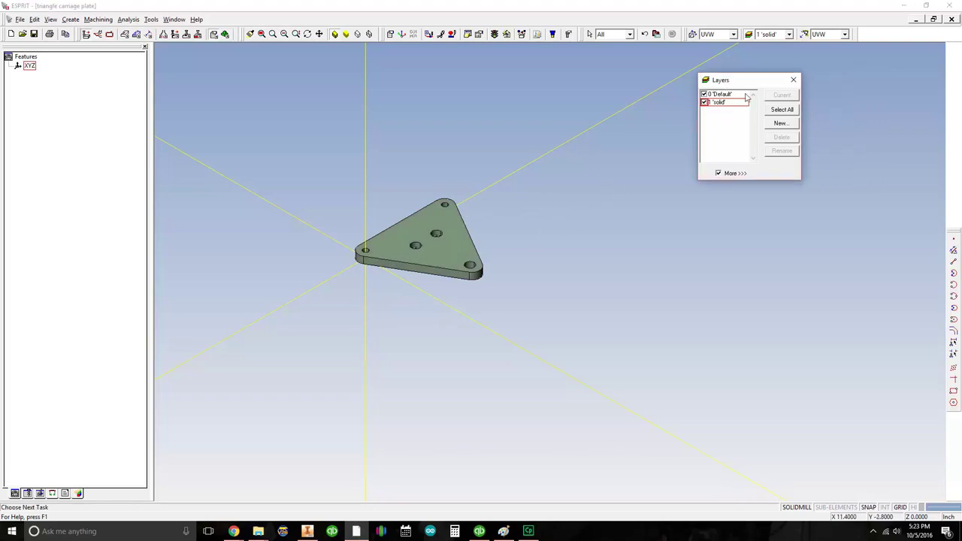
pyautogui.click(704, 103)
pyautogui.click(704, 103)
pyautogui.click(705, 103)
pyautogui.click(704, 103)
pyautogui.moveTo(615, 210); pyautogui.dragTo(622, 188, button='middle')
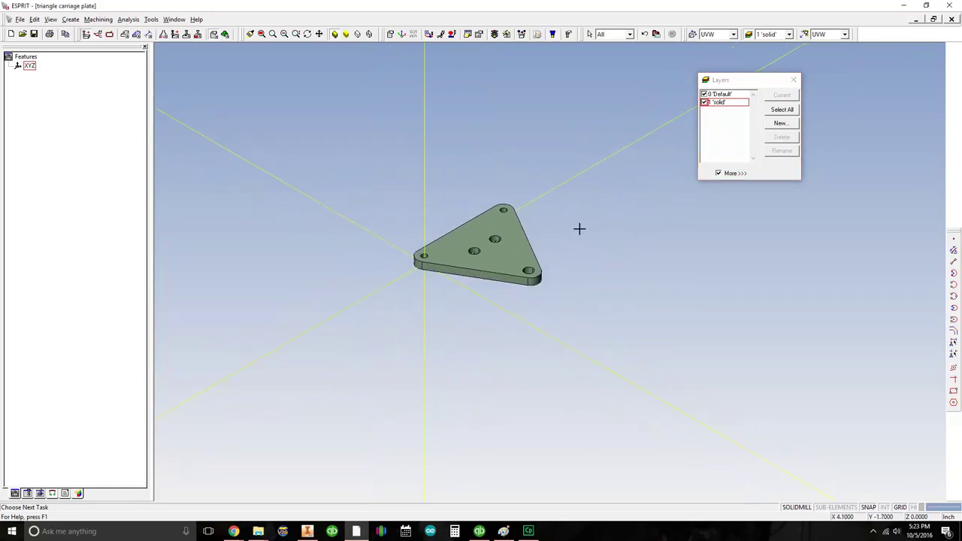
pyautogui.moveTo(577, 226); pyautogui.dragTo(529, 220, button='middle')
pyautogui.moveTo(542, 280); pyautogui.dragTo(481, 271, button='middle')
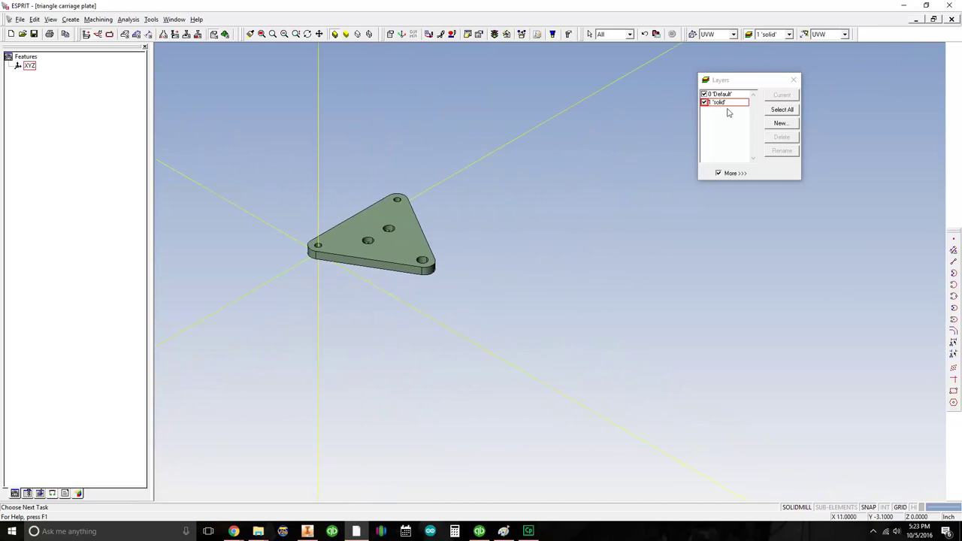
# Add a new layer named "stock" and hide the "solid" layer
pyautogui.rightClick(712, 119)
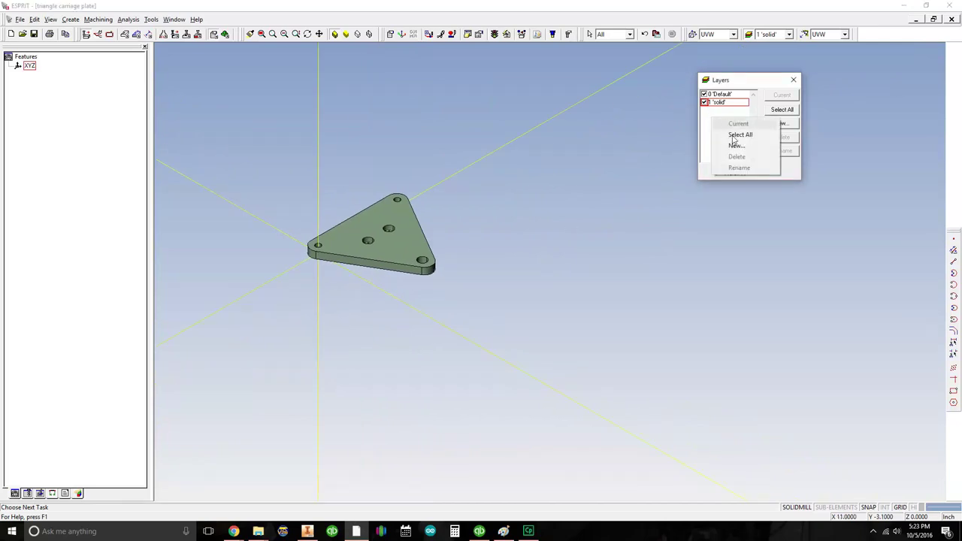
pyautogui.click(737, 146)
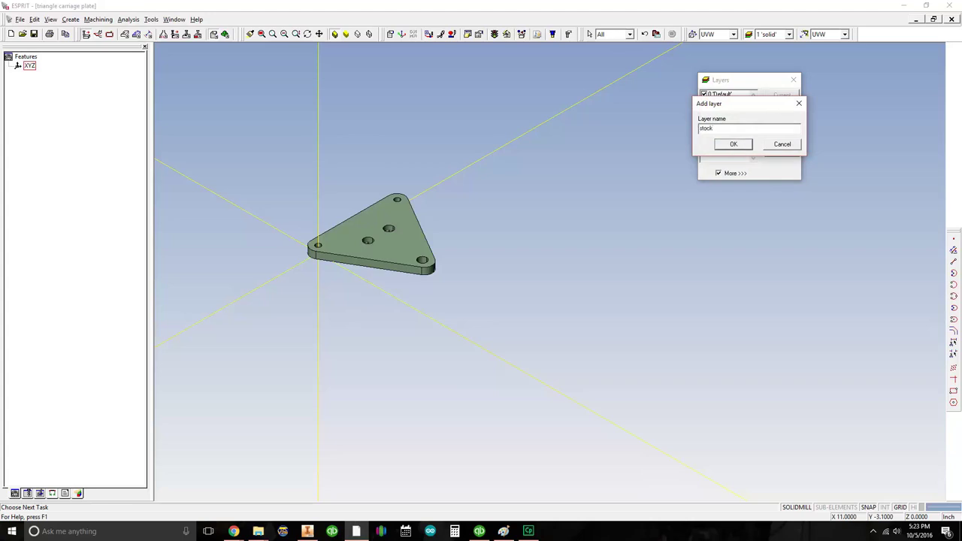
pyautogui.press('Return')
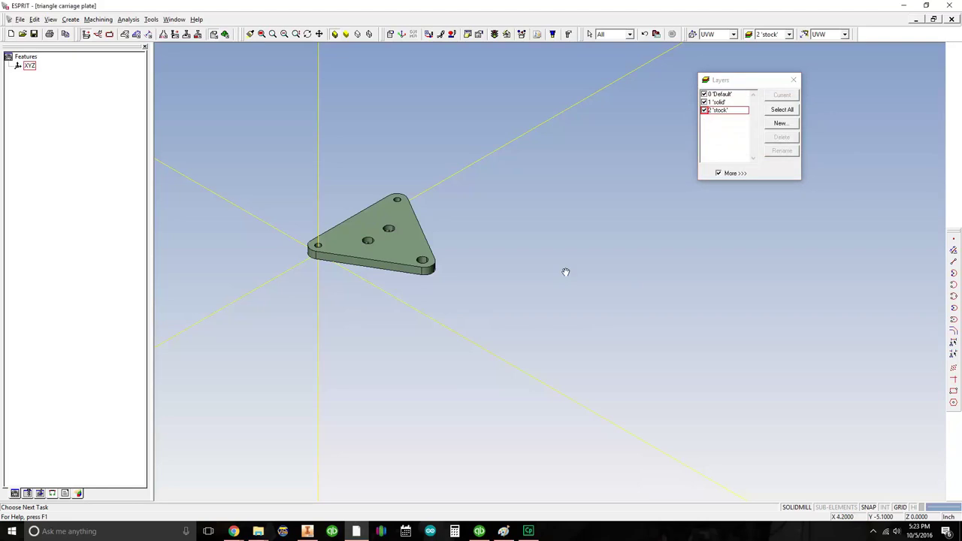
pyautogui.click(704, 102)
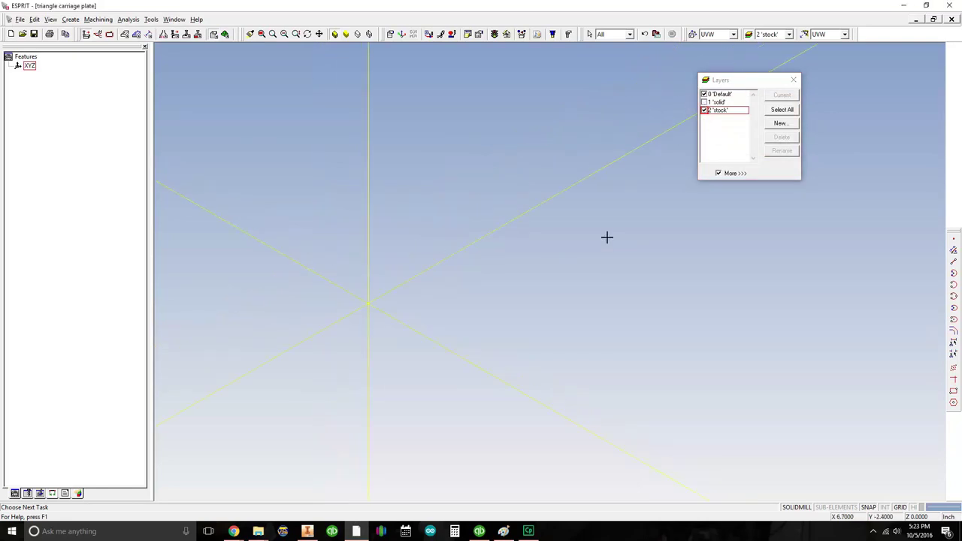
# Bring up the list of standard views and switch the empty workspace to the Top view
pyautogui.moveTo(607, 238); pyautogui.dragTo(592, 219, button='middle')
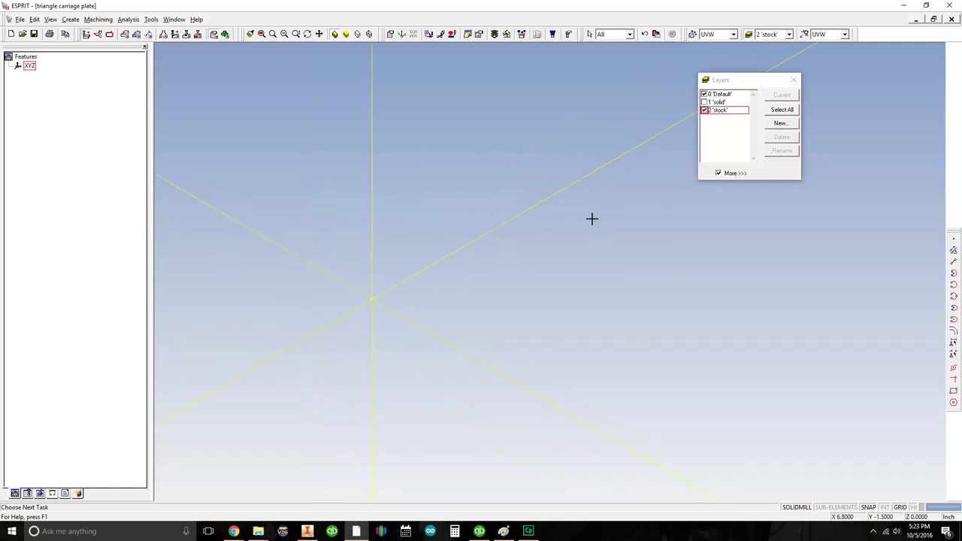
pyautogui.moveTo(387, 191); pyautogui.dragTo(443, 173, button='middle')
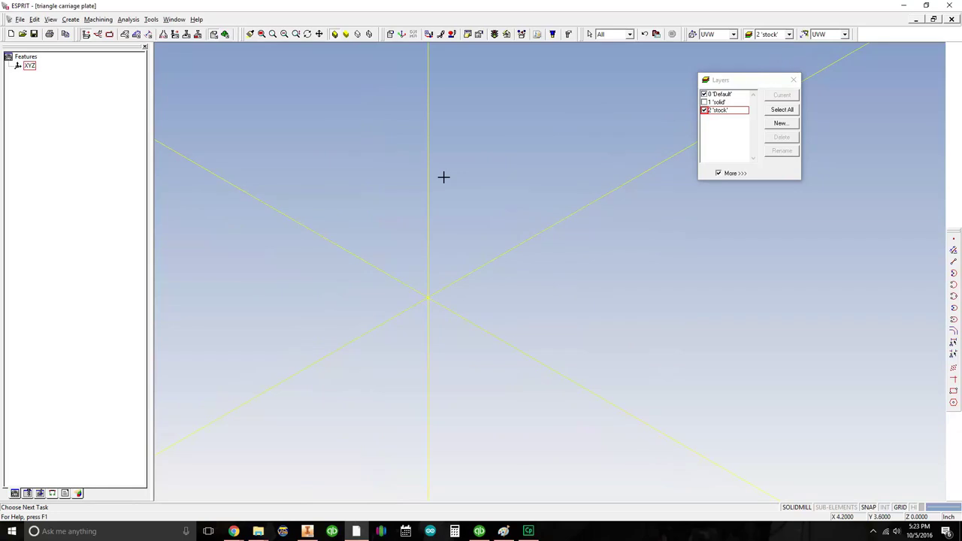
pyautogui.press('F8')
pyautogui.moveTo(453, 176); pyautogui.dragTo(399, 195, button='middle')
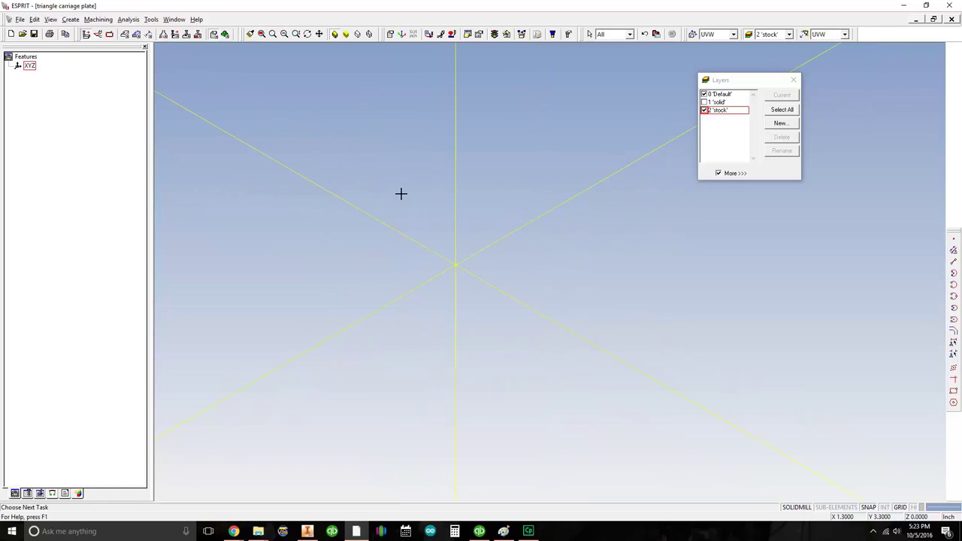
pyautogui.moveTo(548, 189); pyautogui.dragTo(570, 225, button='middle')
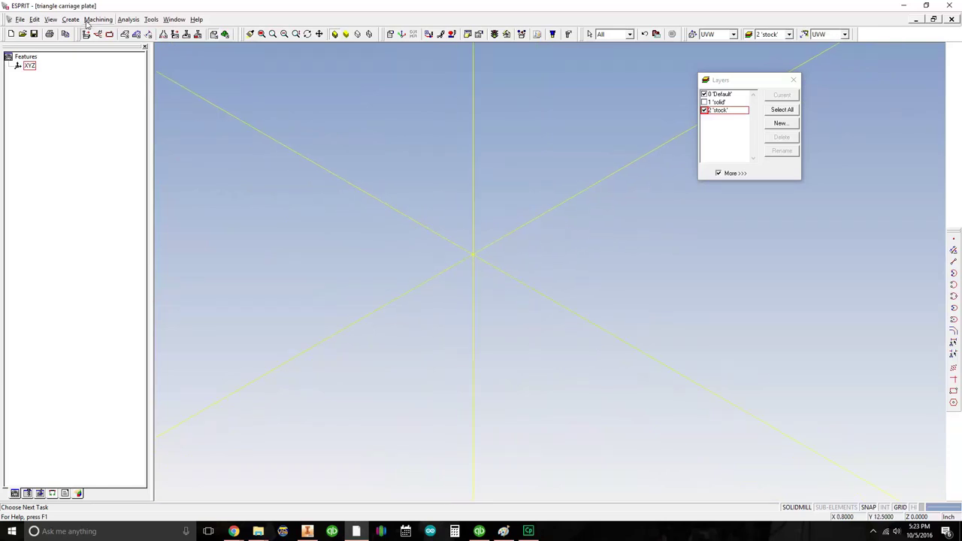
pyautogui.click(53, 20)
pyautogui.click(338, 98)
pyautogui.press('F12')
pyautogui.click(83, 102)
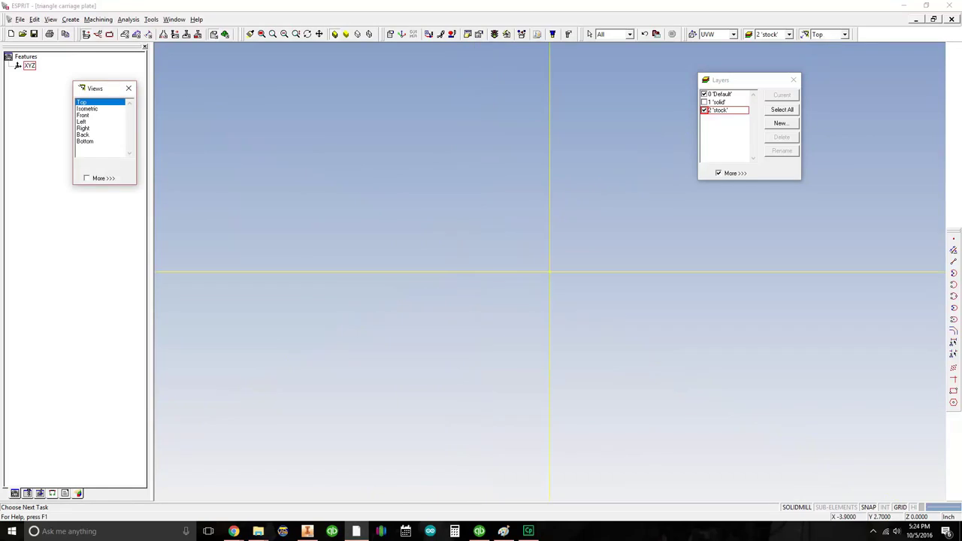
pyautogui.moveTo(620, 197); pyautogui.dragTo(507, 147, button='middle')
pyautogui.moveTo(701, 212); pyautogui.dragTo(572, 188, button='middle')
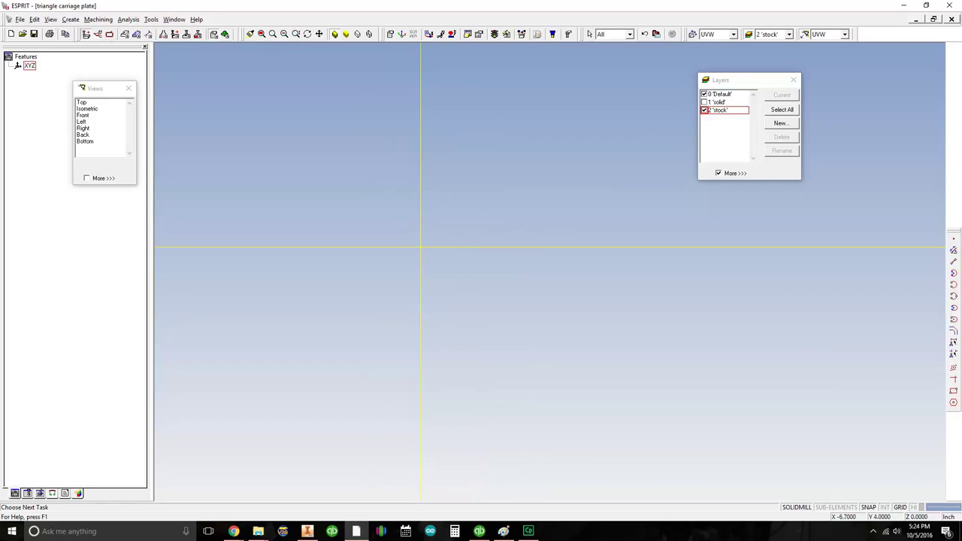
# Create a Cartesian point at X 4.5, Y -4 as the stock's outer corner
pyautogui.click(126, 35)
pyautogui.click(391, 34)
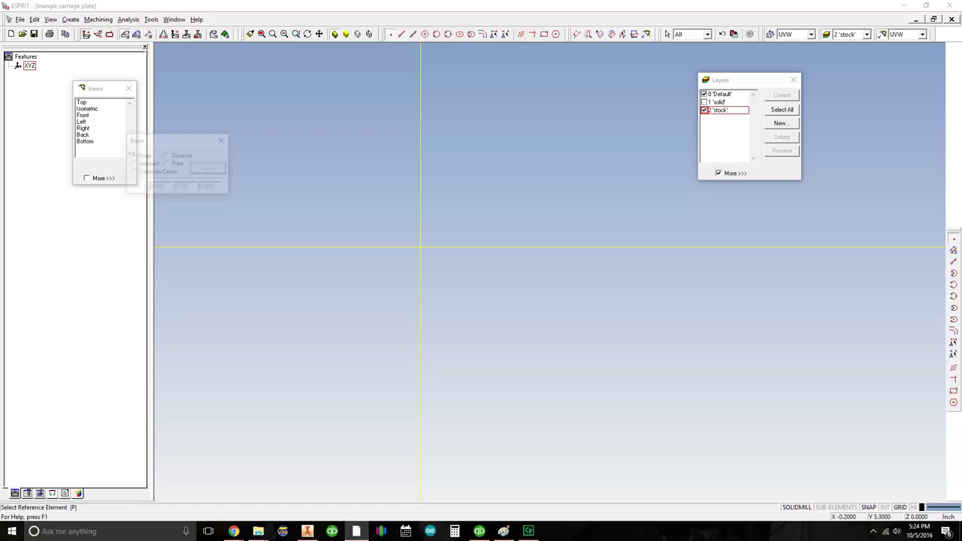
pyautogui.click(133, 172)
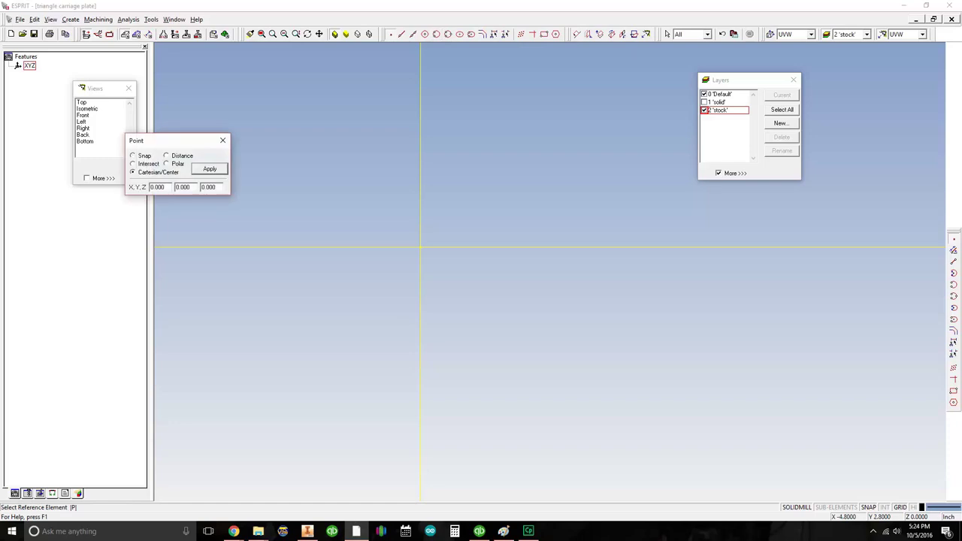
pyautogui.doubleClick(157, 188)
pyautogui.write('4.5')
pyautogui.press('Tab')
pyautogui.write('-4')
pyautogui.press('Return')
pyautogui.click(223, 140)
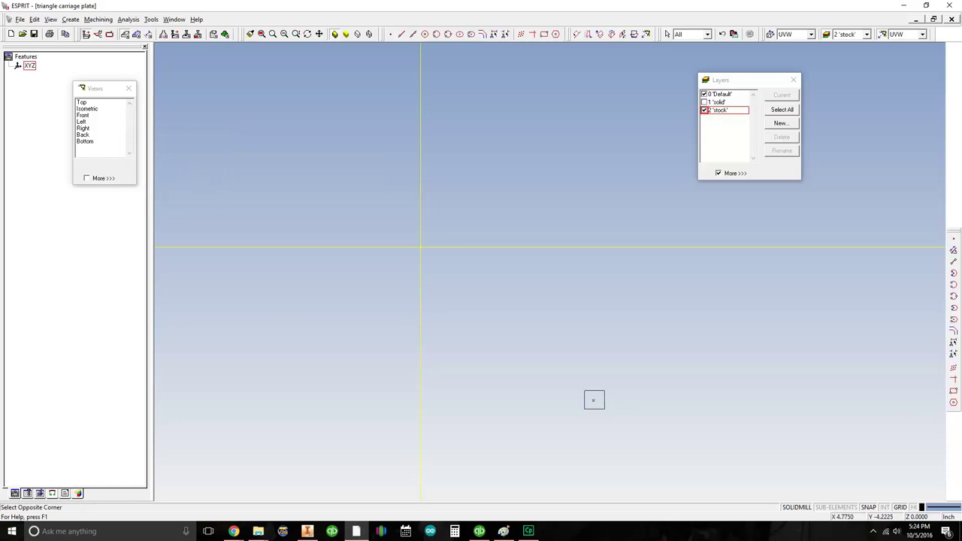
# Draw the stock rectangle from the corner point to the origin
pyautogui.scroll(-2, 603, 310)
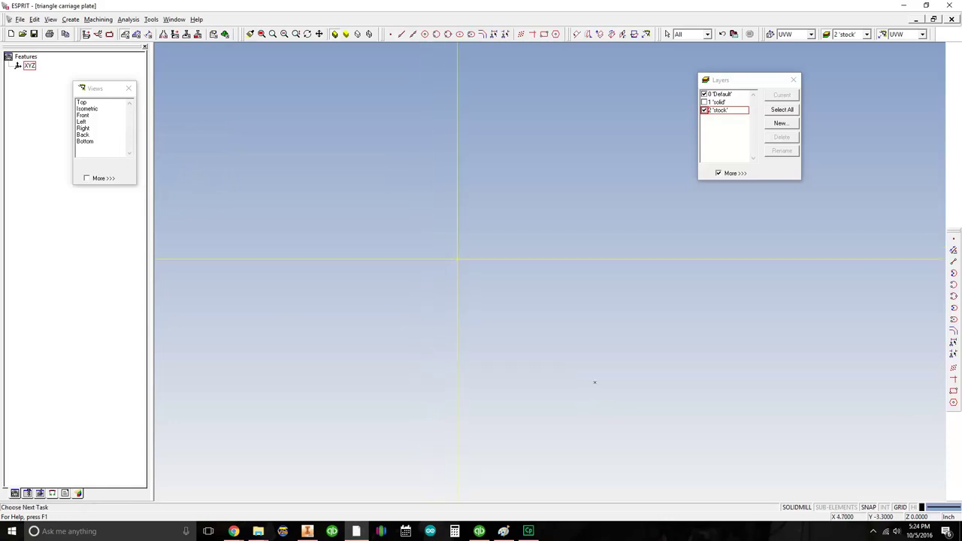
pyautogui.click(545, 34)
pyautogui.click(595, 383)
pyautogui.click(457, 259)
pyautogui.moveTo(538, 301); pyautogui.dragTo(462, 228, button='middle')
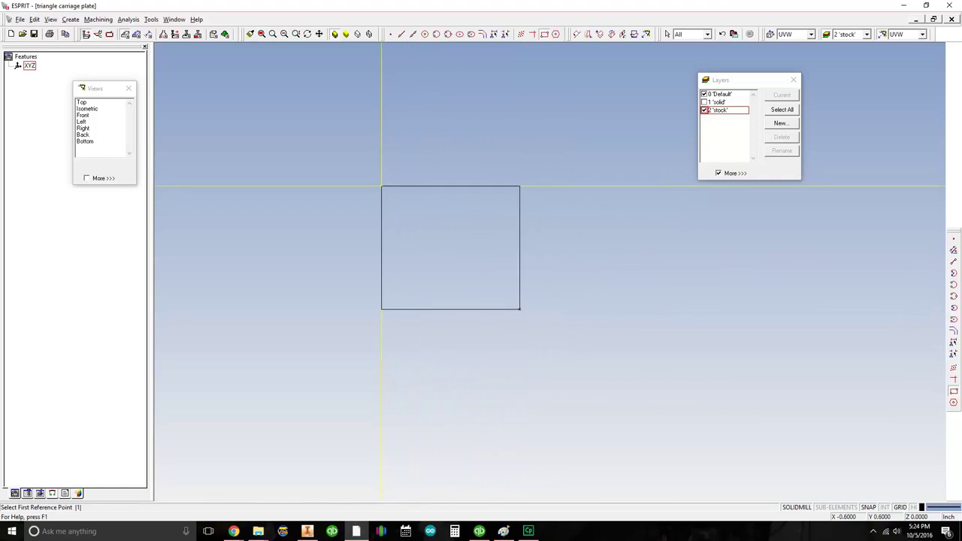
pyautogui.press('Escape')
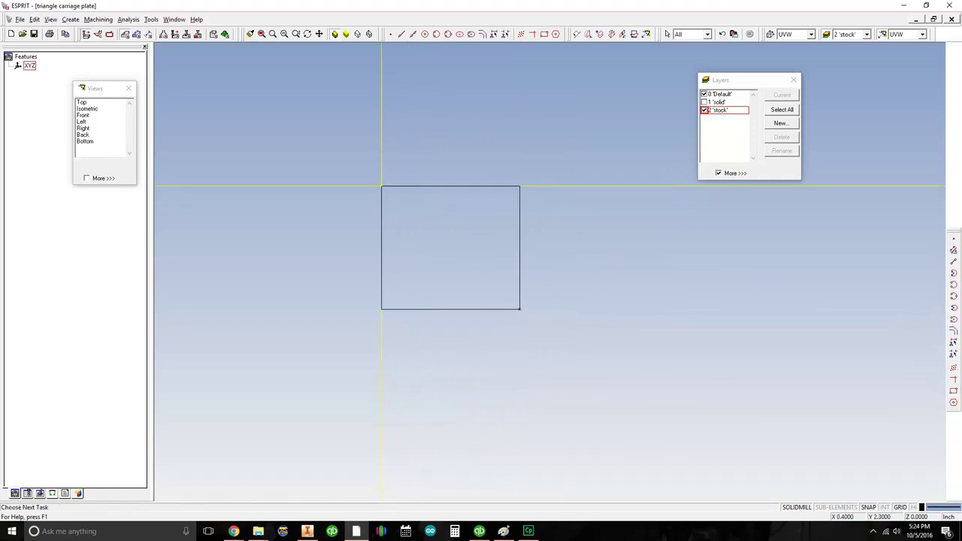
# Select the whole stock rectangle and start an Extrude Boss/Cut on it with the Solid Modeler tools
pyautogui.moveTo(452, 124); pyautogui.dragTo(482, 133, button='middle')
pyautogui.scroll(-1, 412, 130)
pyautogui.moveTo(361, 123); pyautogui.dragTo(612, 373)
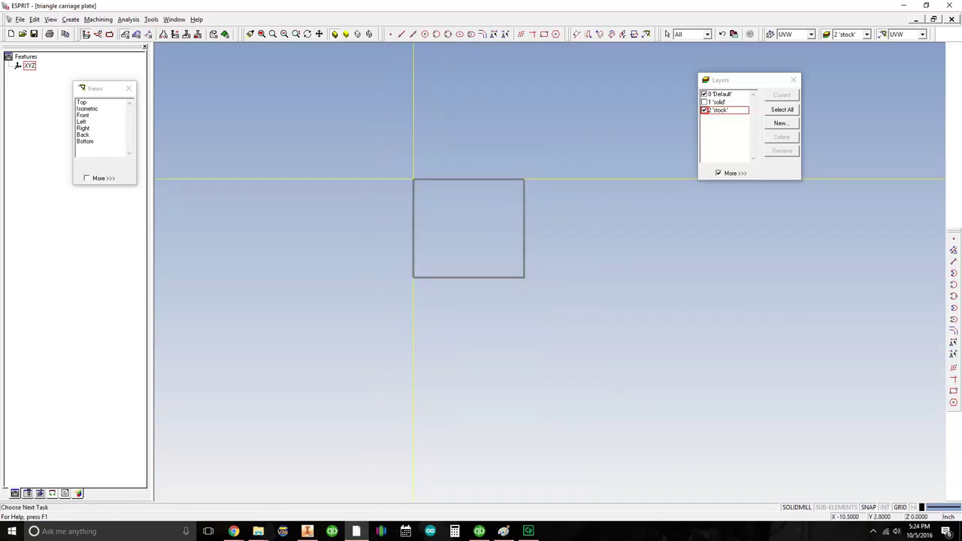
pyautogui.click(71, 20)
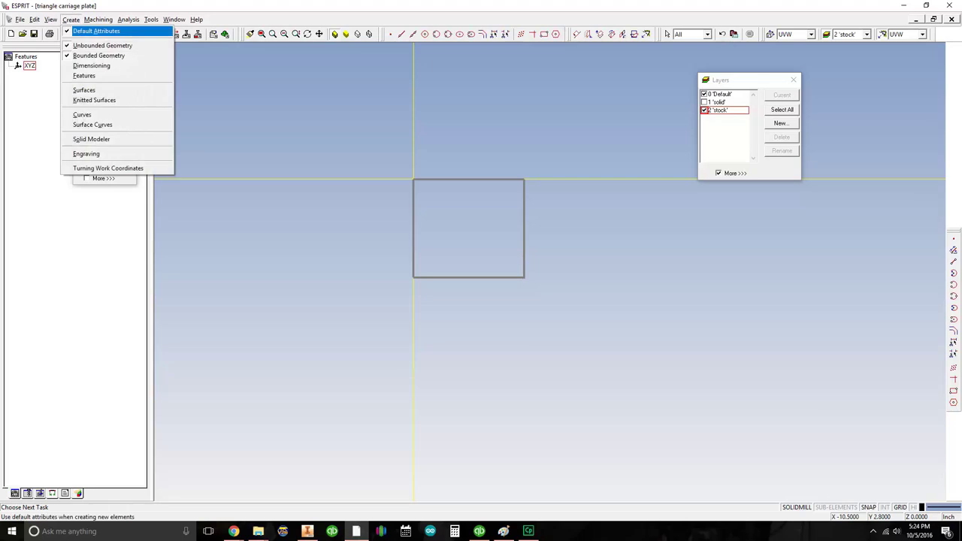
pyautogui.click(91, 139)
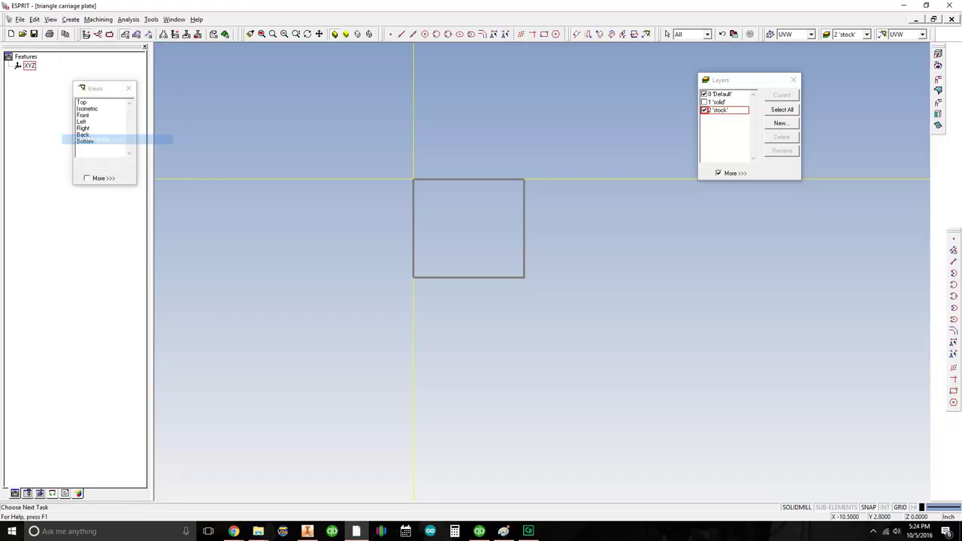
pyautogui.moveTo(939, 46); pyautogui.dragTo(535, 78)
pyautogui.click(535, 78)
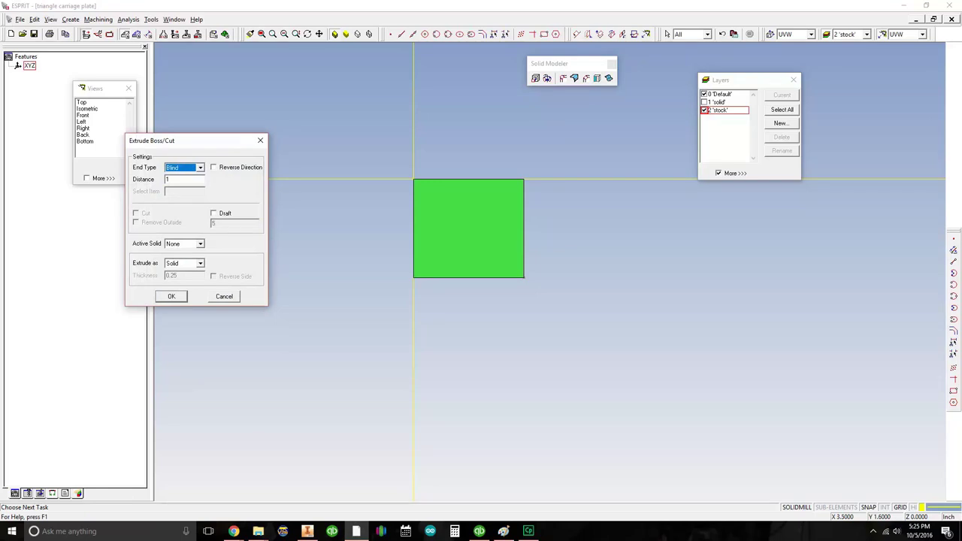
# Extrude the stock rectangle as a solid 0.25 deep in the reverse direction, checking it in the Isometric view
pyautogui.moveTo(502, 157); pyautogui.dragTo(497, 199, button='middle')
pyautogui.click(88, 110)
pyautogui.scroll(1, 525, 233)
pyautogui.scroll(-5, 526, 233)
pyautogui.moveTo(527, 234); pyautogui.dragTo(406, 224, button='middle')
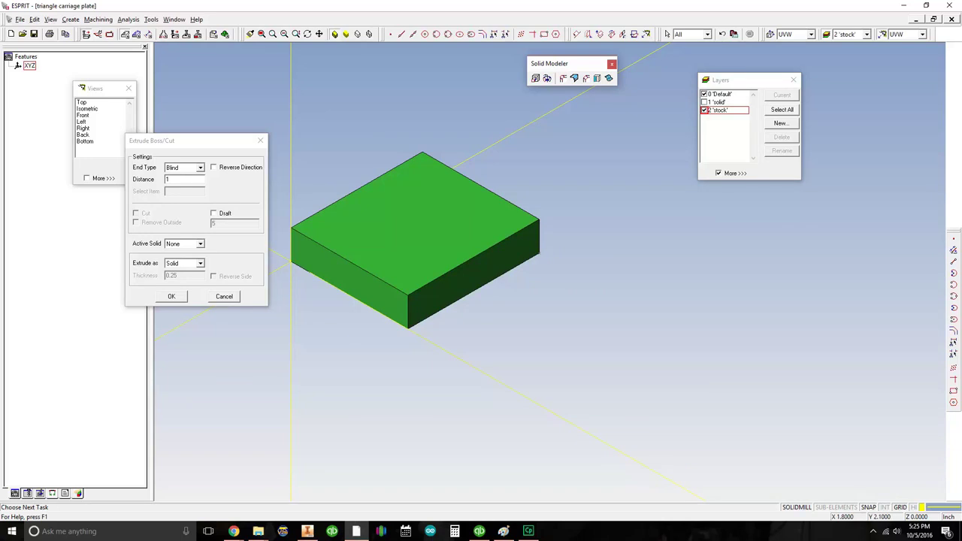
pyautogui.click(214, 168)
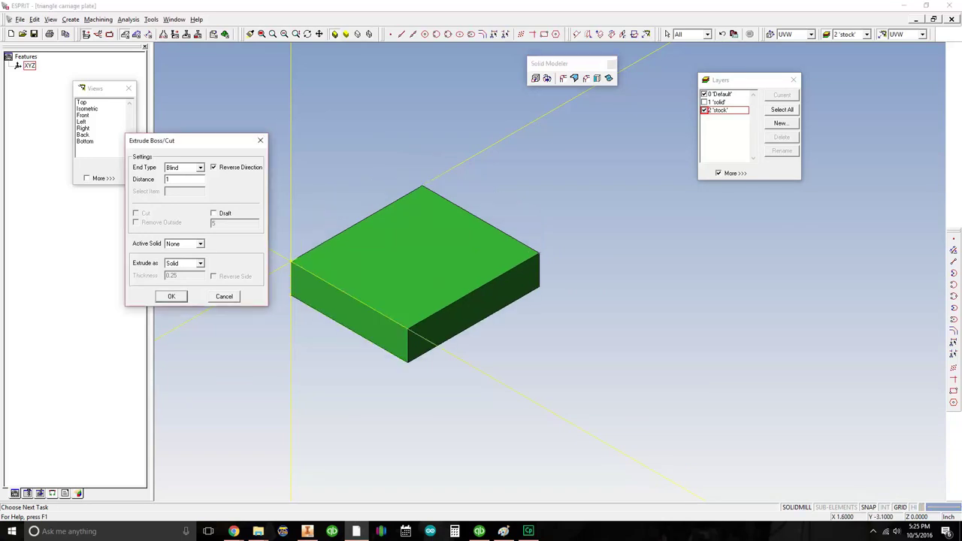
pyautogui.doubleClick(173, 180)
pyautogui.write('.25')
pyautogui.press('Tab')
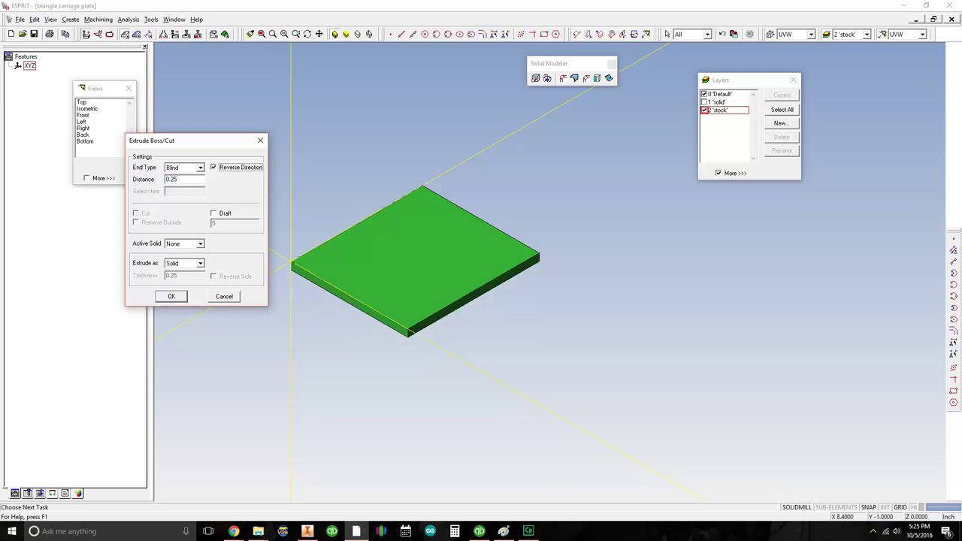
pyautogui.press('Return')
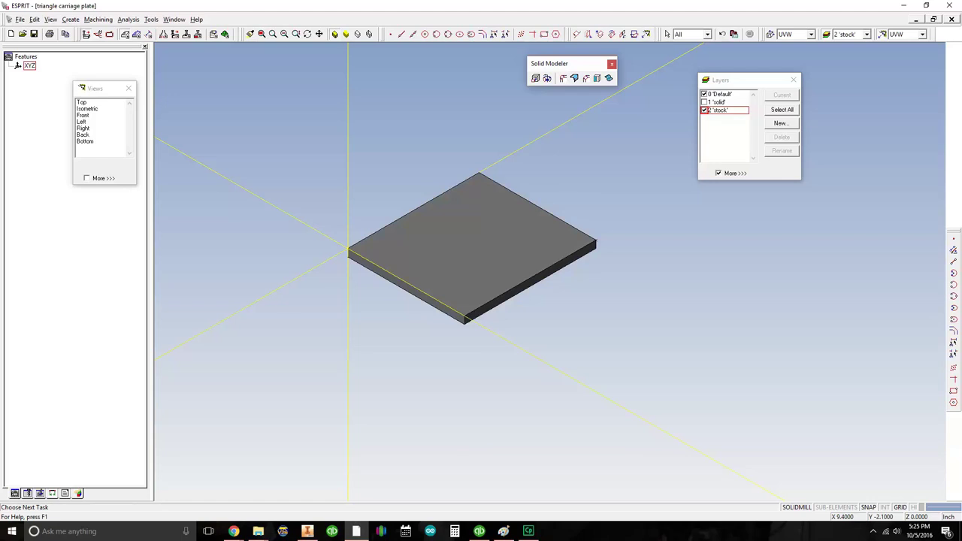
# Hide and show the "stock" layer to check that the stock block belongs to it
pyautogui.click(704, 111)
pyautogui.click(704, 110)
pyautogui.click(704, 111)
pyautogui.click(705, 110)
pyautogui.click(648, 149)
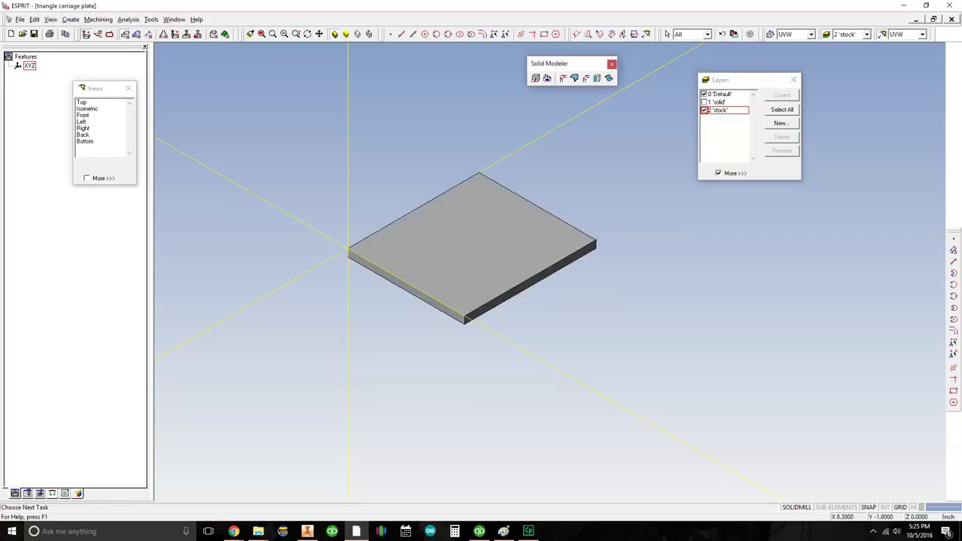
pyautogui.moveTo(438, 338); pyautogui.dragTo(457, 349, button='middle')
pyautogui.moveTo(414, 315); pyautogui.dragTo(376, 246, button='middle')
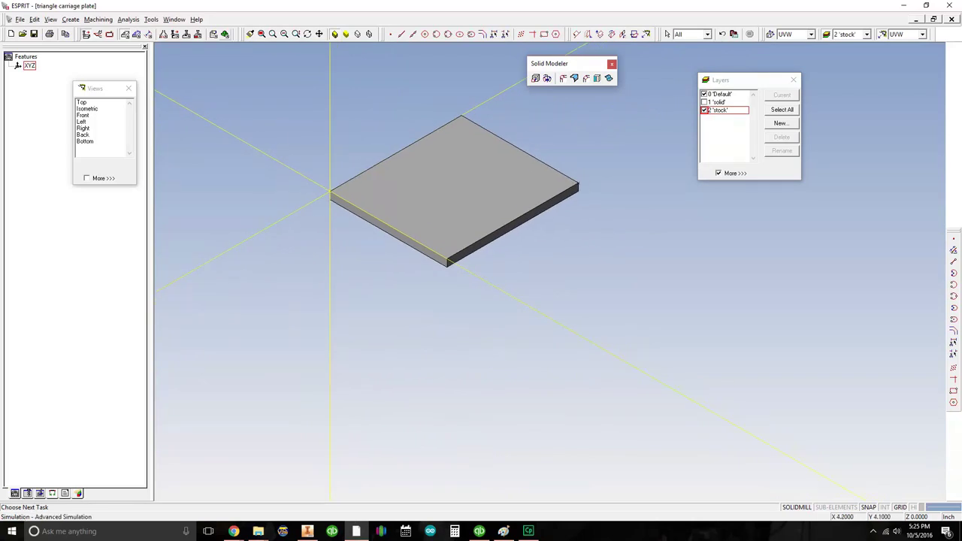
# Define the simulation stock from a solid, using the extruded stock block, and add it to the simulation parameters
pyautogui.click(225, 34)
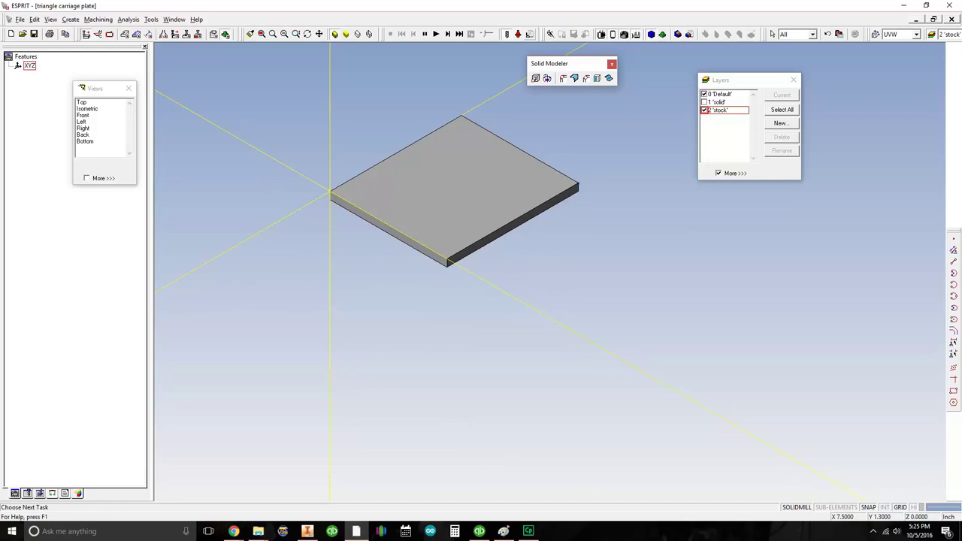
pyautogui.click(530, 34)
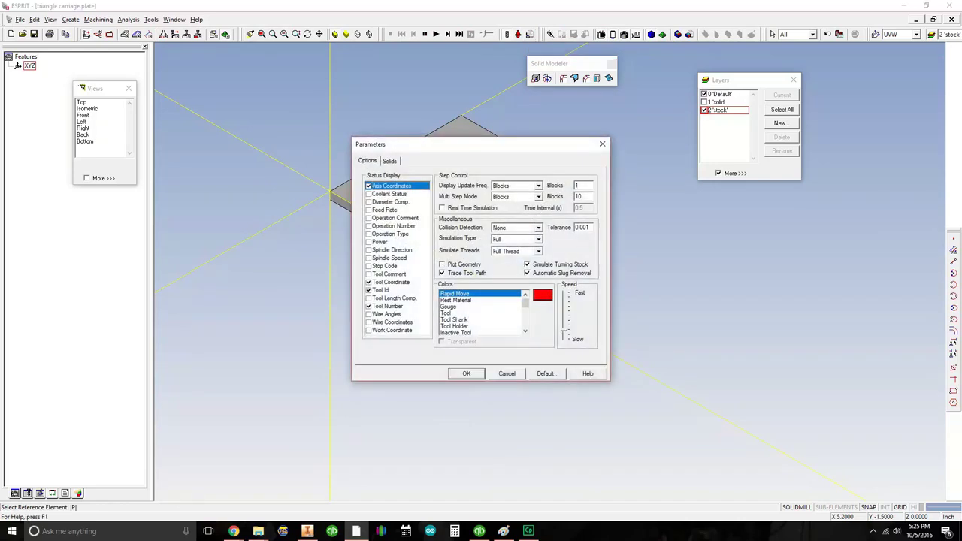
pyautogui.click(389, 160)
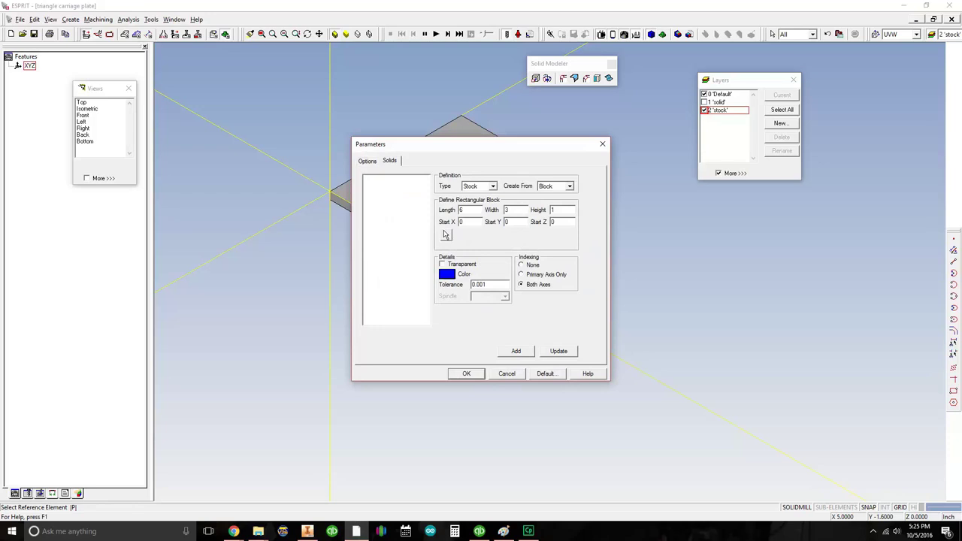
pyautogui.click(570, 186)
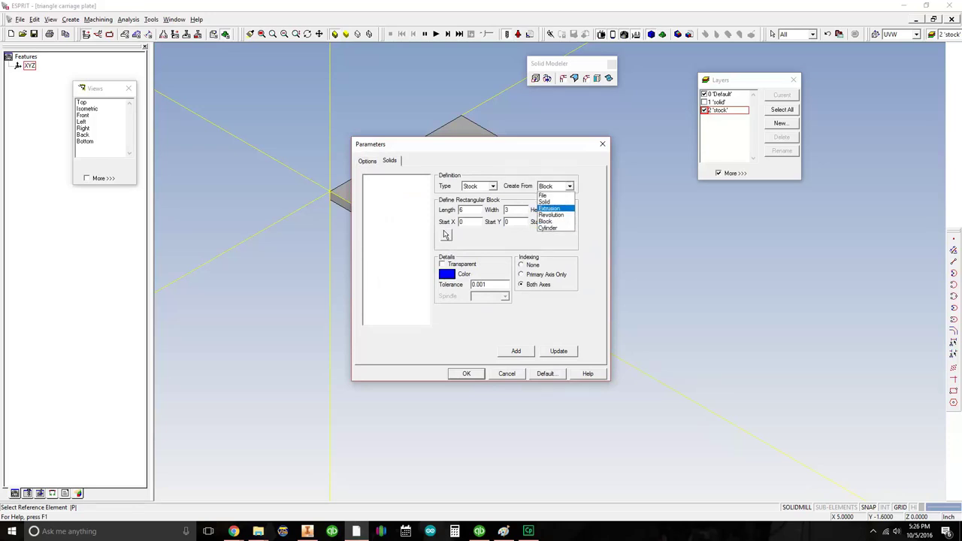
pyautogui.click(552, 200)
pyautogui.moveTo(466, 144); pyautogui.dragTo(697, 97)
pyautogui.click(678, 166)
pyautogui.click(452, 189)
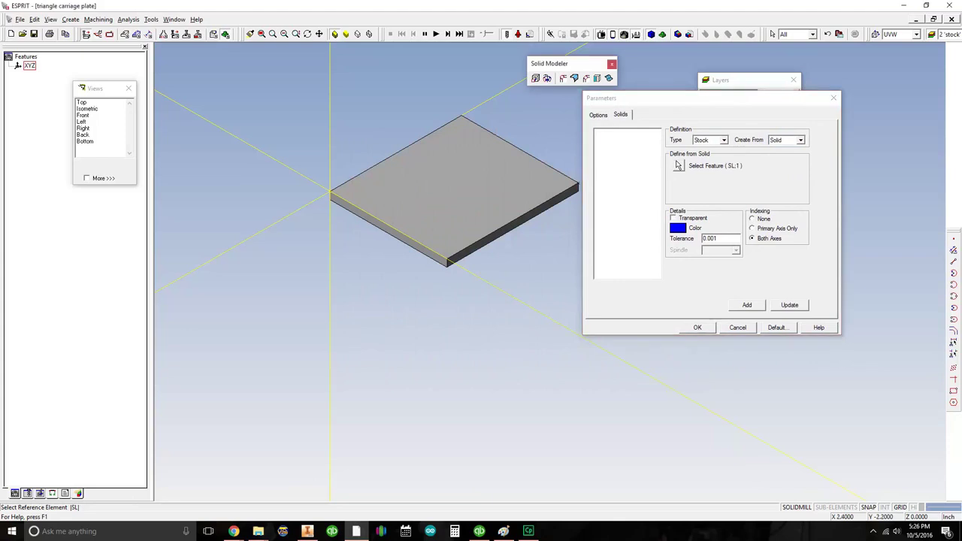
pyautogui.click(747, 304)
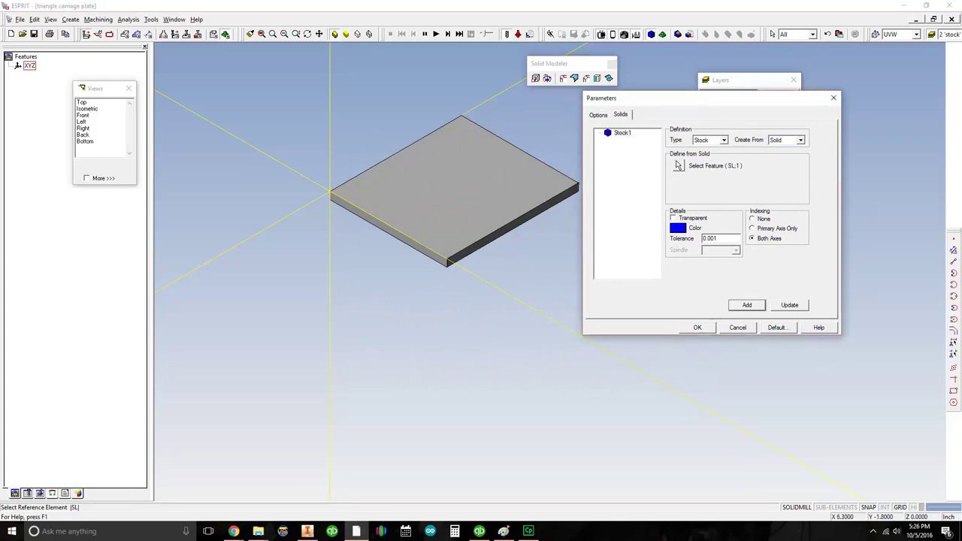
pyautogui.click(698, 328)
# Preview the stock block in the simulation and stop the simulation
pyautogui.moveTo(698, 192); pyautogui.dragTo(712, 270, button='middle')
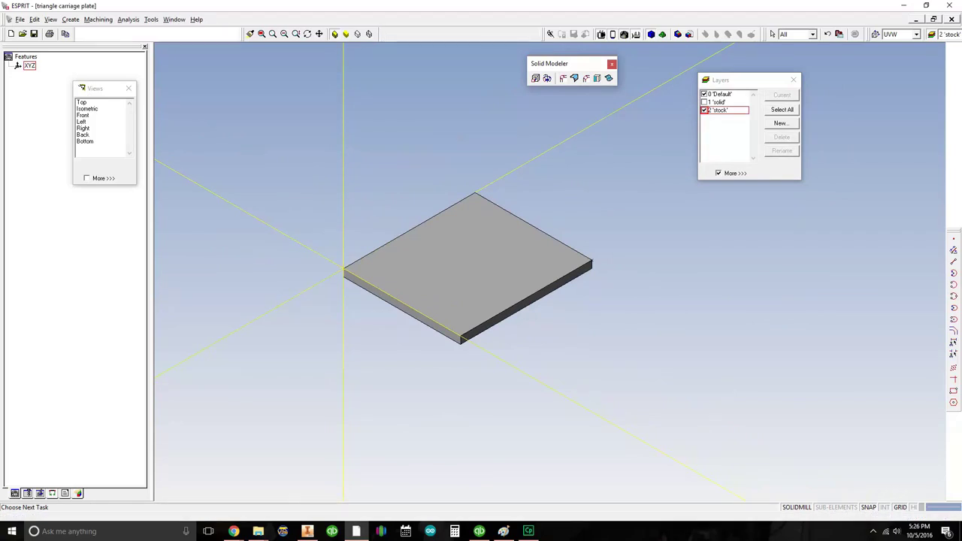
pyautogui.moveTo(468, 267); pyautogui.dragTo(464, 237, button='middle')
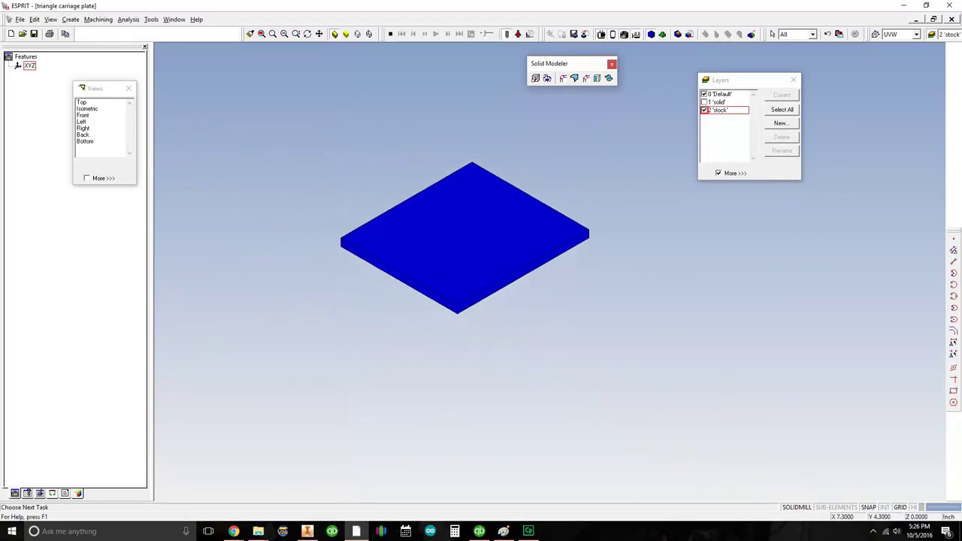
pyautogui.click(390, 34)
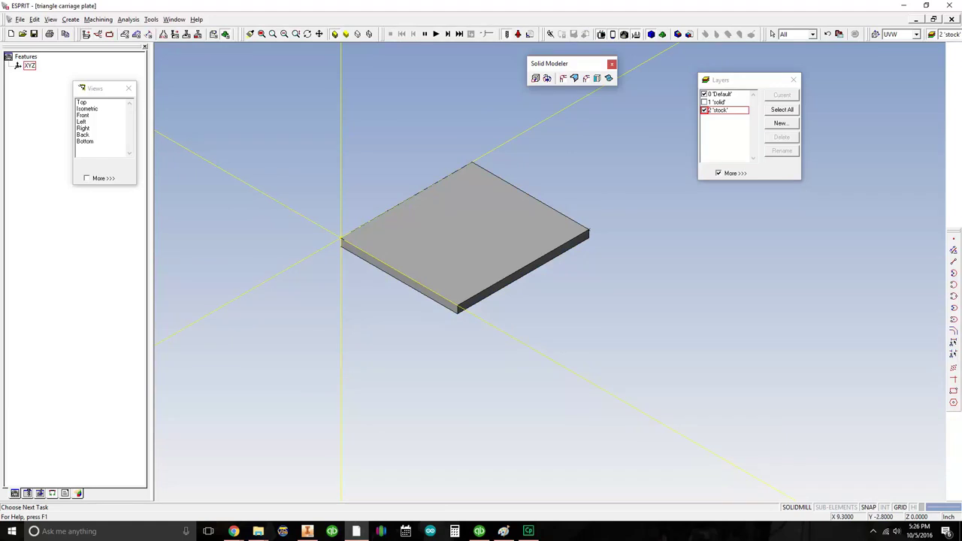
# Hide the "stock" layer and show the "solid" layer
pyautogui.click(705, 110)
pyautogui.click(704, 110)
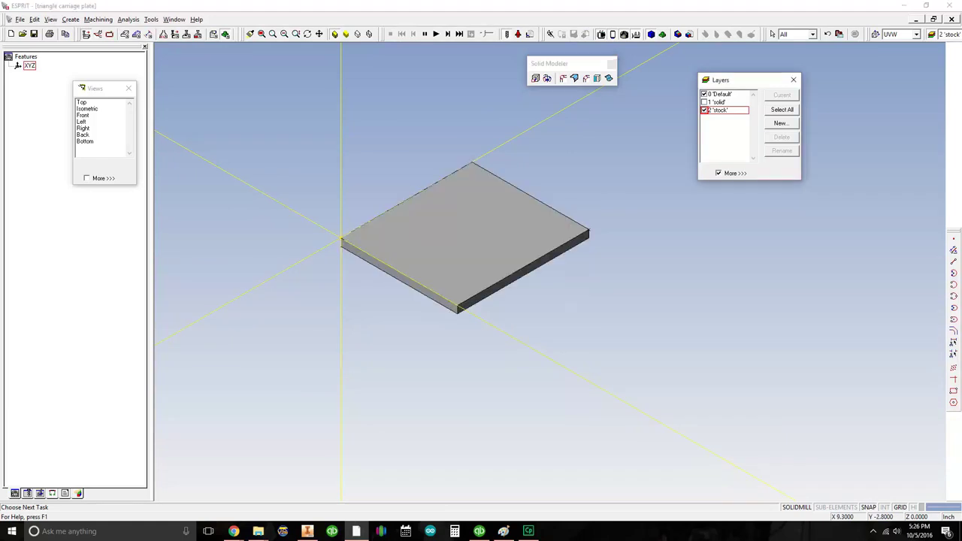
pyautogui.click(704, 110)
pyautogui.click(705, 110)
pyautogui.click(704, 102)
# Examine the triangle plate's position relative to the origin in the Top and Isometric views
pyautogui.moveTo(613, 157); pyautogui.dragTo(639, 256, button='middle')
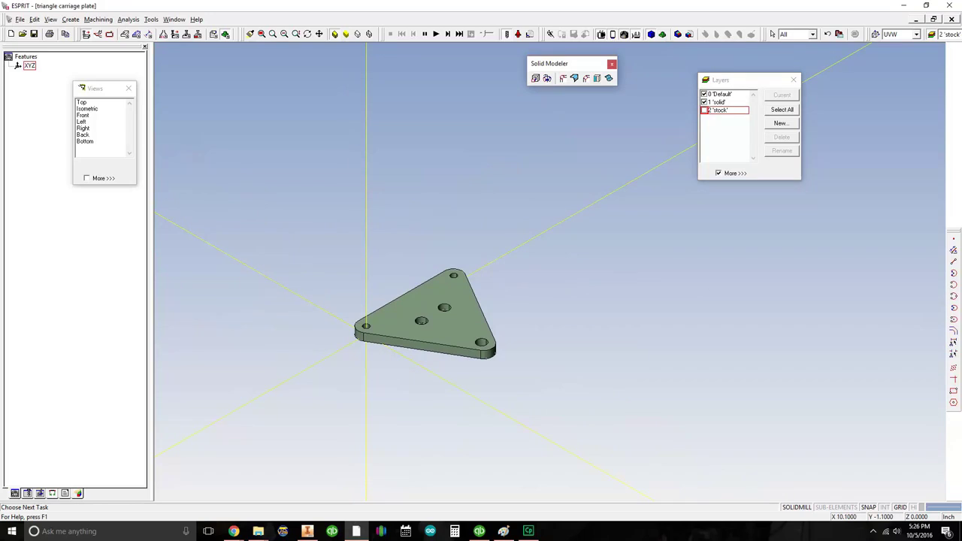
pyautogui.scroll(-1, 509, 191)
pyautogui.moveTo(509, 192); pyautogui.dragTo(539, 165, button='middle')
pyautogui.moveTo(509, 277); pyautogui.dragTo(444, 280, button='middle')
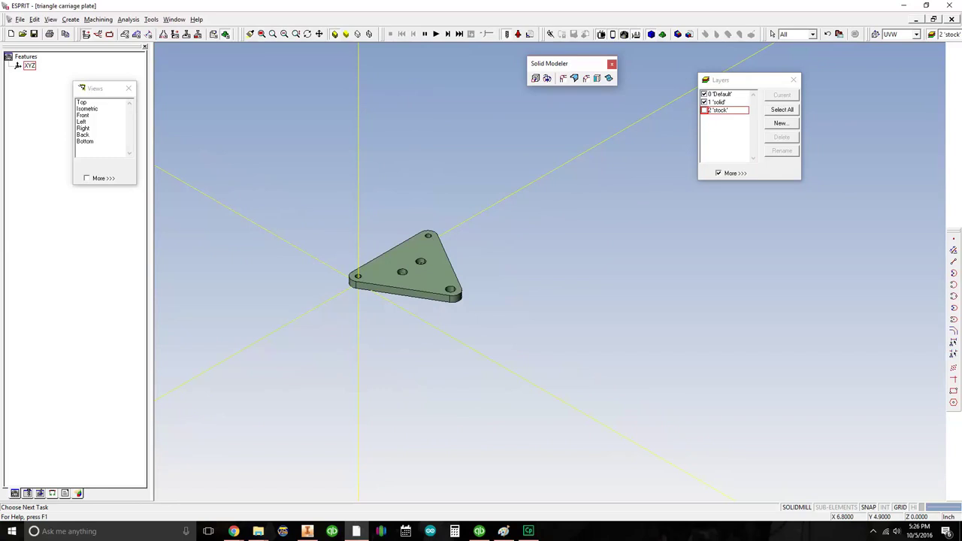
pyautogui.moveTo(549, 301); pyautogui.dragTo(557, 318, button='middle')
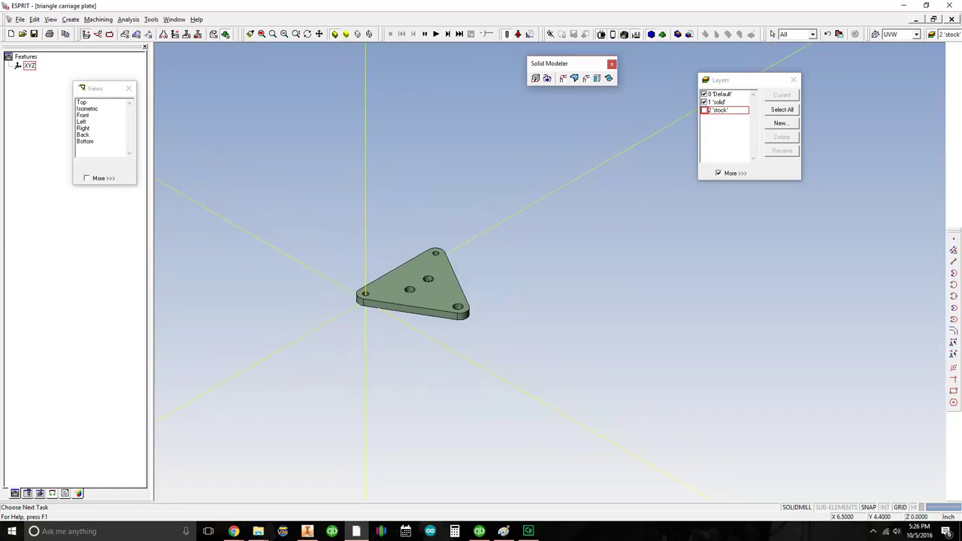
pyautogui.click(82, 103)
pyautogui.moveTo(588, 151); pyautogui.dragTo(504, 188, button='middle')
pyautogui.scroll(-2, 503, 188)
pyautogui.scroll(-3, 367, 256)
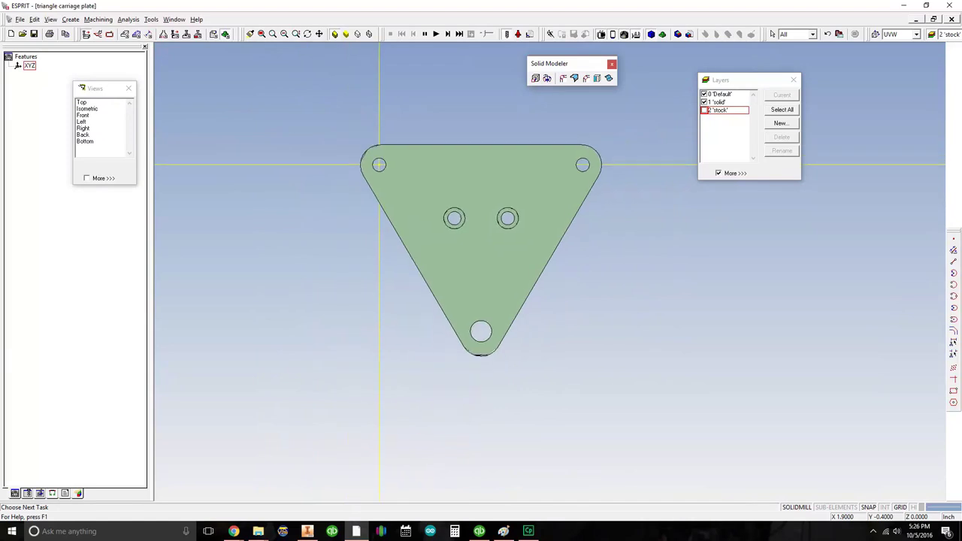
pyautogui.moveTo(367, 256); pyautogui.dragTo(366, 272, button='middle')
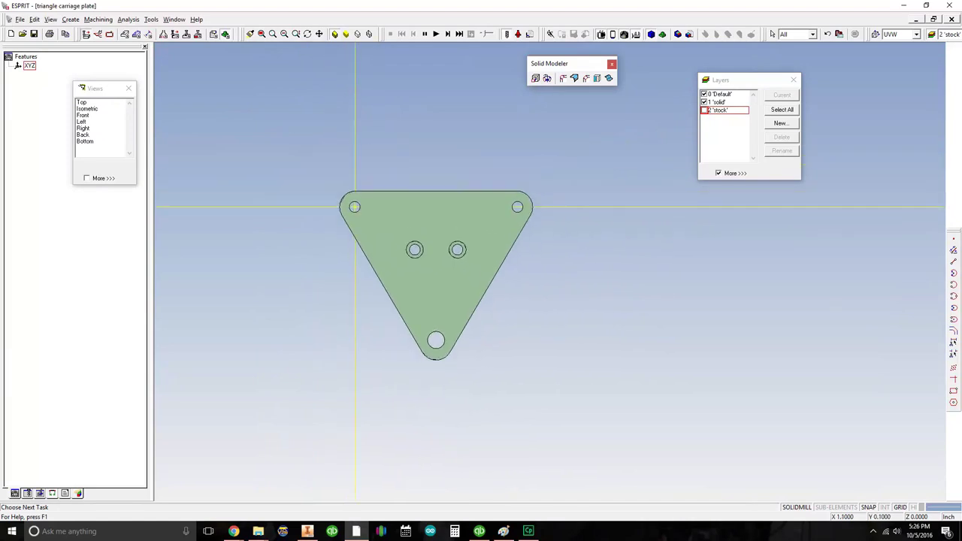
pyautogui.click(87, 110)
pyautogui.scroll(-3, 543, 290)
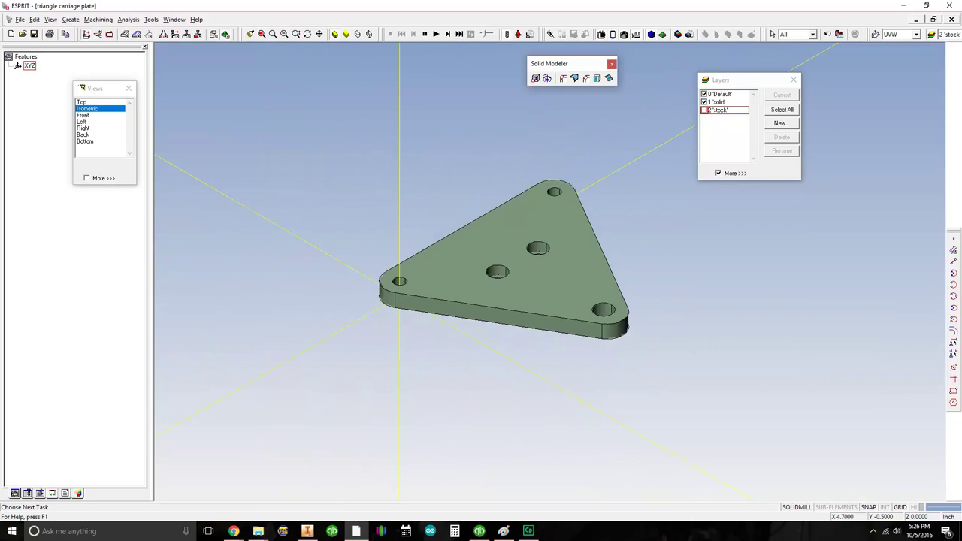
# Move the triangle plate solid with a Translate of X 0, Y 0, Z -.25
pyautogui.moveTo(472, 368); pyautogui.dragTo(431, 348, button='middle')
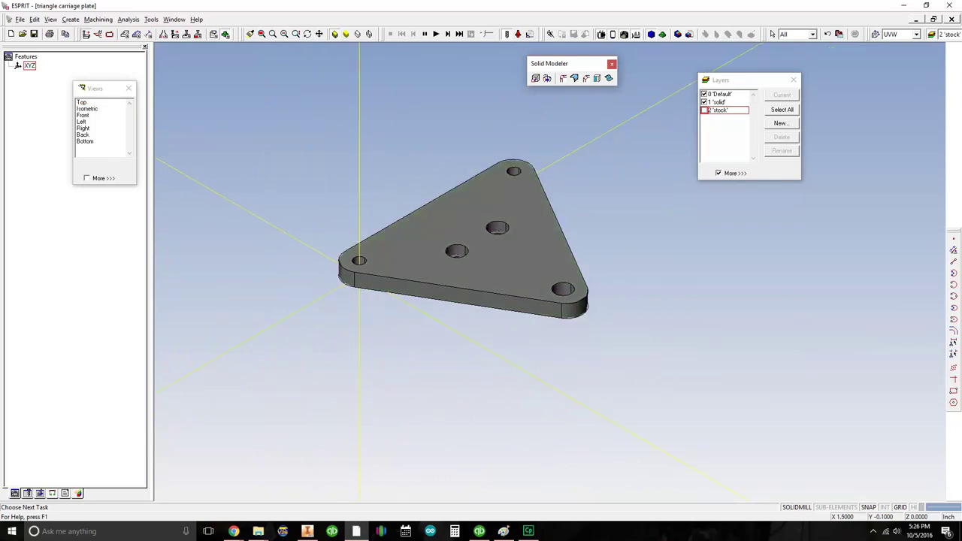
pyautogui.rightClick(388, 156)
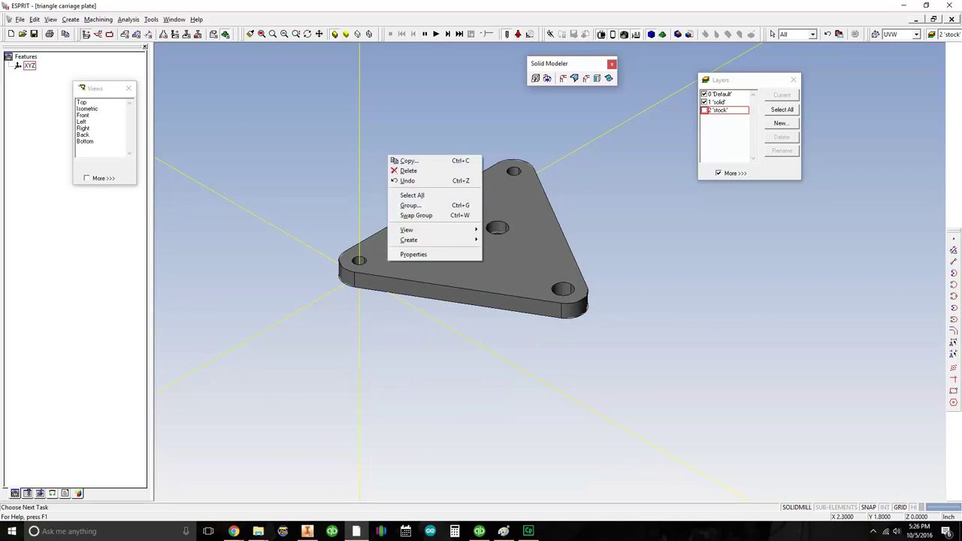
pyautogui.click(409, 161)
pyautogui.click(546, 225)
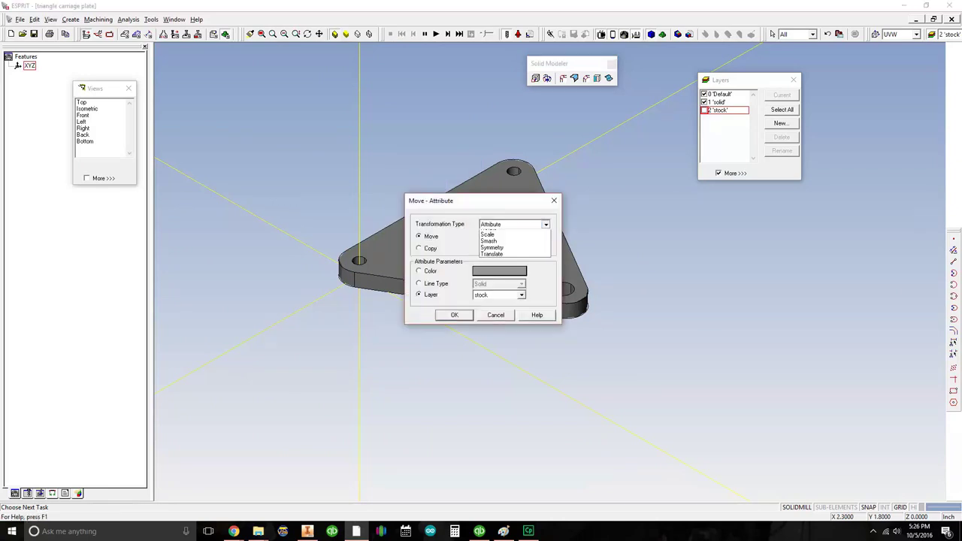
pyautogui.click(493, 285)
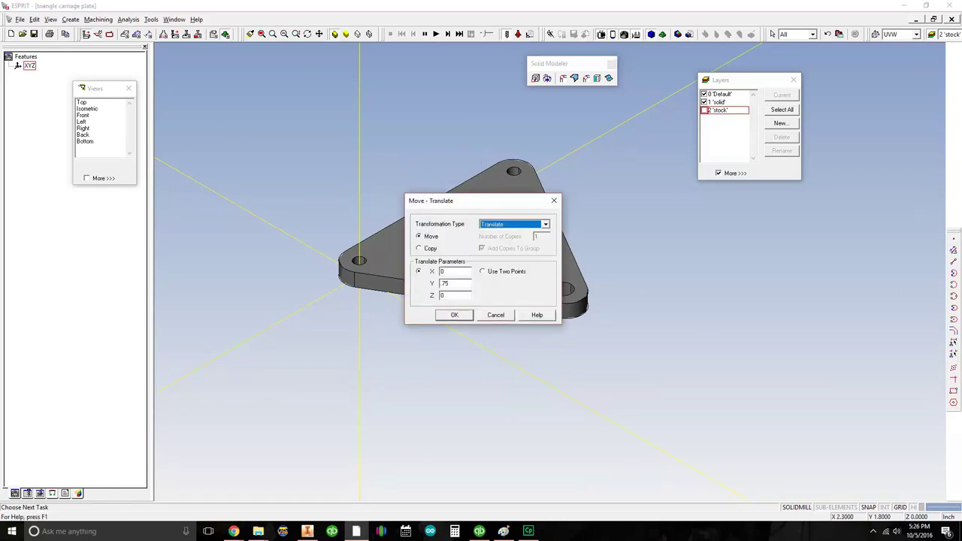
pyautogui.doubleClick(446, 284)
pyautogui.write('0')
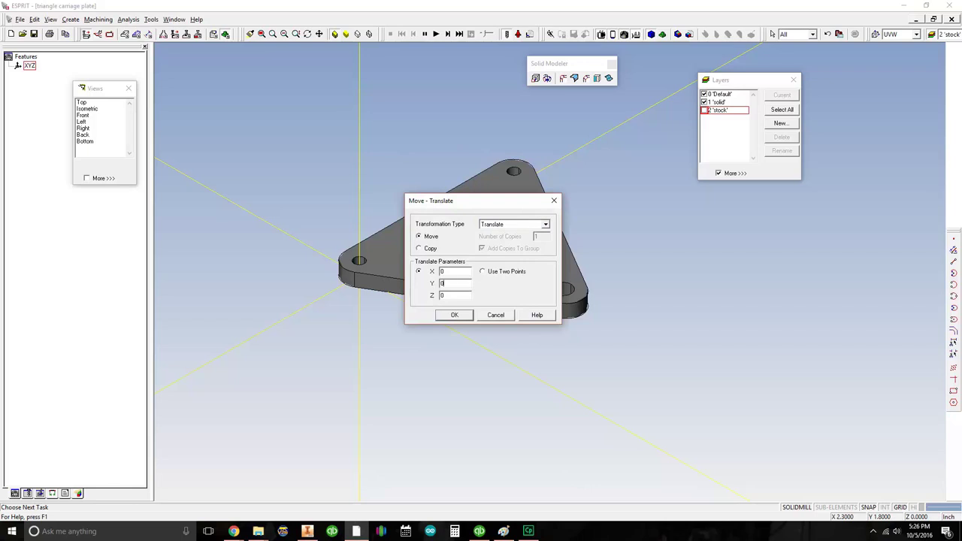
pyautogui.press('Tab')
pyautogui.write('-.25')
pyautogui.press('Return')
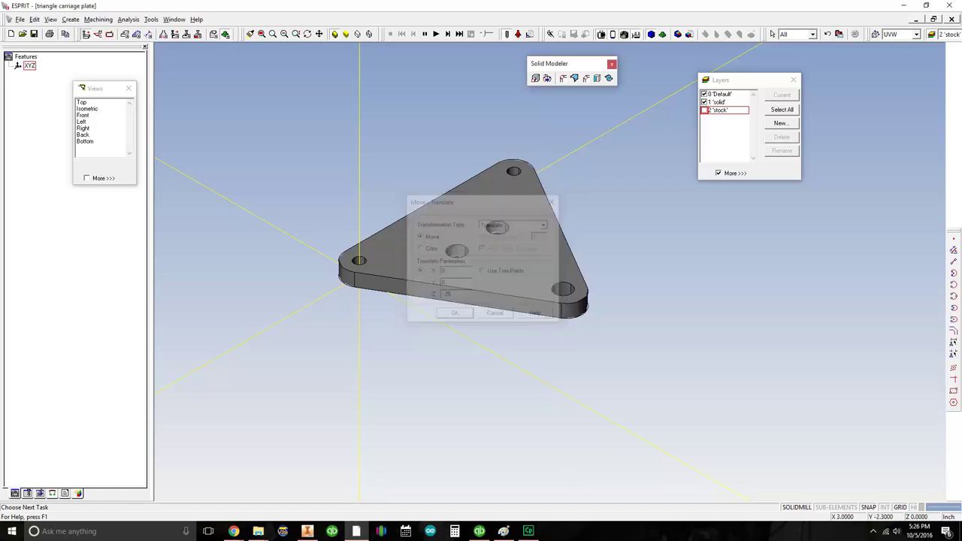
pyautogui.moveTo(394, 270); pyautogui.dragTo(471, 280, button='middle')
pyautogui.moveTo(356, 331); pyautogui.dragTo(369, 374, button='middle')
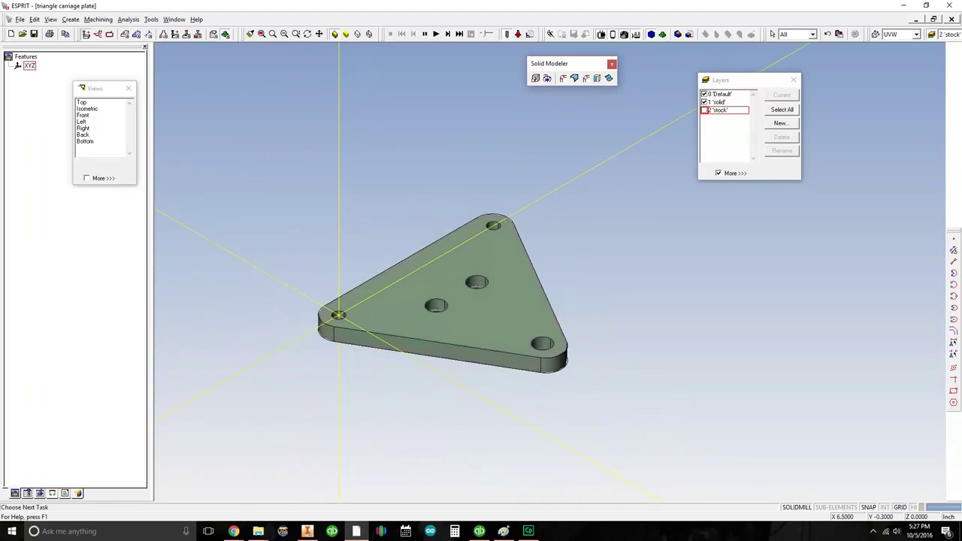
# Add a new layer named "smash"
pyautogui.rightClick(711, 119)
pyautogui.click(724, 148)
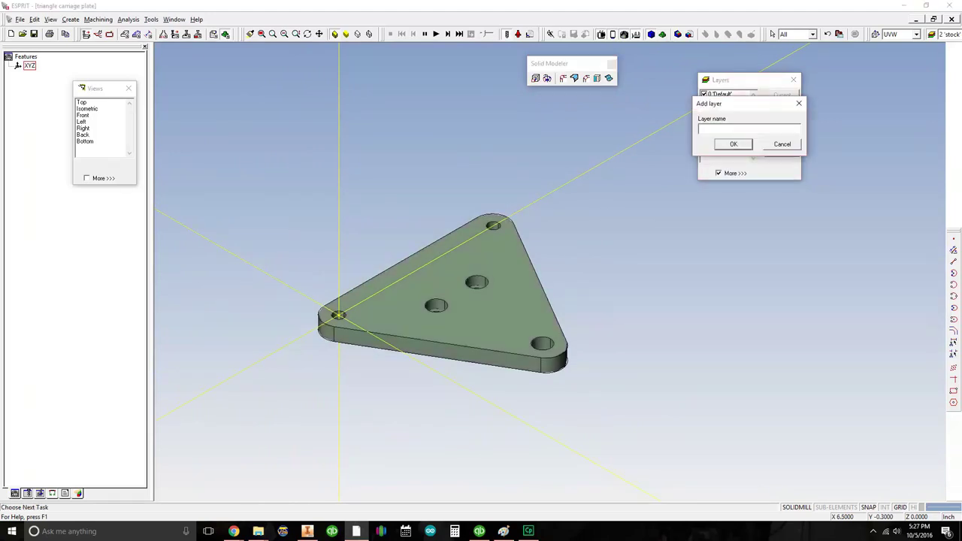
pyautogui.write('t')
pyautogui.write('mash')
pyautogui.press('Return')
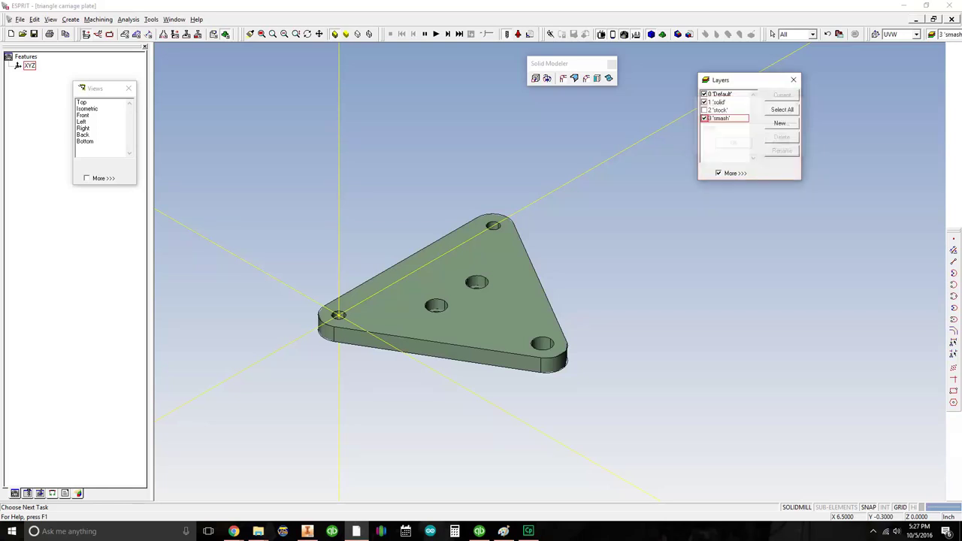
# Smash the triangle plate solid into wireframe geometry with a 0.001 tolerance
pyautogui.moveTo(685, 213); pyautogui.dragTo(670, 158, button='middle')
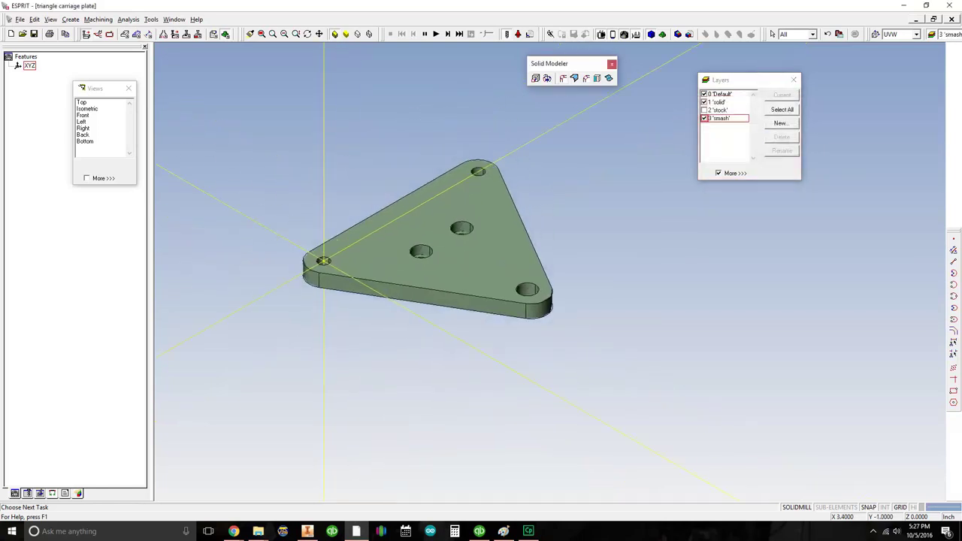
pyautogui.click(503, 217)
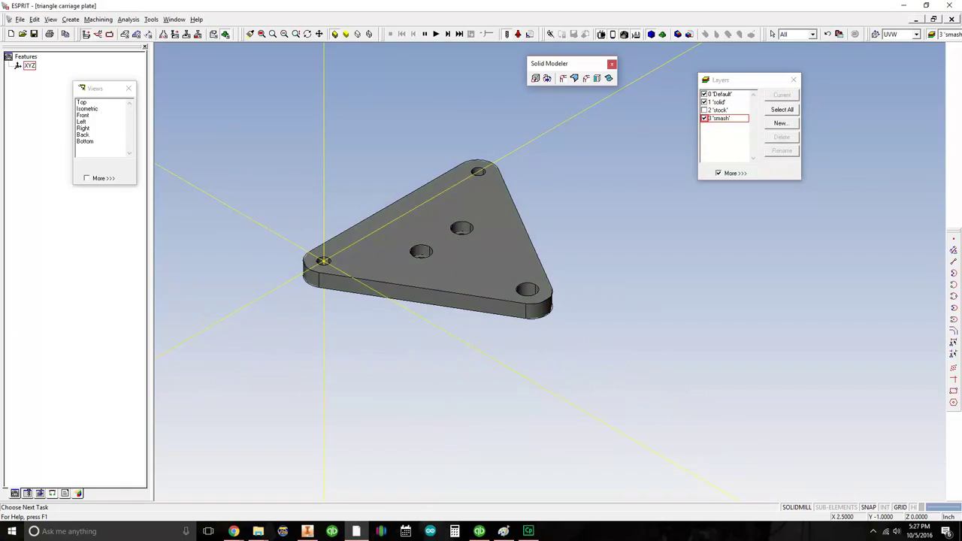
pyautogui.rightClick(544, 199)
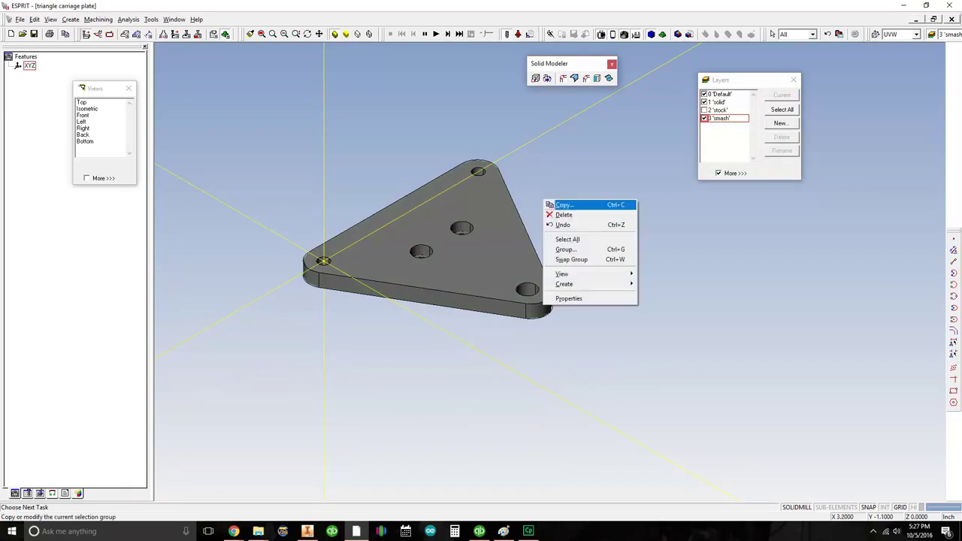
pyautogui.click(569, 203)
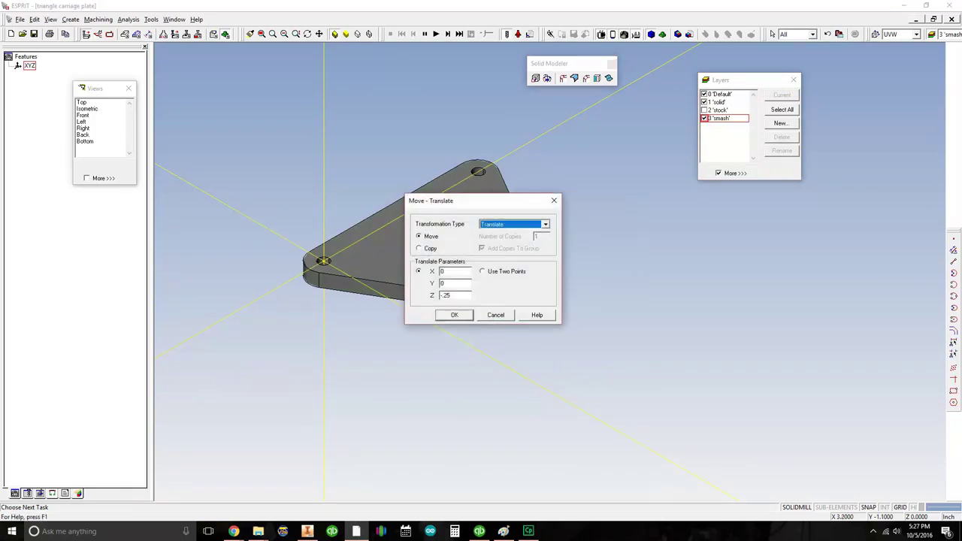
pyautogui.hotkey('alt', 'Down')
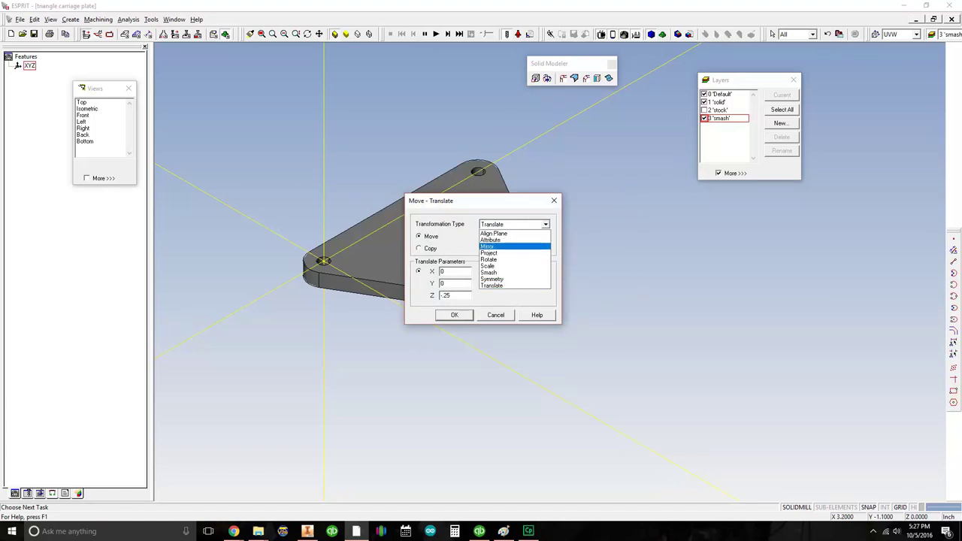
pyautogui.click(490, 273)
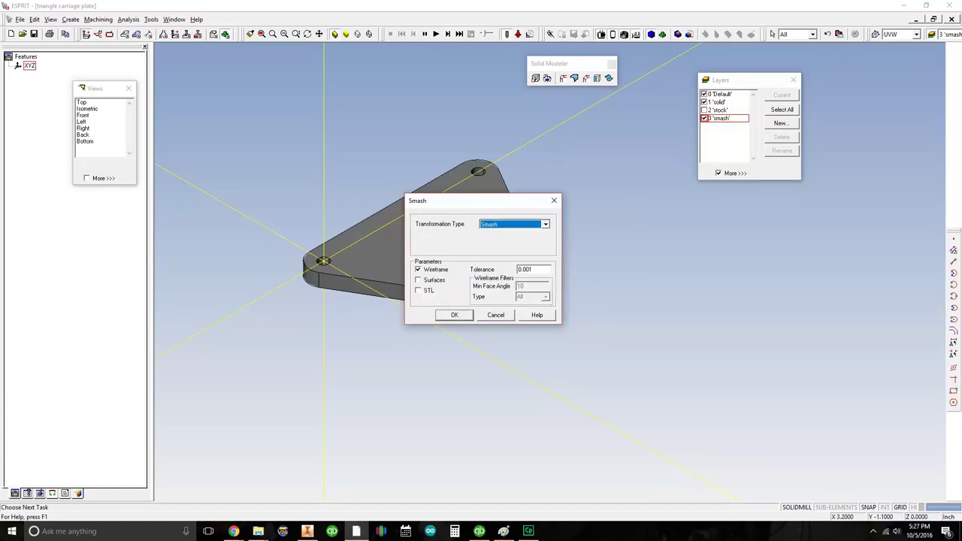
pyautogui.click(454, 314)
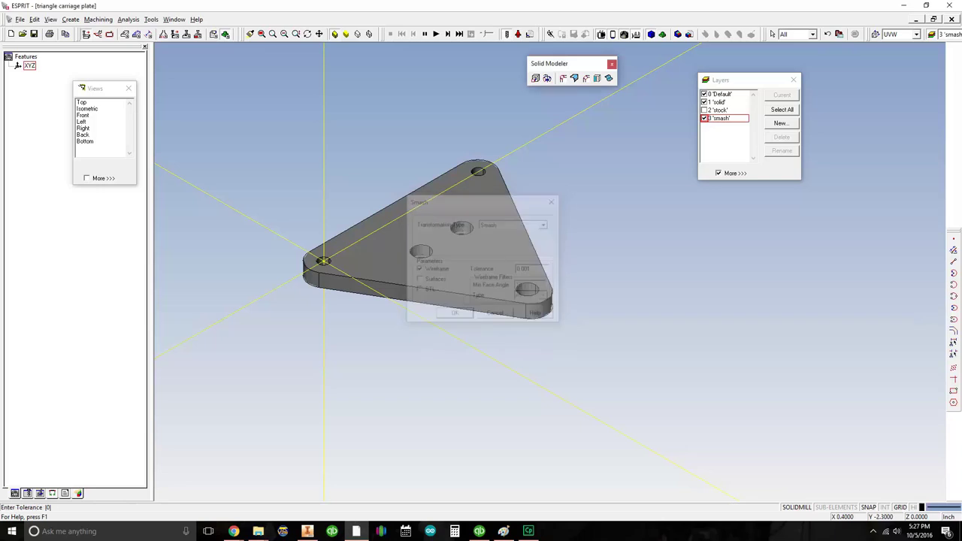
# Hide the "solid" and "stock" layers and show the "smash" layer to isolate the plate's wireframe
pyautogui.click(705, 119)
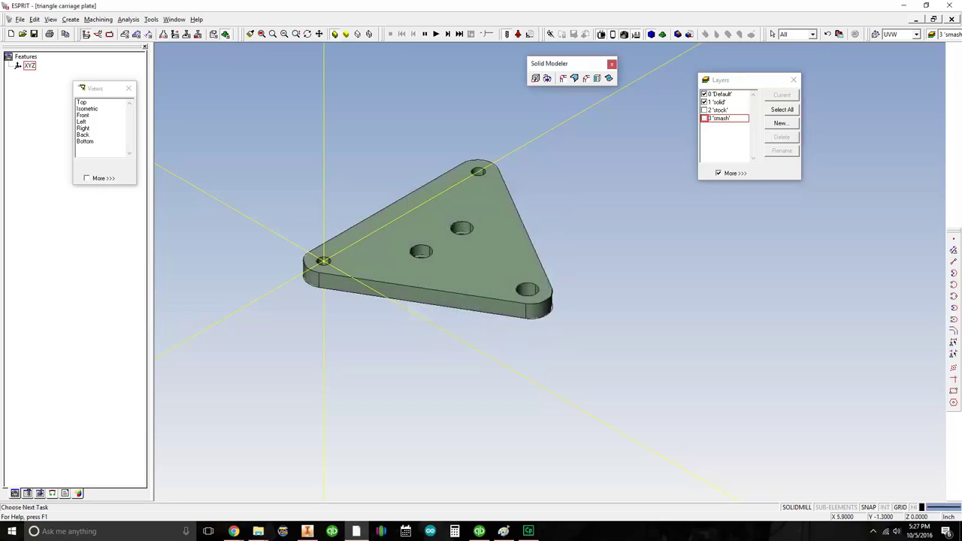
pyautogui.click(704, 110)
pyautogui.click(704, 101)
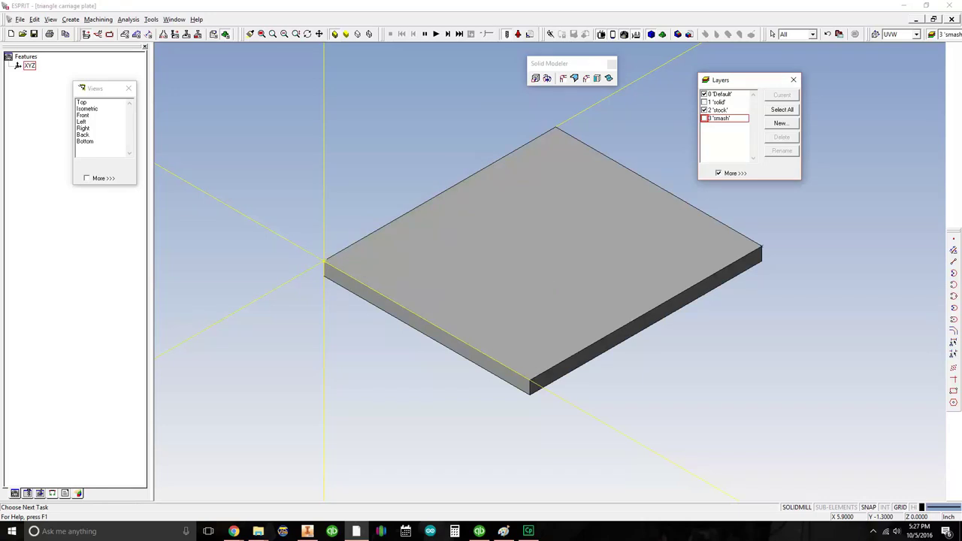
pyautogui.click(705, 110)
pyautogui.click(705, 118)
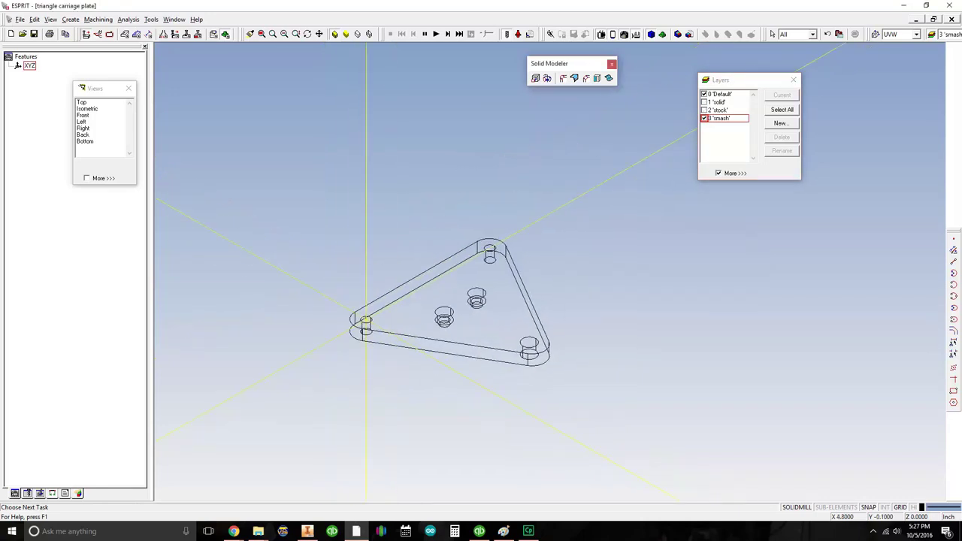
# In the Top view, dimension the vertical distance from the upper-left hole's centre at the origin to the plate's top edge
pyautogui.click(82, 102)
pyautogui.moveTo(439, 166); pyautogui.dragTo(390, 182, button='middle')
pyautogui.scroll(-3, 342, 194)
pyautogui.moveTo(341, 146); pyautogui.dragTo(359, 184, button='middle')
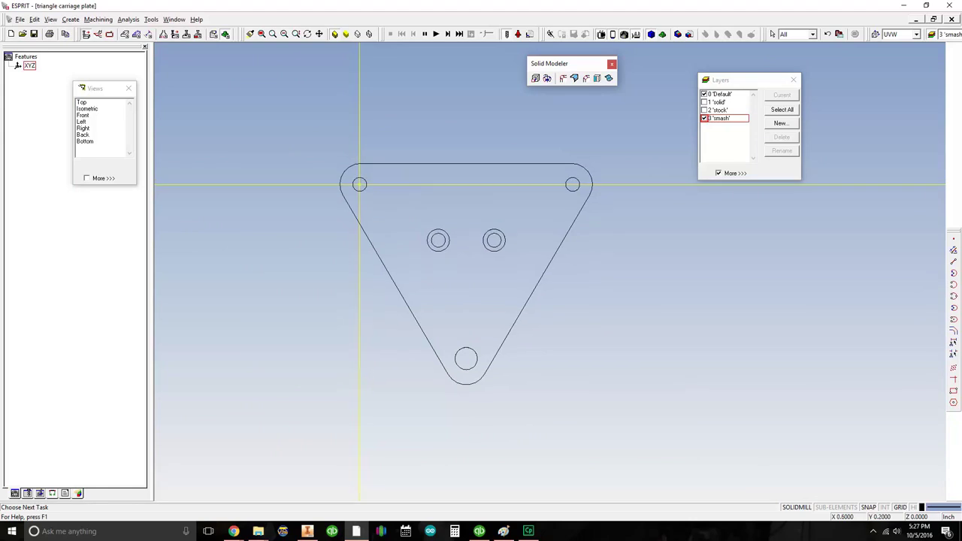
pyautogui.moveTo(360, 184); pyautogui.dragTo(349, 225, button='middle')
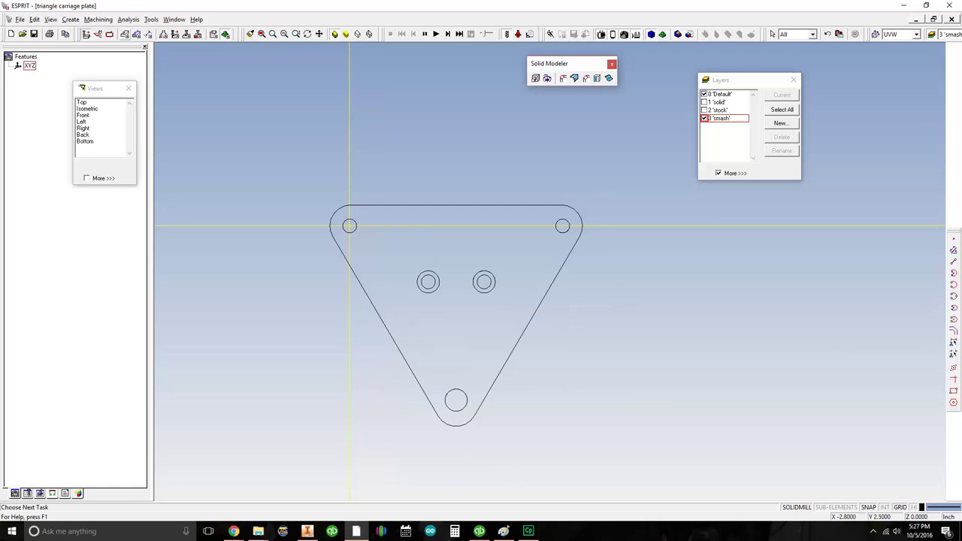
pyautogui.click(149, 34)
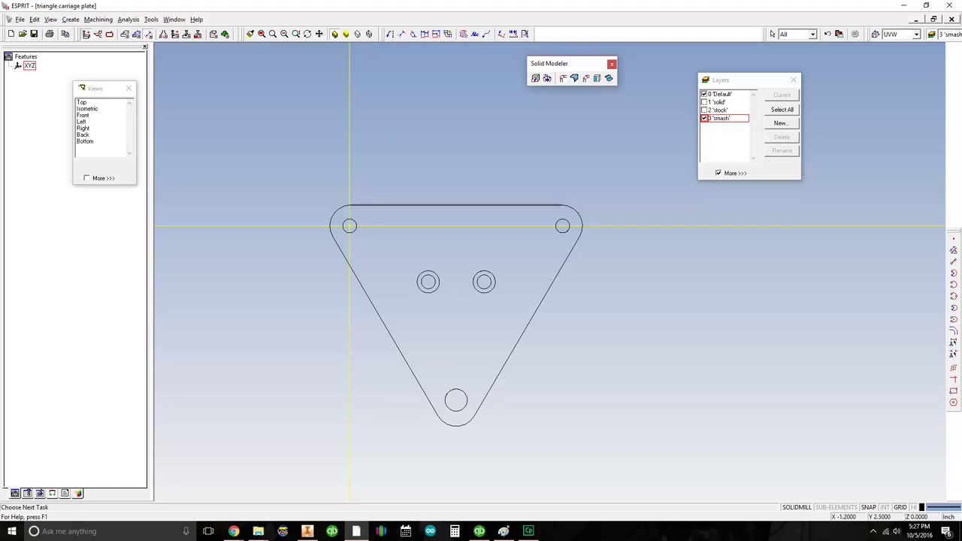
pyautogui.click(404, 34)
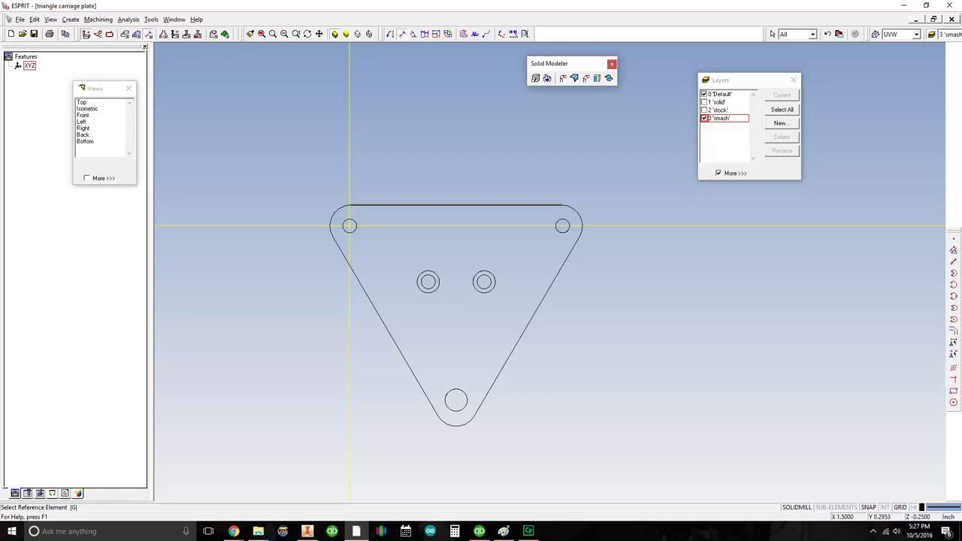
pyautogui.click(349, 226)
pyautogui.click(458, 226)
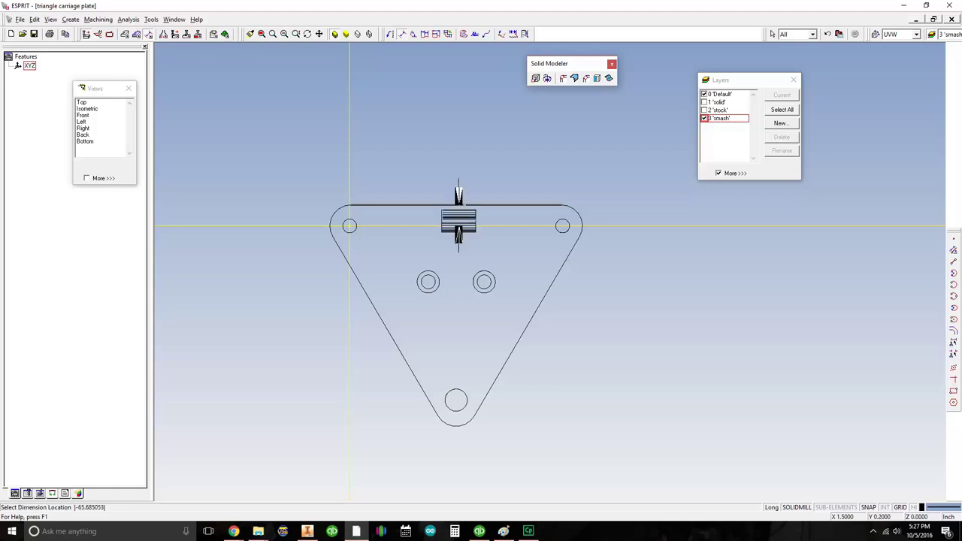
pyautogui.click(462, 158)
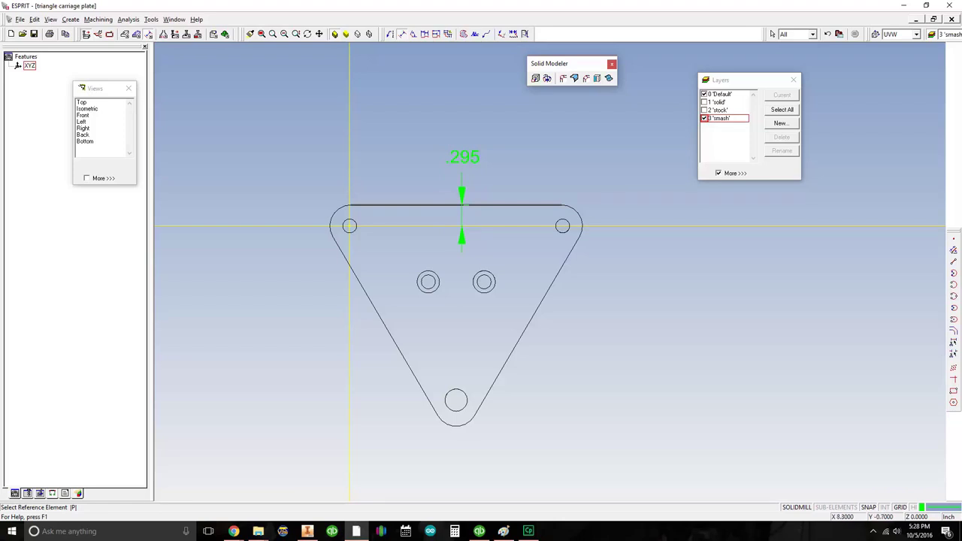
# Add a radius dimension to the plate's upper-left rounded corner
pyautogui.click(330, 223)
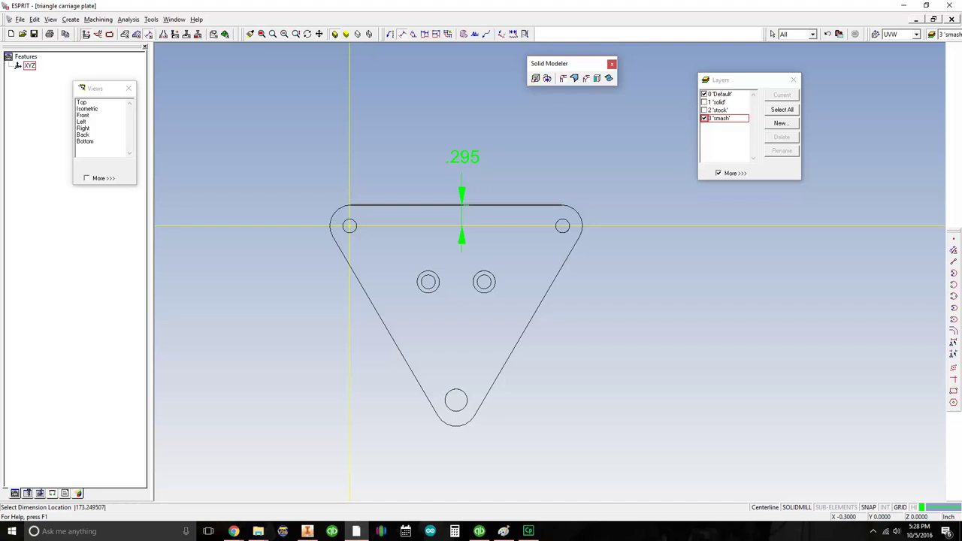
pyautogui.click(342, 220)
pyautogui.moveTo(471, 133)
pyautogui.mouseDown(button='middle')
pyautogui.moveTo(480, 107)
pyautogui.moveTo(458, 127)
pyautogui.moveTo(424, 125)
pyautogui.mouseUp(button='middle')
pyautogui.press('Escape')
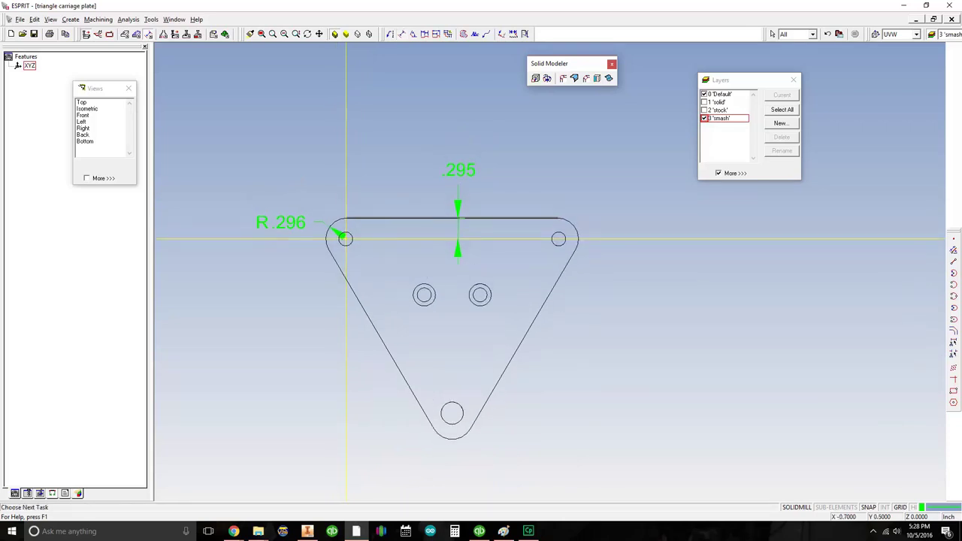
# Move all the wireframe geometry and both dimensions with a Translate of X .4, Y -.4, Z 0
pyautogui.moveTo(261, 139)
pyautogui.mouseDown()
pyautogui.moveTo(588, 428)
pyautogui.moveTo(705, 479)
pyautogui.mouseUp()
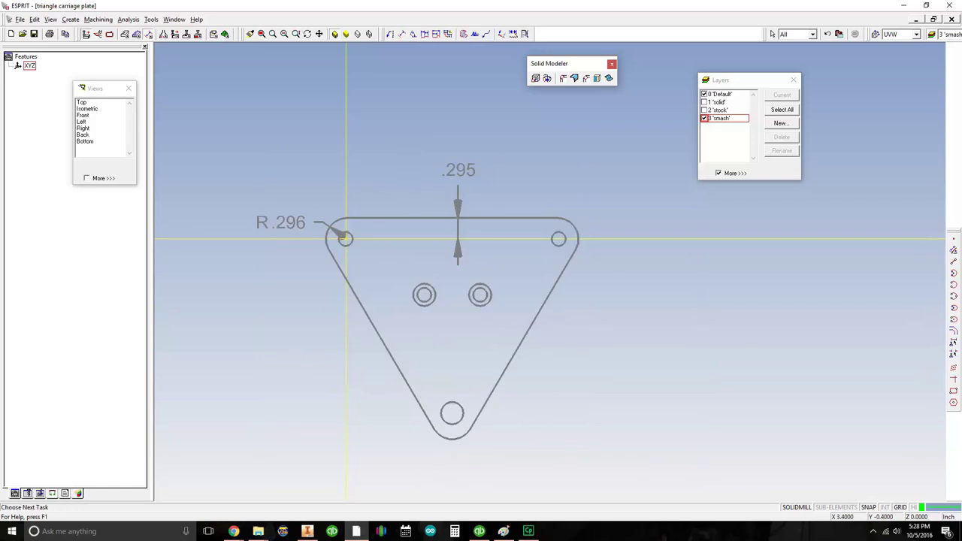
pyautogui.rightClick(411, 140)
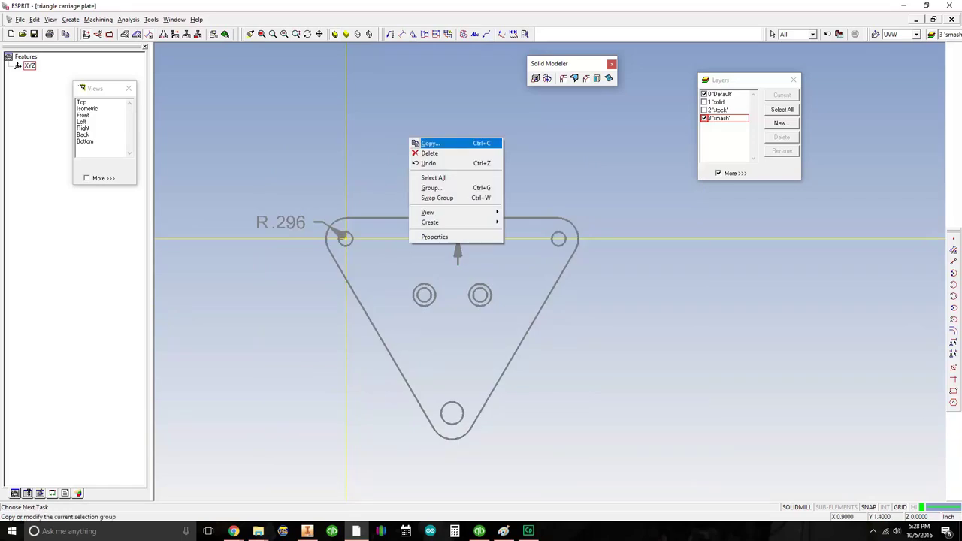
pyautogui.click(430, 143)
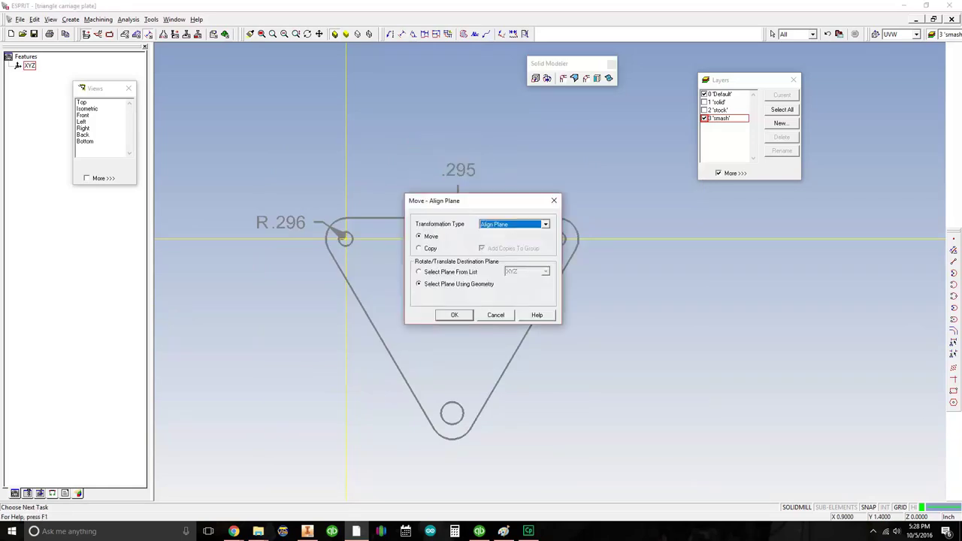
pyautogui.click(546, 224)
pyautogui.click(511, 285)
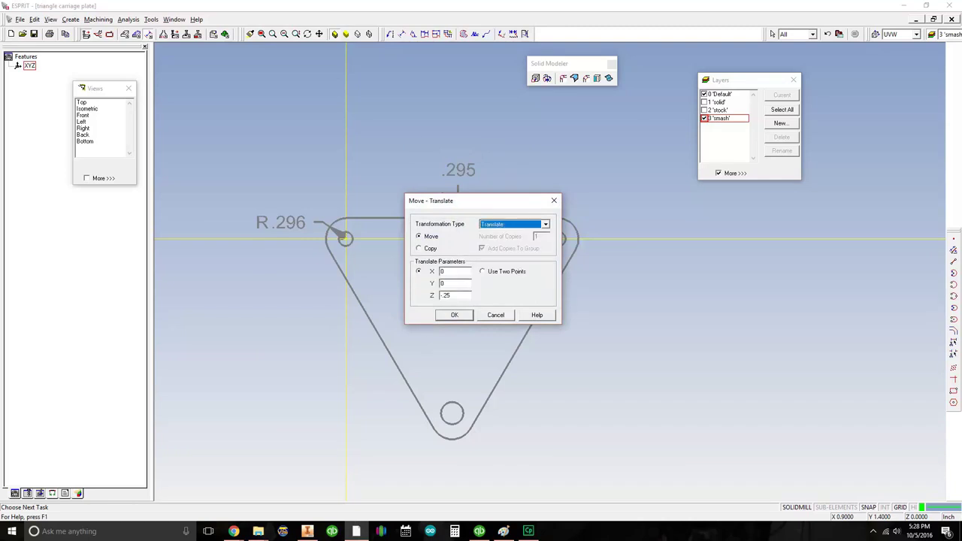
pyautogui.doubleClick(447, 295)
pyautogui.write('0')
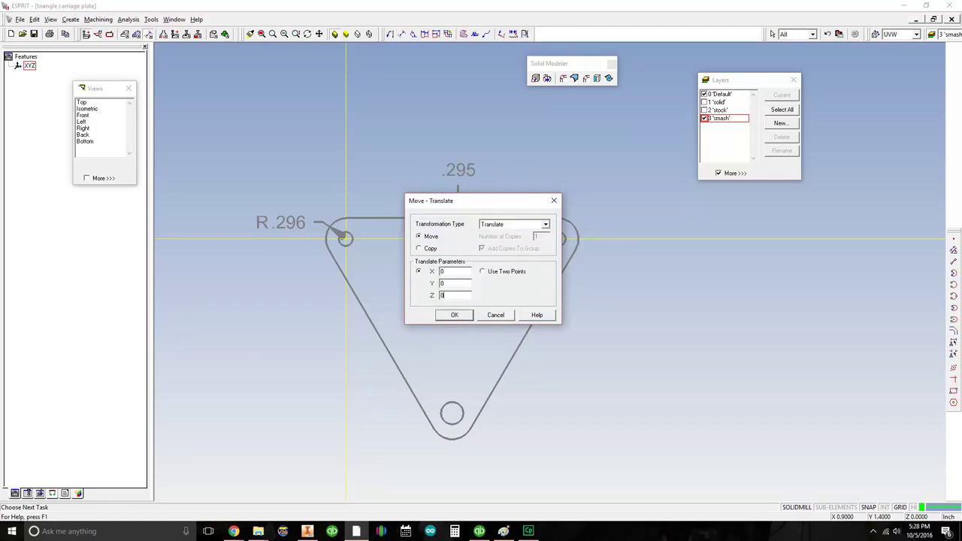
pyautogui.moveTo(483, 201); pyautogui.dragTo(634, 181)
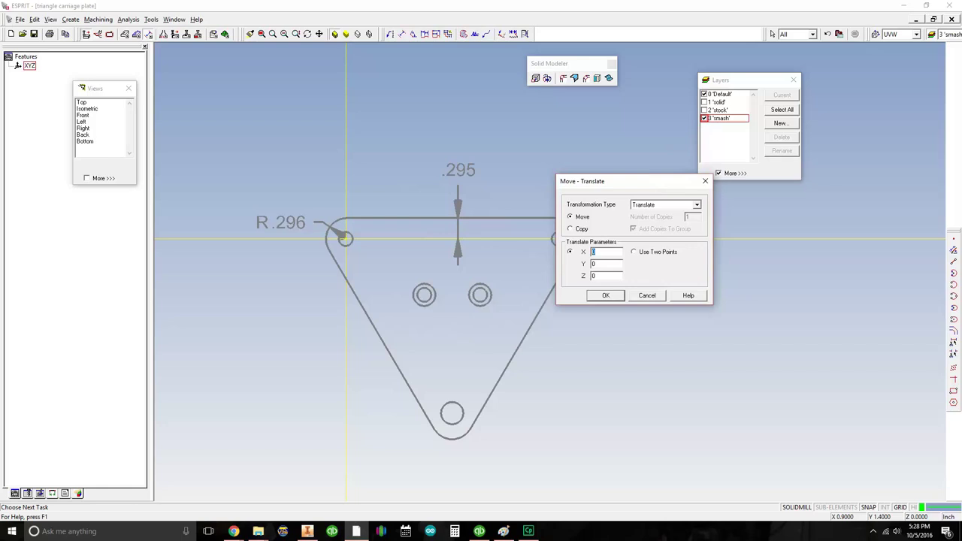
pyautogui.write('4')
pyautogui.press('Tab')
pyautogui.write('-.4')
pyautogui.press('Return')
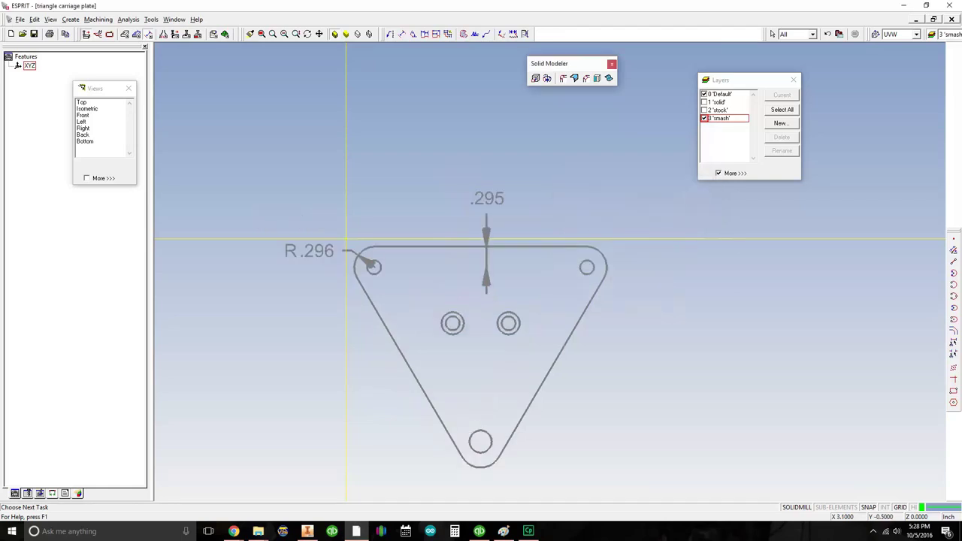
# Delete the edge-distance dimension and the corner radius dimension
pyautogui.moveTo(543, 275); pyautogui.dragTo(494, 226, button='middle')
pyautogui.click(494, 156)
pyautogui.click(438, 153)
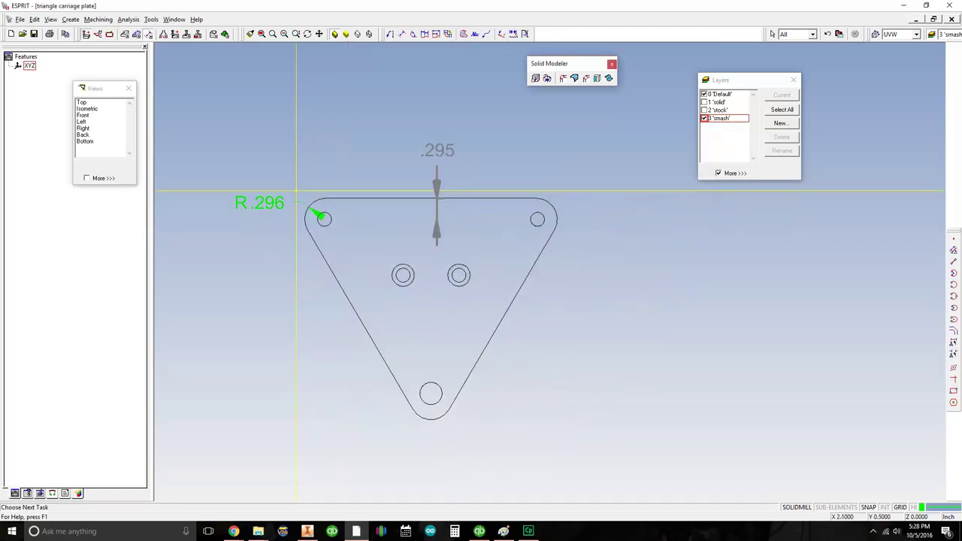
pyautogui.press('Delete')
pyautogui.click(260, 203)
pyautogui.press('Delete')
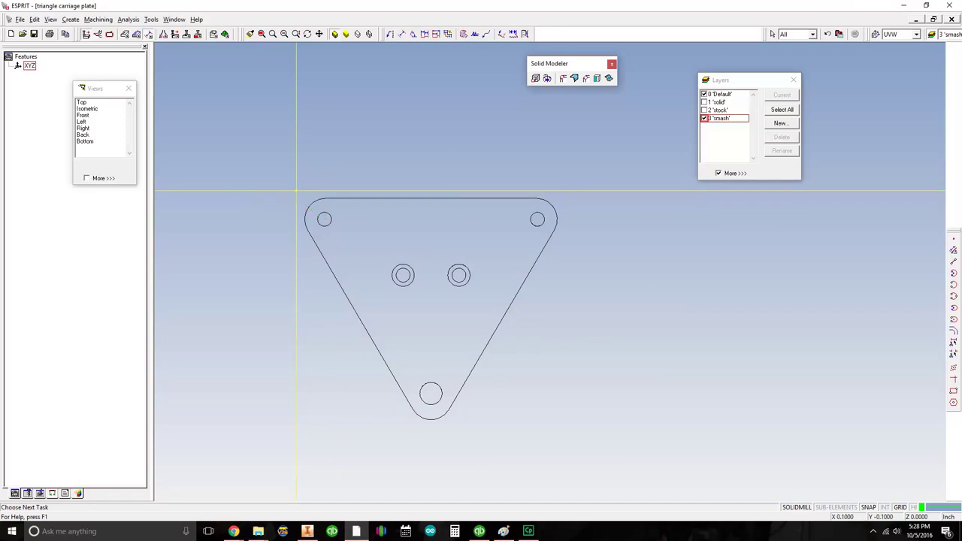
# Show the "solid" layer and move the plate solid with a Translate of X .4, Y -.4, Z 0 to match the wireframe
pyautogui.moveTo(431, 275)
pyautogui.mouseDown(button='middle')
pyautogui.moveTo(381, 312)
pyautogui.moveTo(418, 280)
pyautogui.moveTo(433, 244)
pyautogui.mouseUp(button='middle')
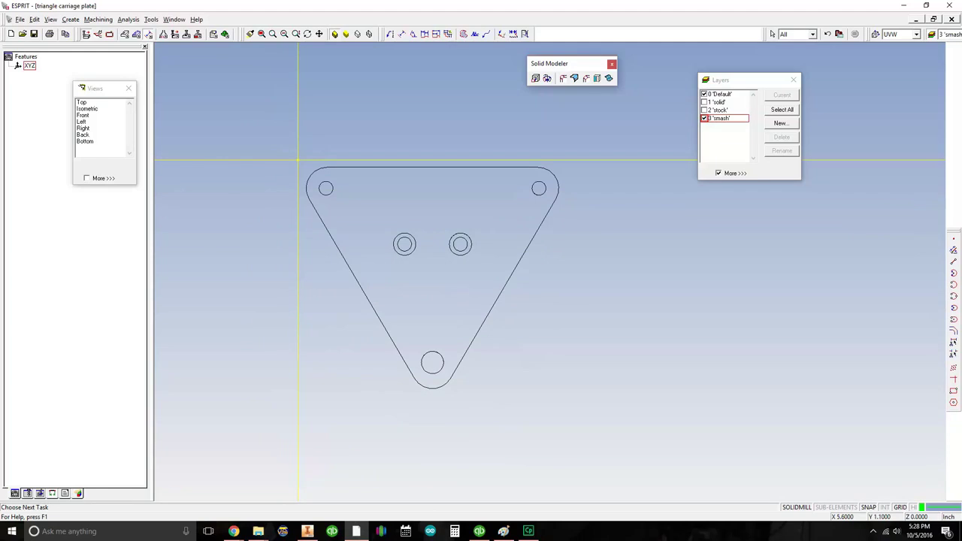
pyautogui.click(705, 103)
pyautogui.click(704, 102)
pyautogui.click(704, 102)
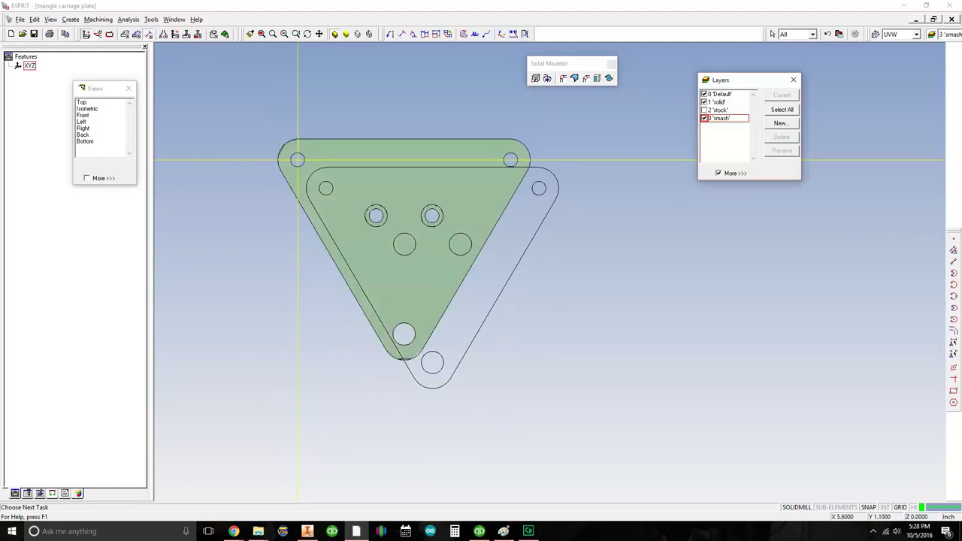
pyautogui.click(349, 154)
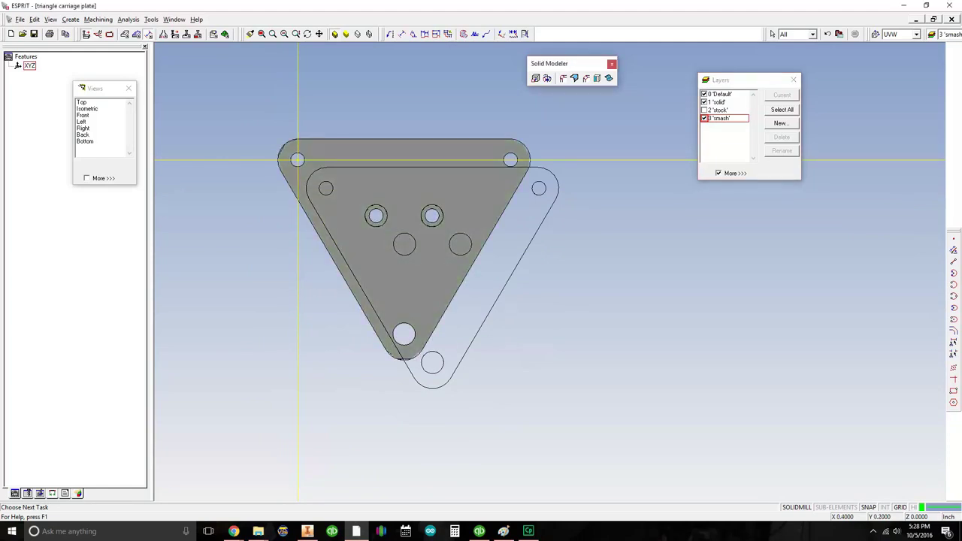
pyautogui.rightClick(345, 117)
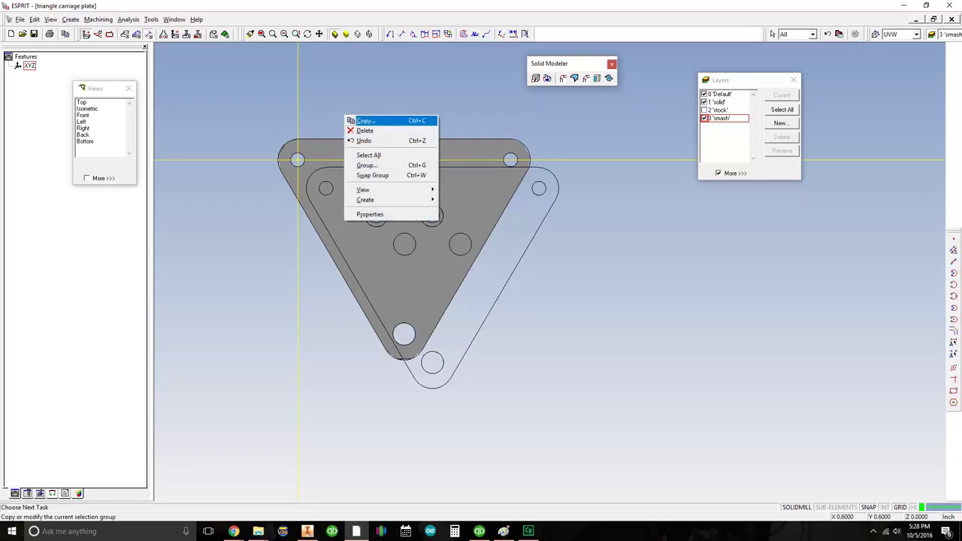
pyautogui.click(365, 121)
pyautogui.click(448, 272)
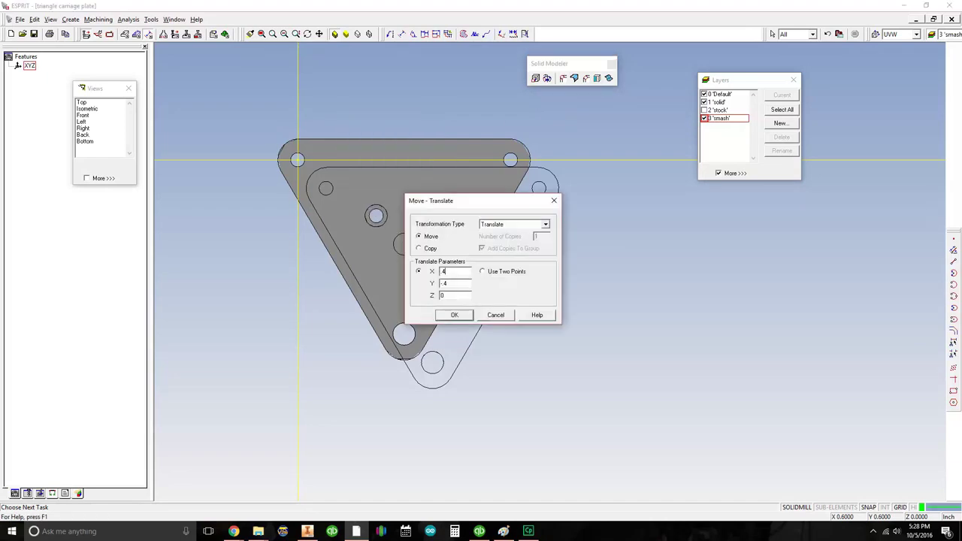
pyautogui.press('Return')
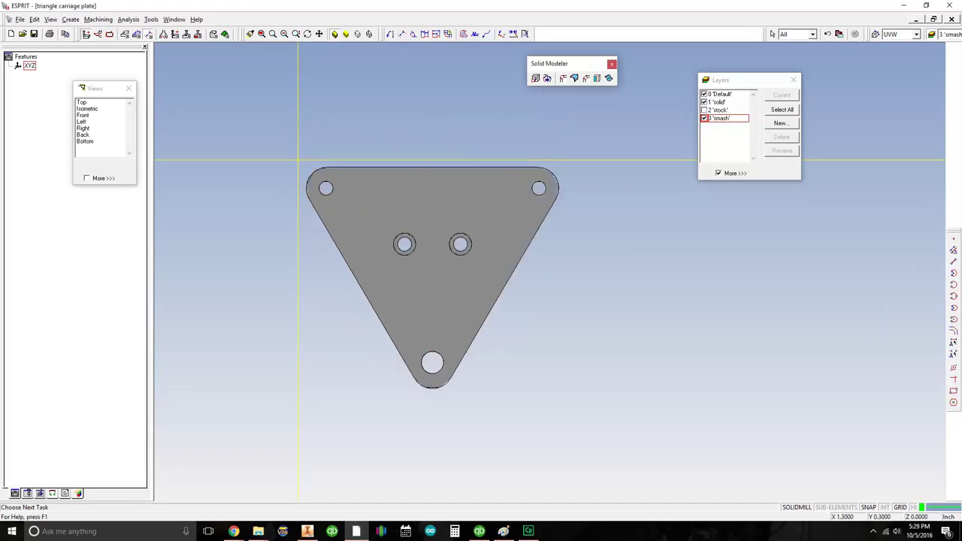
# Hide the "solid" layer and temporarily show the "stock" layer to check the wireframe's margins inside the stock
pyautogui.click(705, 101)
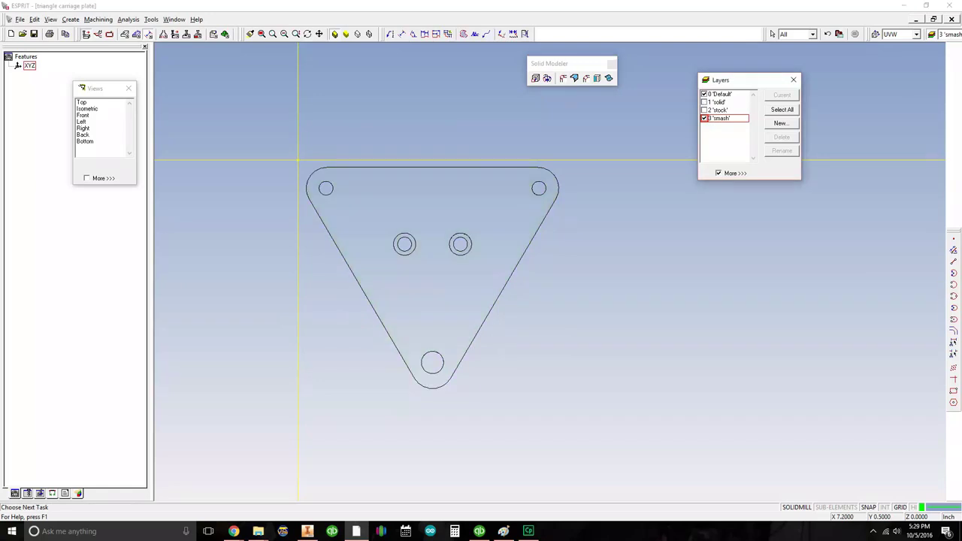
pyautogui.moveTo(269, 97); pyautogui.dragTo(601, 438)
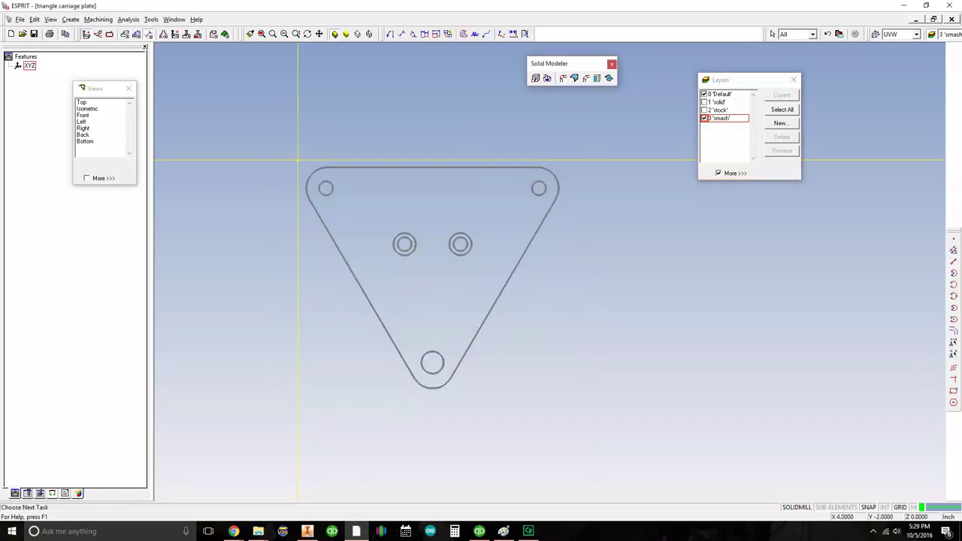
pyautogui.click(705, 110)
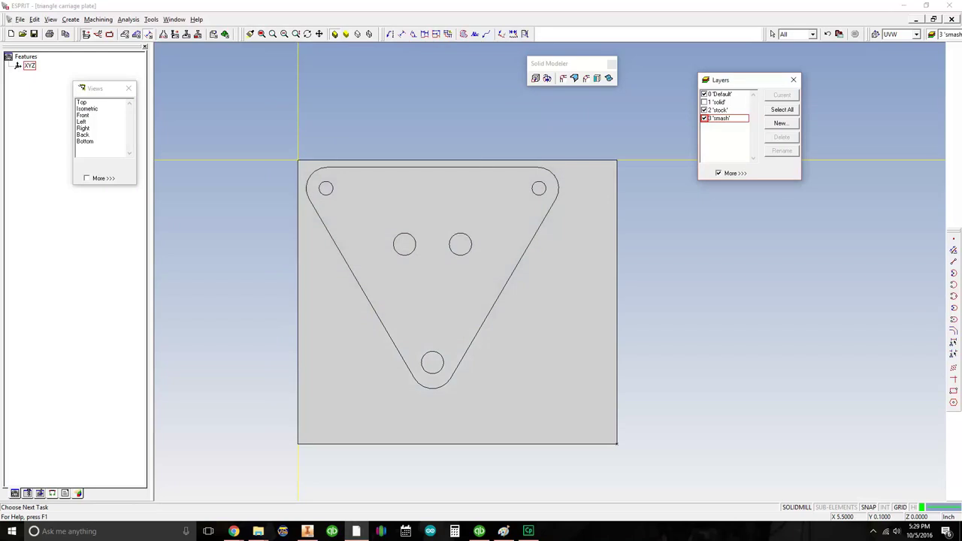
pyautogui.click(704, 110)
pyautogui.click(704, 109)
pyautogui.click(705, 110)
# Show the "solid" layer and move the wireframe and plate solid together with a Translate of X .1, Y -.2, Z 0
pyautogui.moveTo(258, 125); pyautogui.dragTo(677, 488)
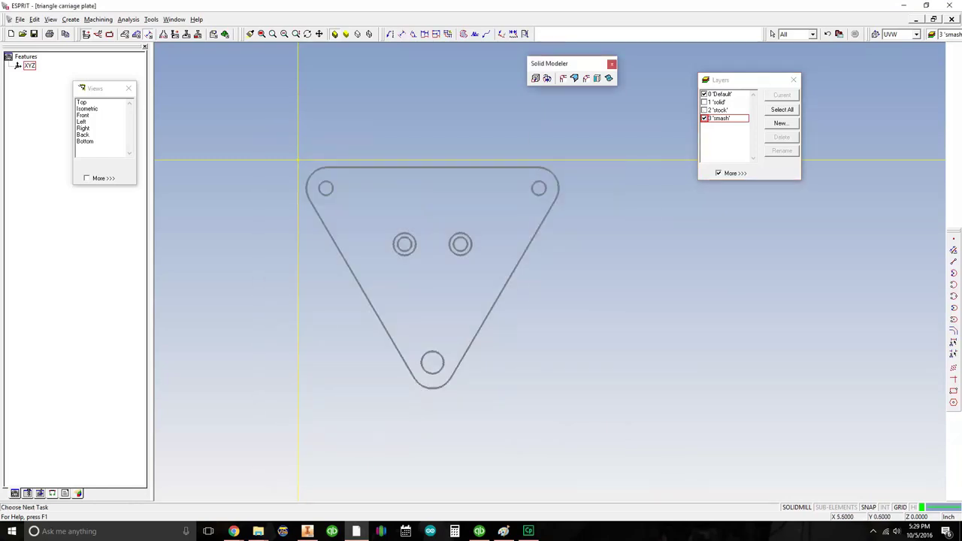
pyautogui.click(705, 103)
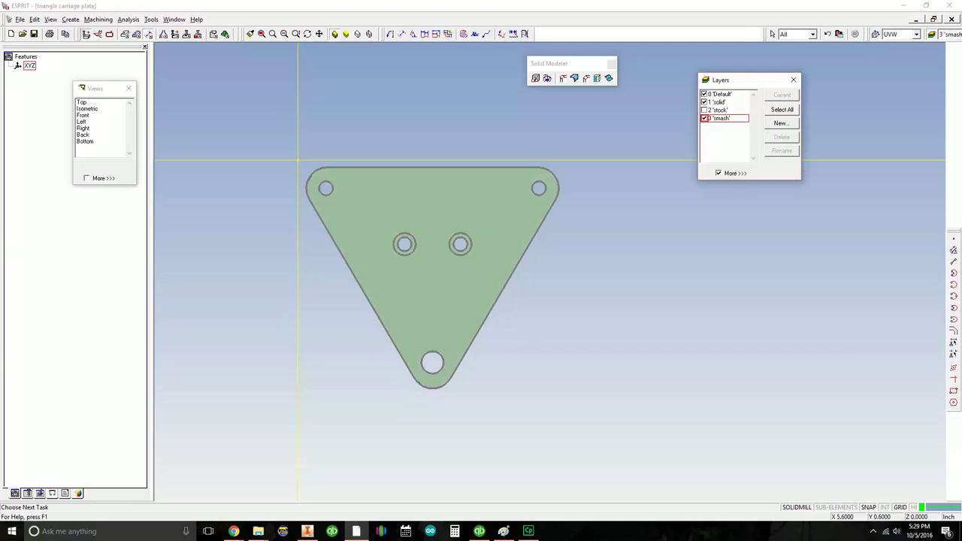
pyautogui.click(486, 213)
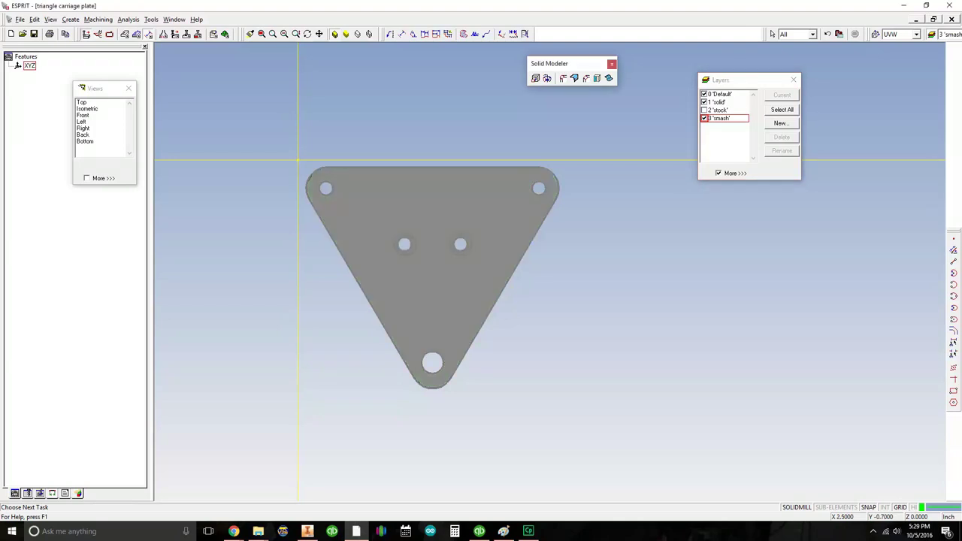
pyautogui.rightClick(472, 114)
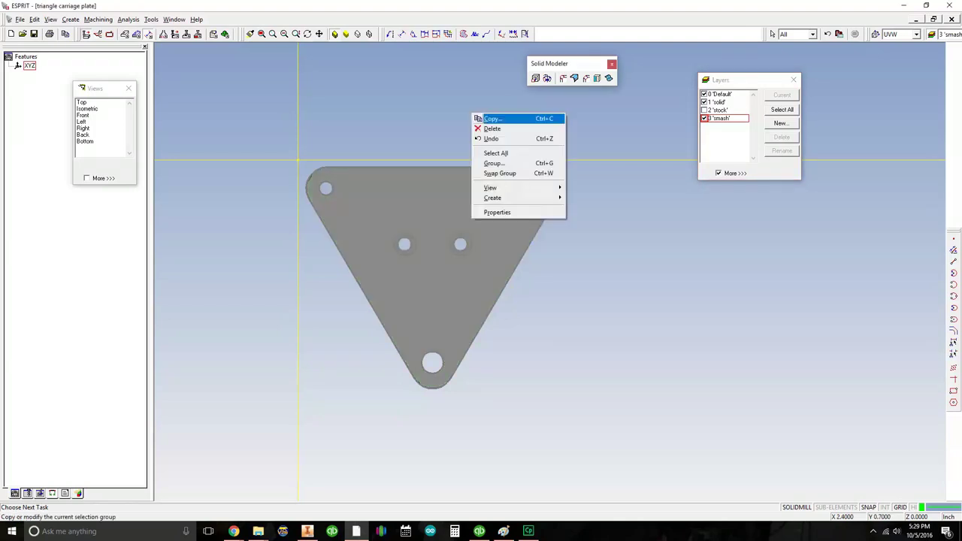
pyautogui.click(492, 118)
pyautogui.doubleClick(445, 271)
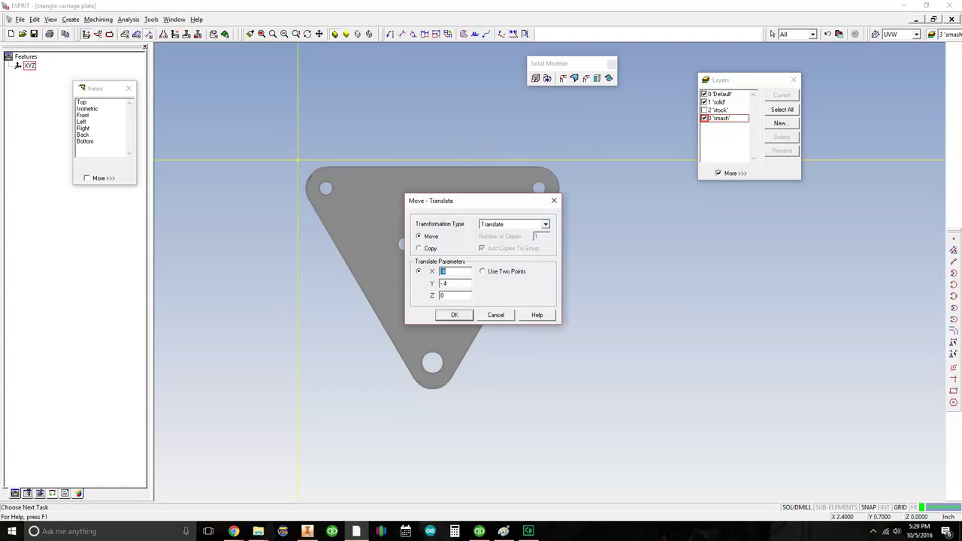
pyautogui.write('.1')
pyautogui.doubleClick(445, 284)
pyautogui.write('-.2')
pyautogui.press('Return')
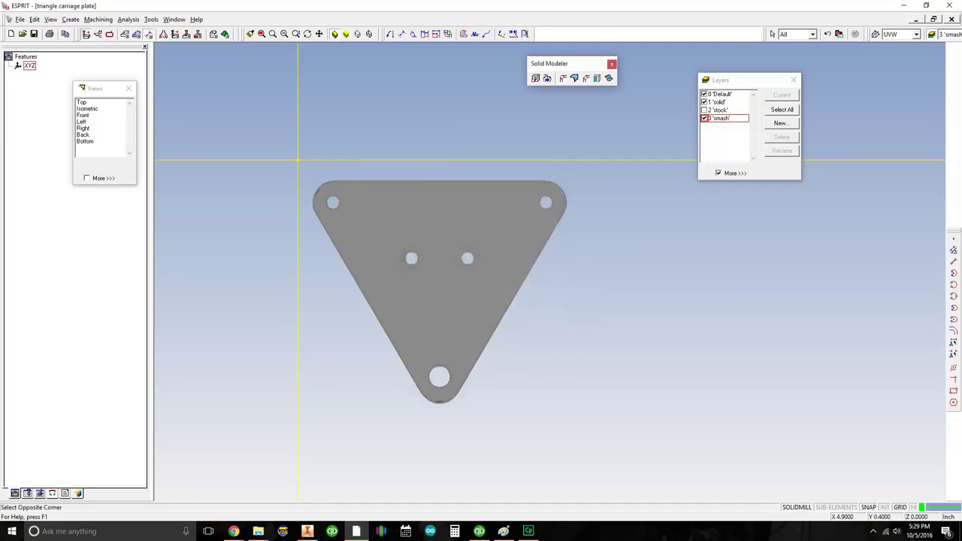
# Deselect the geometry and temporarily show the "stock" layer to check the shifted plate's placement within the stock
pyautogui.click(692, 123)
pyautogui.click(704, 110)
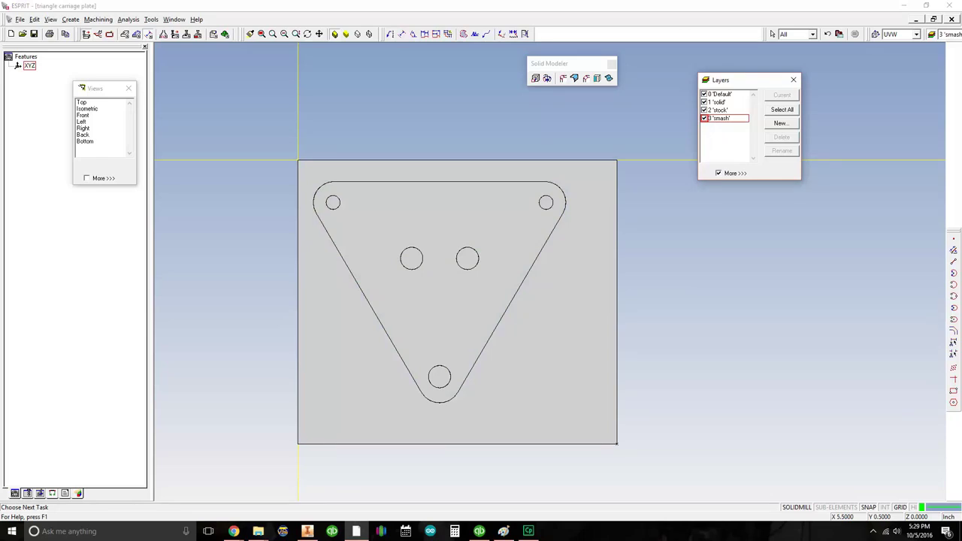
pyautogui.click(704, 110)
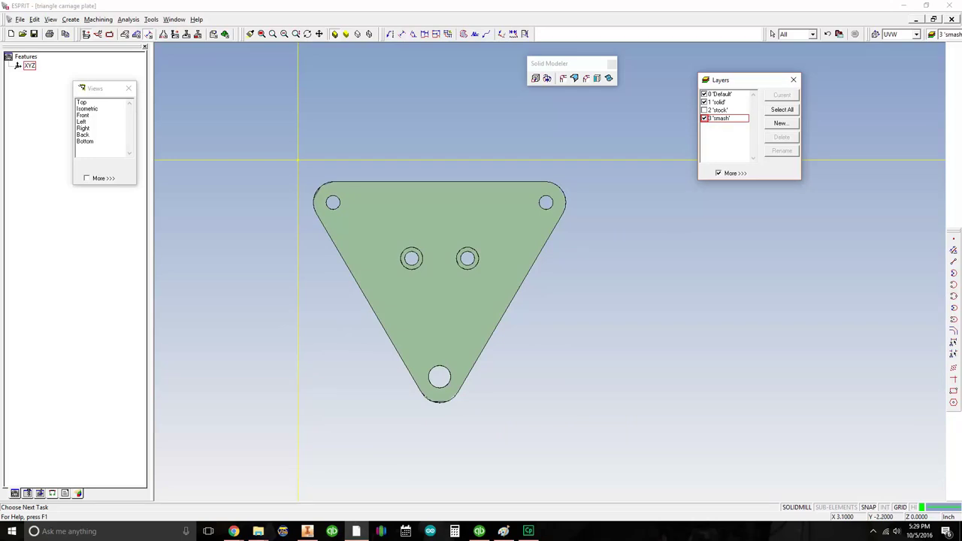
pyautogui.moveTo(299, 160); pyautogui.dragTo(337, 164, button='middle')
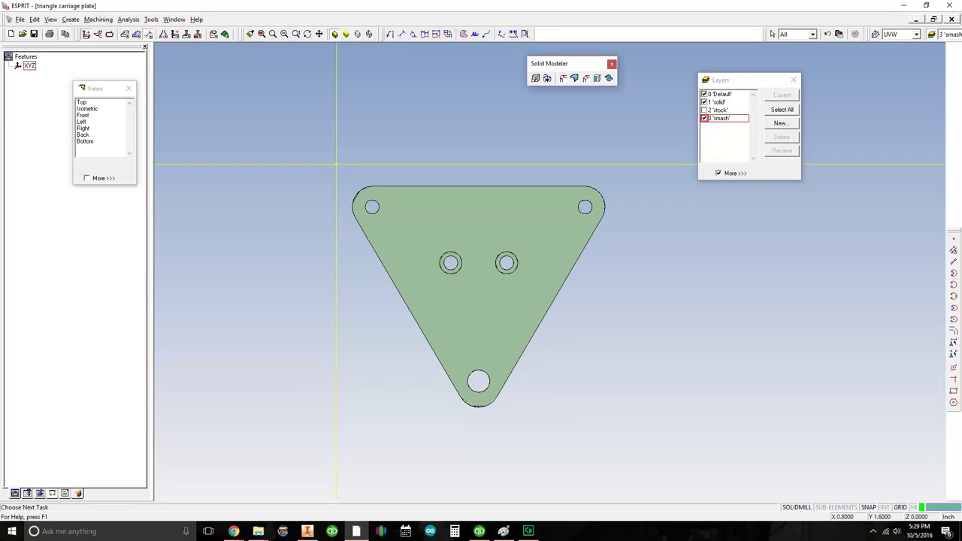
# Look over the plate solid in isometric and top views, and hide the "solid" layer to leave only the wireframe
pyautogui.click(87, 109)
pyautogui.scroll(-2, 309, 65)
pyautogui.moveTo(331, 151); pyautogui.dragTo(437, 353, button='middle')
pyautogui.moveTo(317, 396); pyautogui.dragTo(267, 296, button='middle')
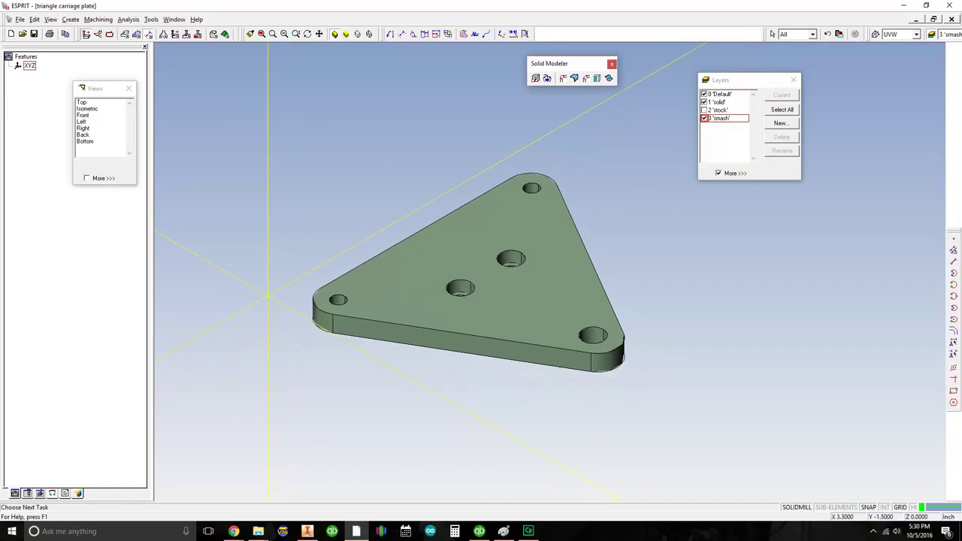
pyautogui.moveTo(267, 295); pyautogui.dragTo(228, 320, button='middle')
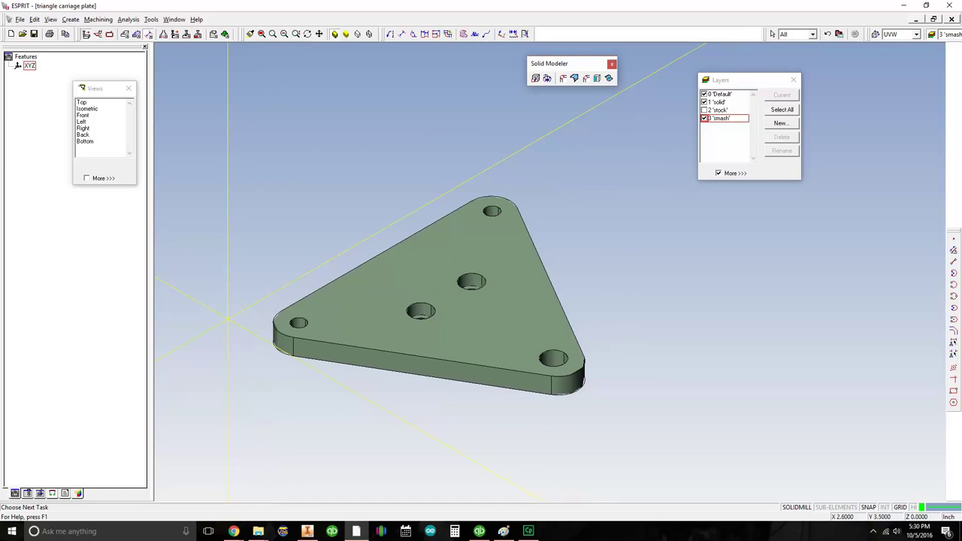
pyautogui.click(81, 103)
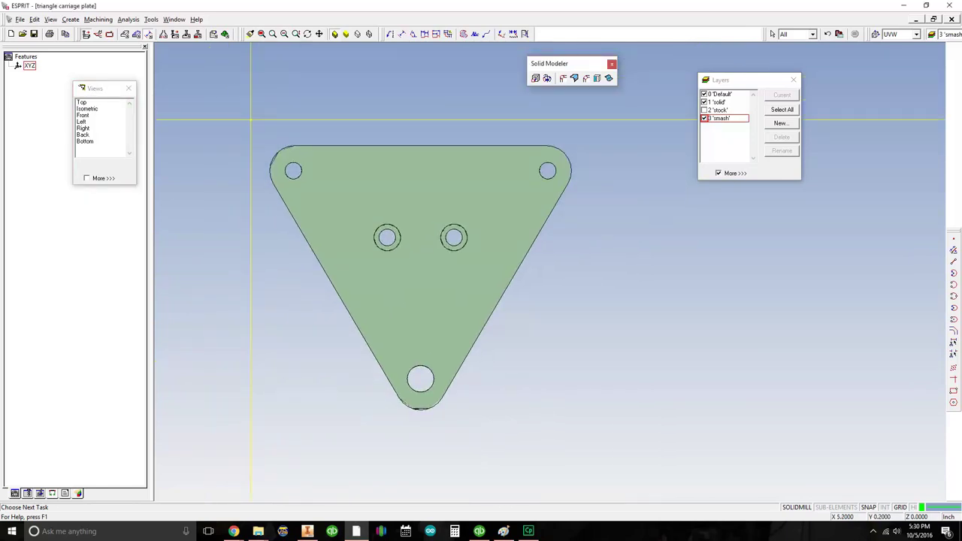
pyautogui.click(705, 101)
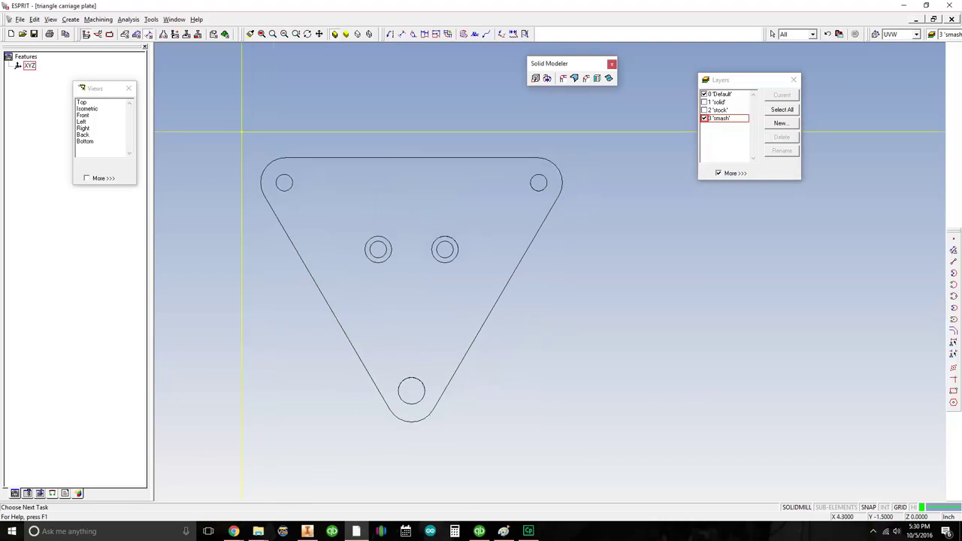
pyautogui.moveTo(525, 231); pyautogui.dragTo(542, 243, button='middle')
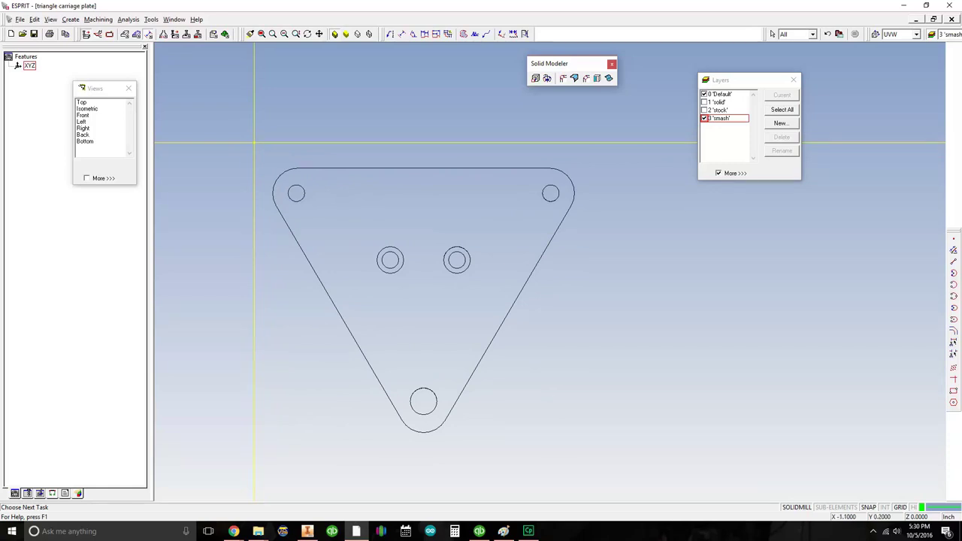
# In the front view, delete the wireframe of the plate's bottom face and its full-depth vertical edges, keeping the top outline and counterbores
pyautogui.doubleClick(82, 115)
pyautogui.scroll(-1, 515, 214)
pyautogui.moveTo(557, 220); pyautogui.dragTo(522, 194, button='middle')
pyautogui.scroll(-3, 439, 206)
pyautogui.scroll(1, 434, 188)
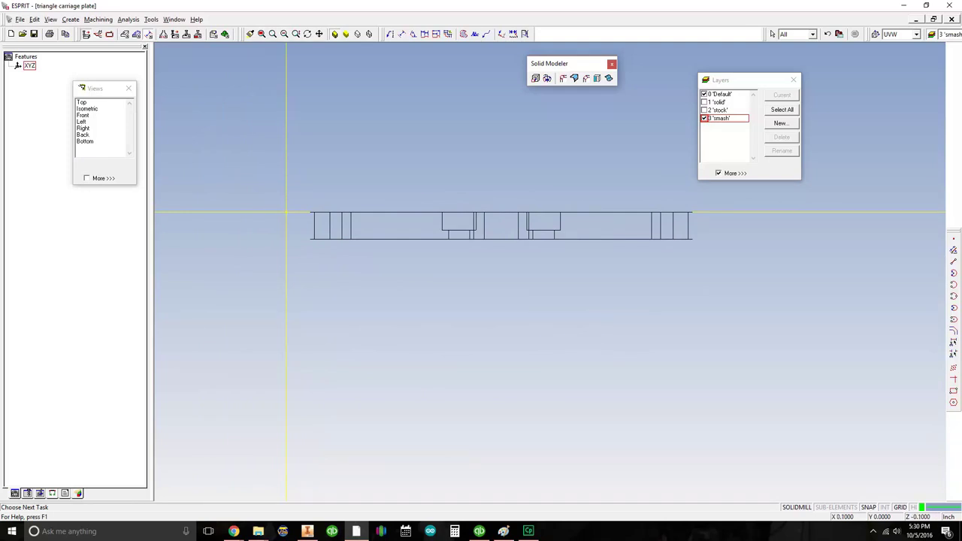
pyautogui.click(302, 229)
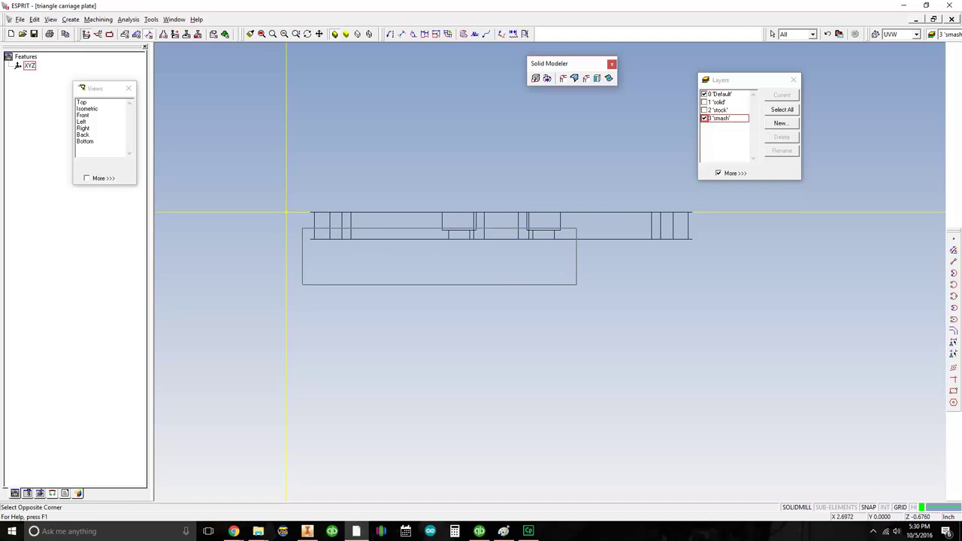
pyautogui.press('Escape')
pyautogui.moveTo(307, 236); pyautogui.dragTo(764, 276)
pyautogui.press('Delete')
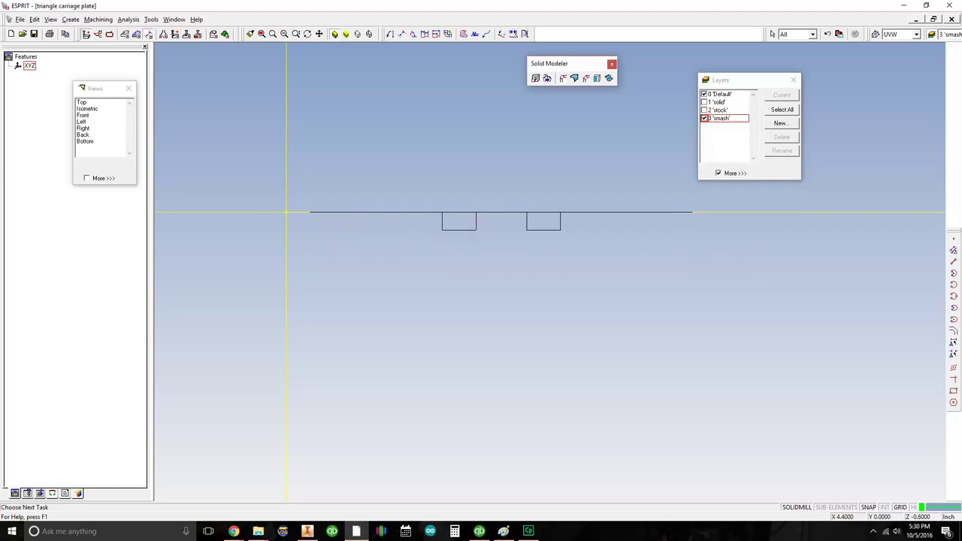
# Delete the vertical lines and lower outer arcs of both counterbores, keeping their top circles and the inner hole circles
pyautogui.click(87, 109)
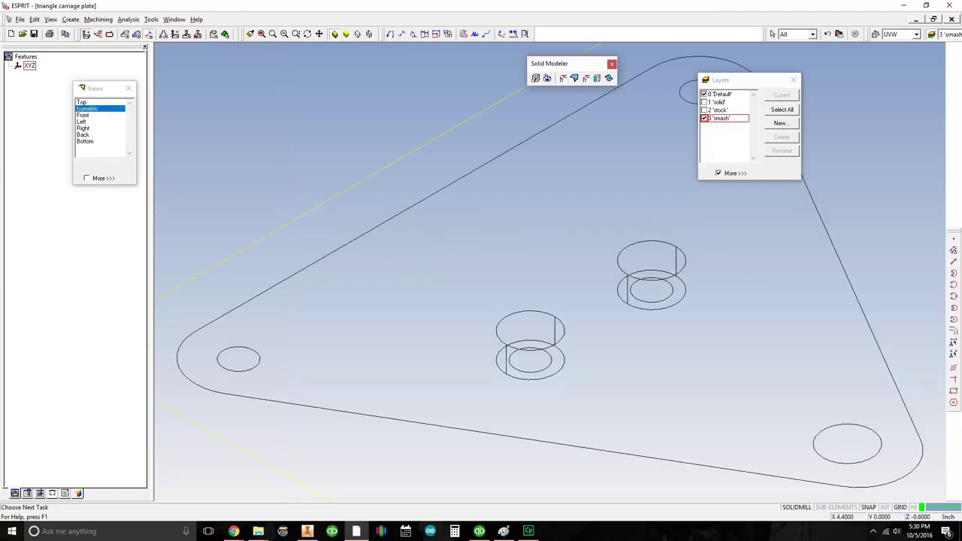
pyautogui.scroll(1, 714, 359)
pyautogui.click(664, 292)
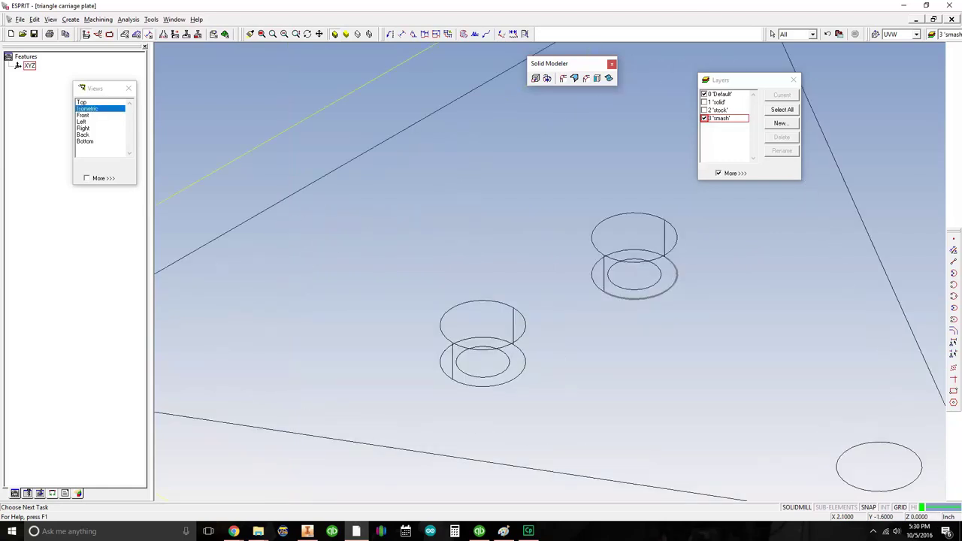
pyautogui.press('Delete')
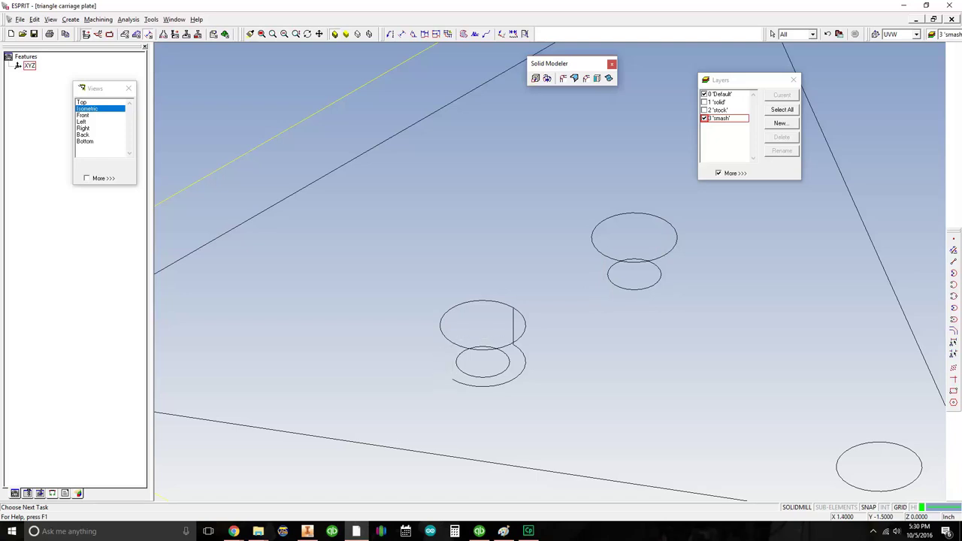
pyautogui.click(465, 384)
pyautogui.press('Delete')
pyautogui.click(514, 327)
pyautogui.press('Delete')
# Try to move the two inner hole circles with a Translate of X .1, Y 0, Z .165, and undo the move
pyautogui.scroll(-2, 686, 331)
pyautogui.scroll(1, 686, 335)
pyautogui.scroll(-2, 686, 334)
pyautogui.moveTo(685, 334); pyautogui.dragTo(494, 340, button='middle')
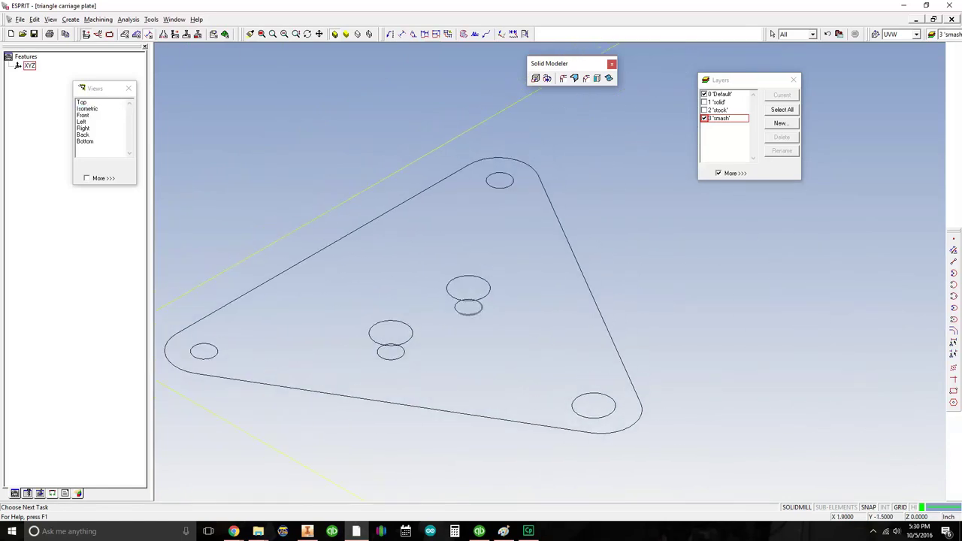
pyautogui.moveTo(474, 304); pyautogui.dragTo(495, 310, button='middle')
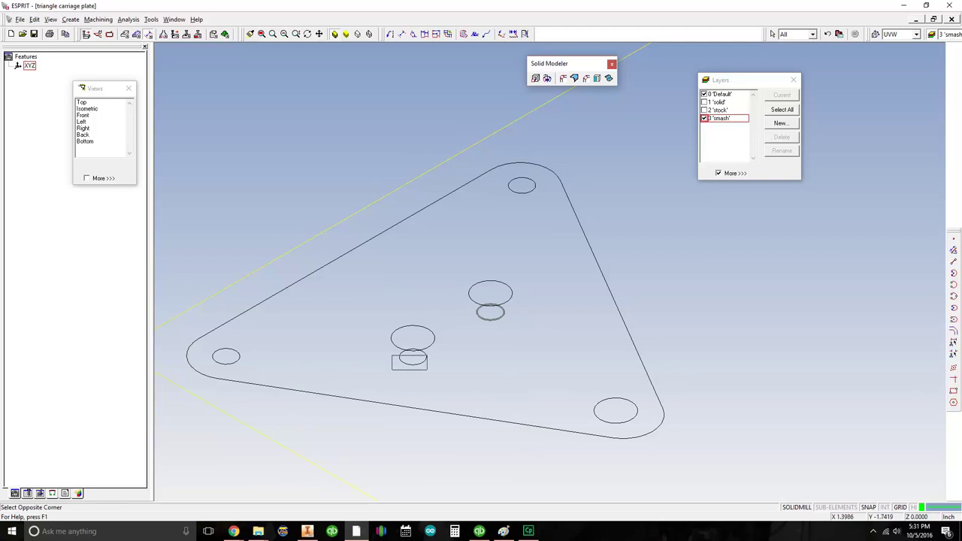
pyautogui.rightClick(433, 223)
pyautogui.click(451, 228)
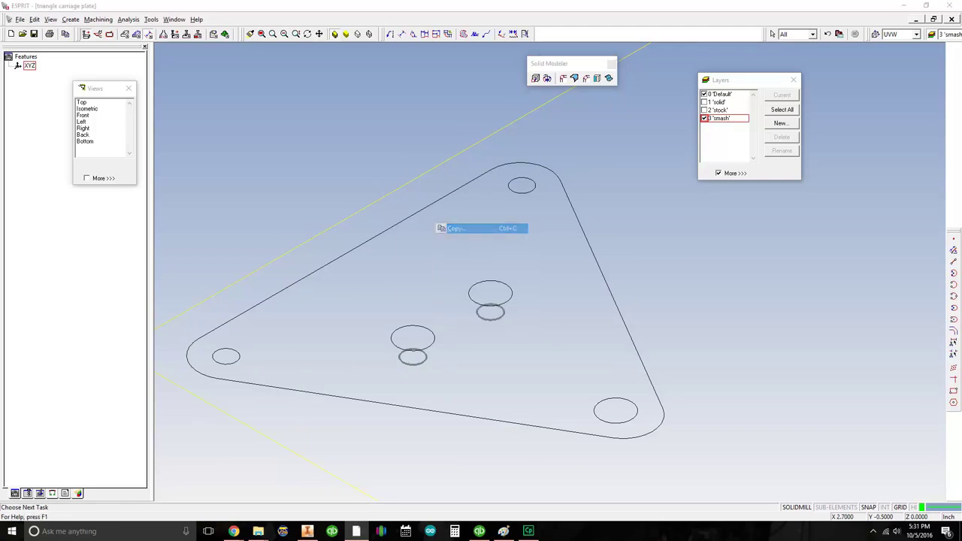
pyautogui.doubleClick(445, 284)
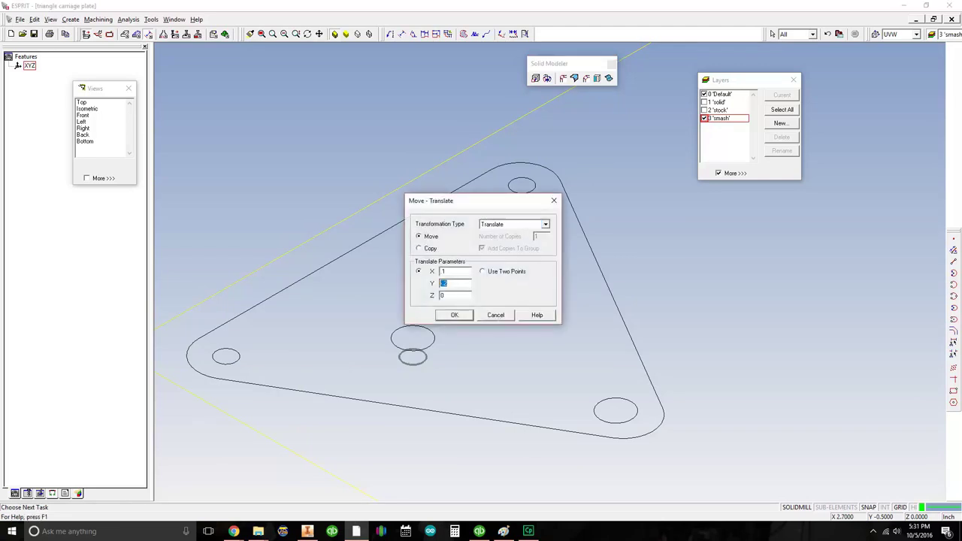
pyautogui.write('0')
pyautogui.press('Tab')
pyautogui.write('.160')
pyautogui.press('Return')
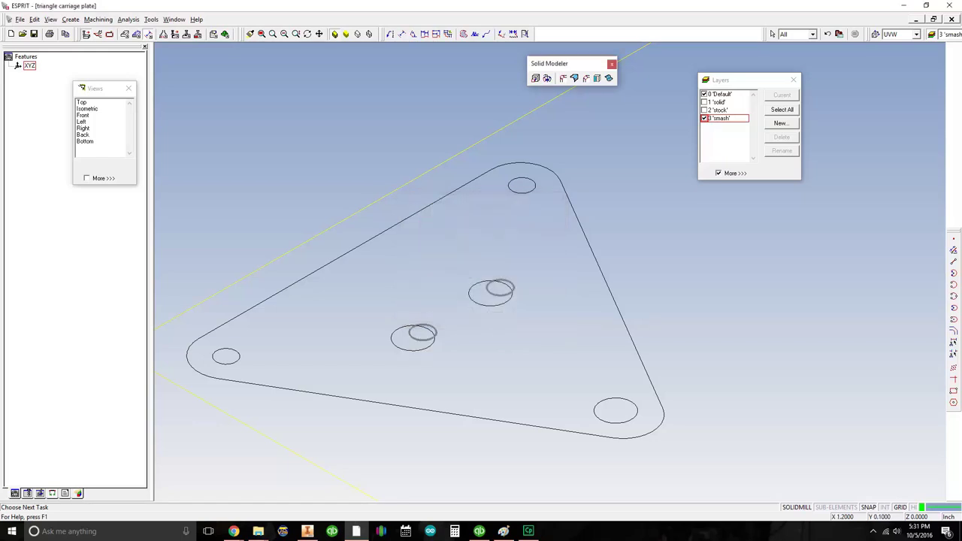
pyautogui.hotkey('ctrl', 'z')
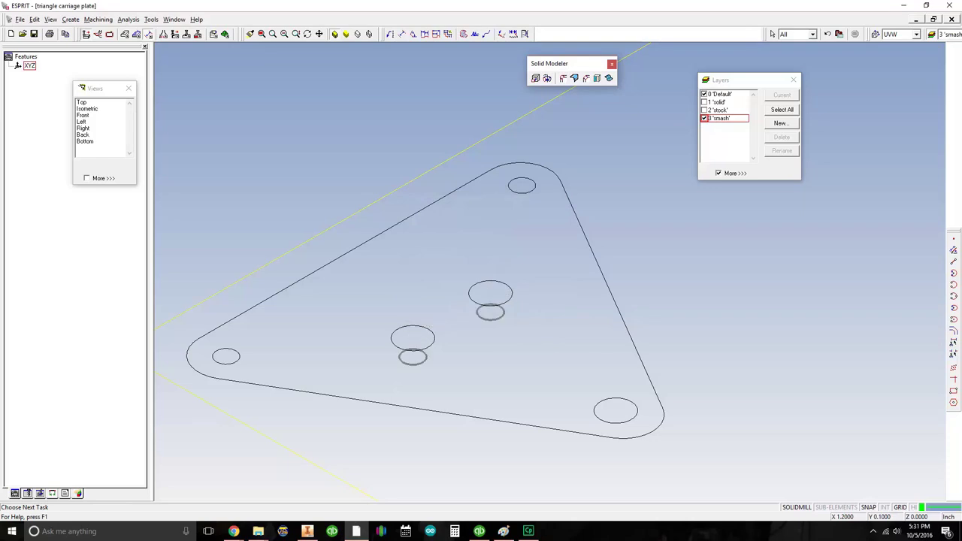
# Move the two inner hole circles up to the counterbore circles with a Translate of X 0, Y 0, Z .165
pyautogui.rightClick(422, 265)
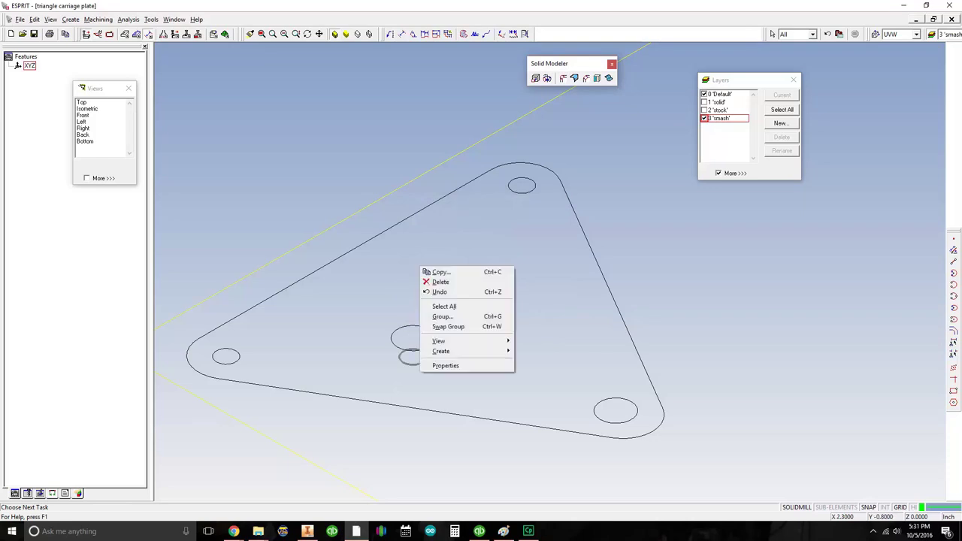
pyautogui.click(444, 271)
pyautogui.doubleClick(444, 272)
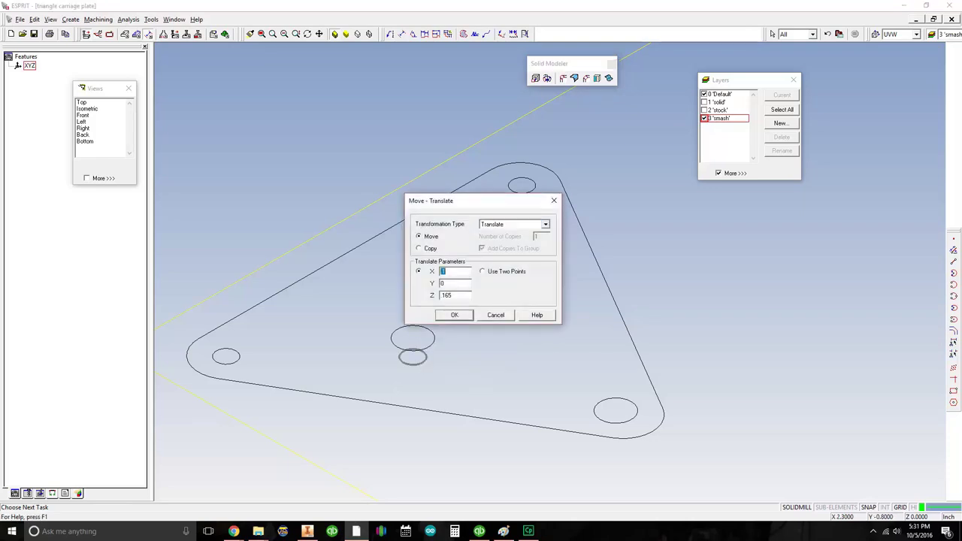
pyautogui.write('0')
pyautogui.press('Tab')
pyautogui.write('0')
pyautogui.press('Return')
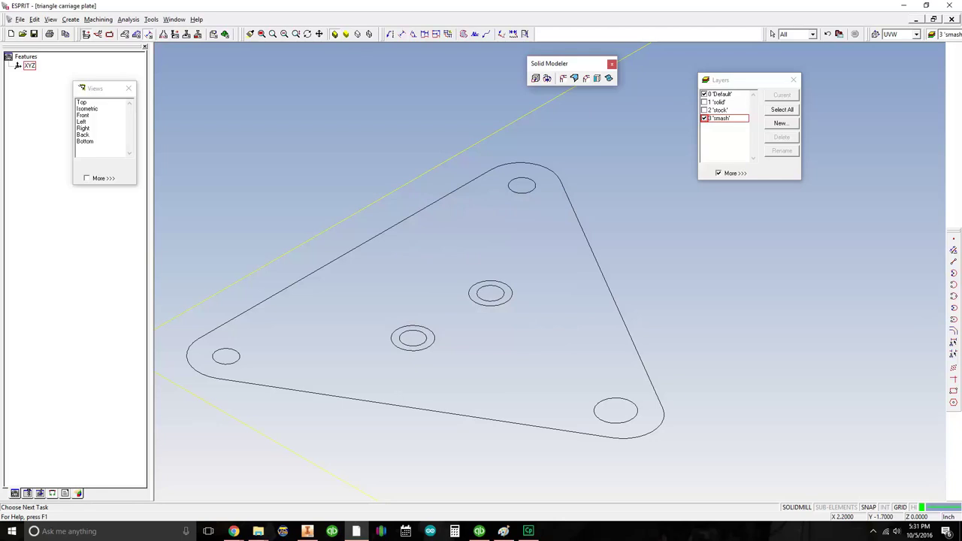
# Switch to the top view and add a new layer named "chains"
pyautogui.doubleClick(82, 102)
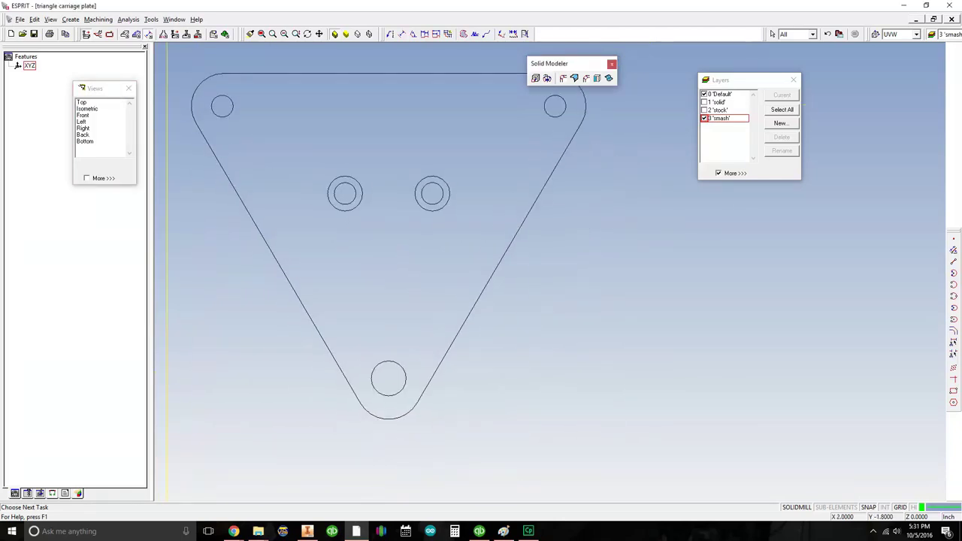
pyautogui.moveTo(421, 142); pyautogui.dragTo(399, 151, button='middle')
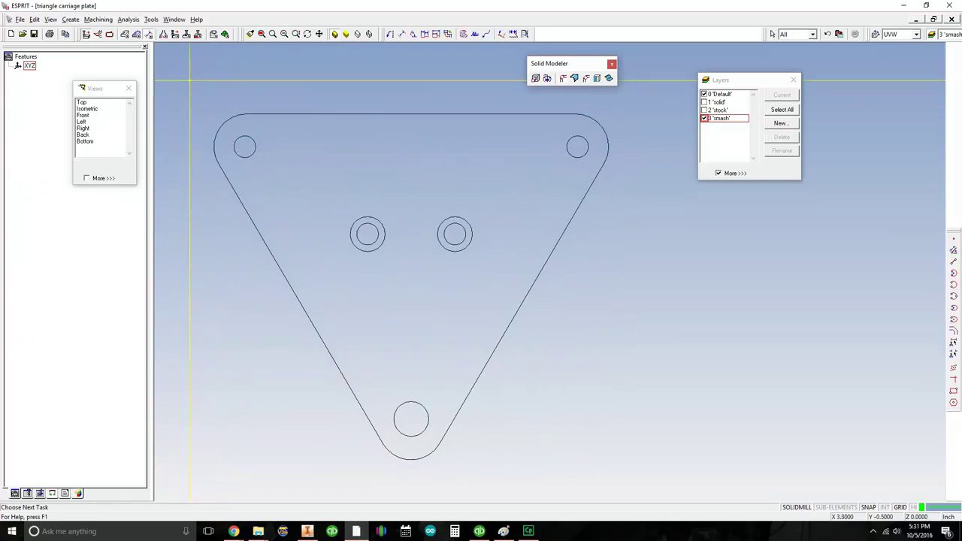
pyautogui.scroll(-2, 549, 175)
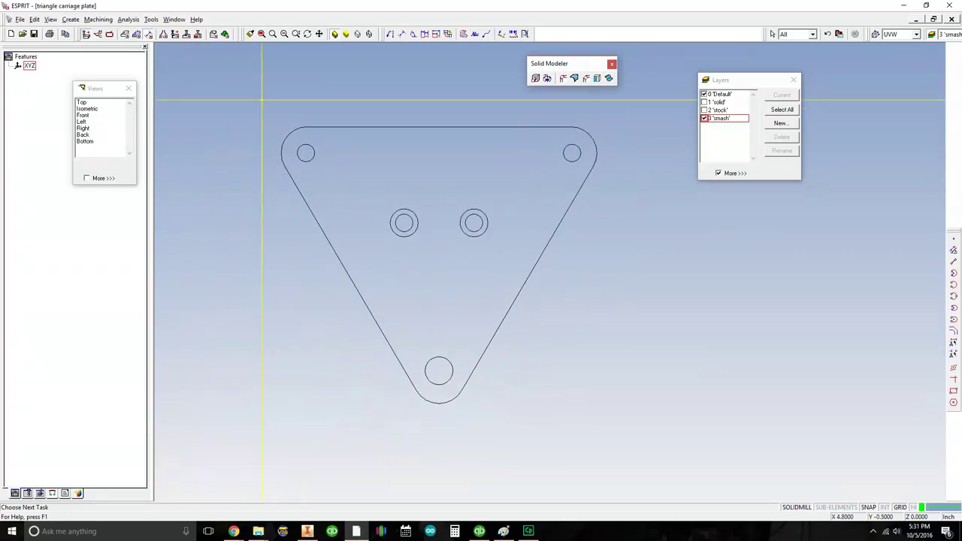
pyautogui.rightClick(711, 132)
pyautogui.click(735, 160)
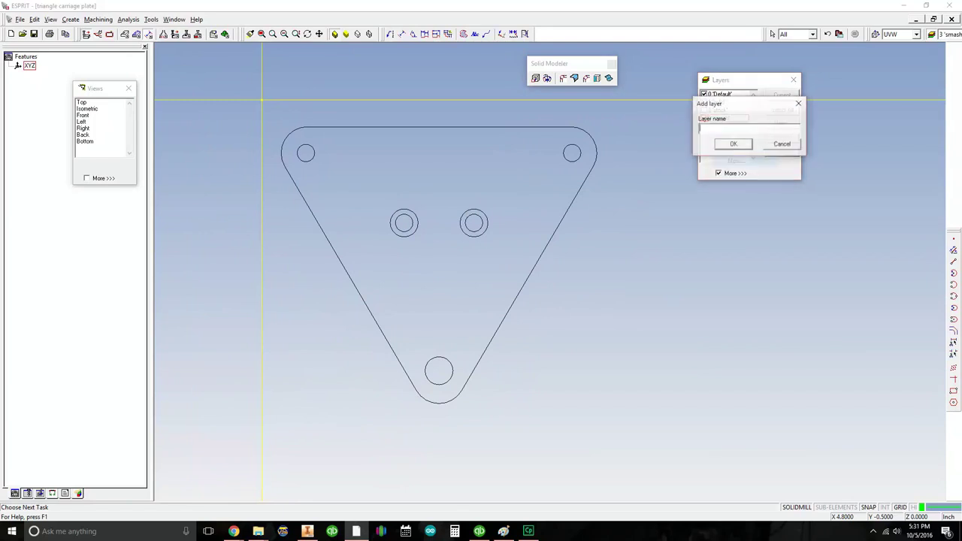
pyautogui.write('ch')
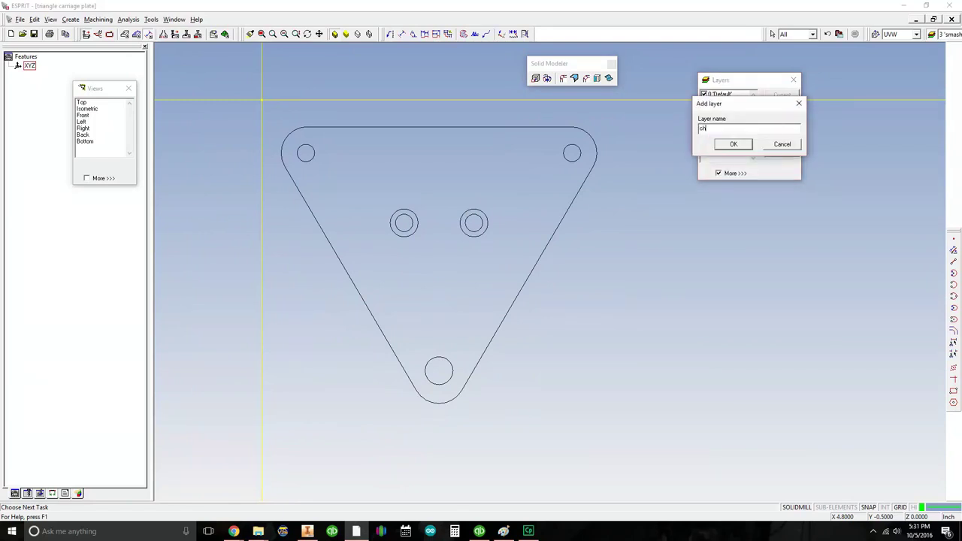
pyautogui.write('ains')
pyautogui.press('Return')
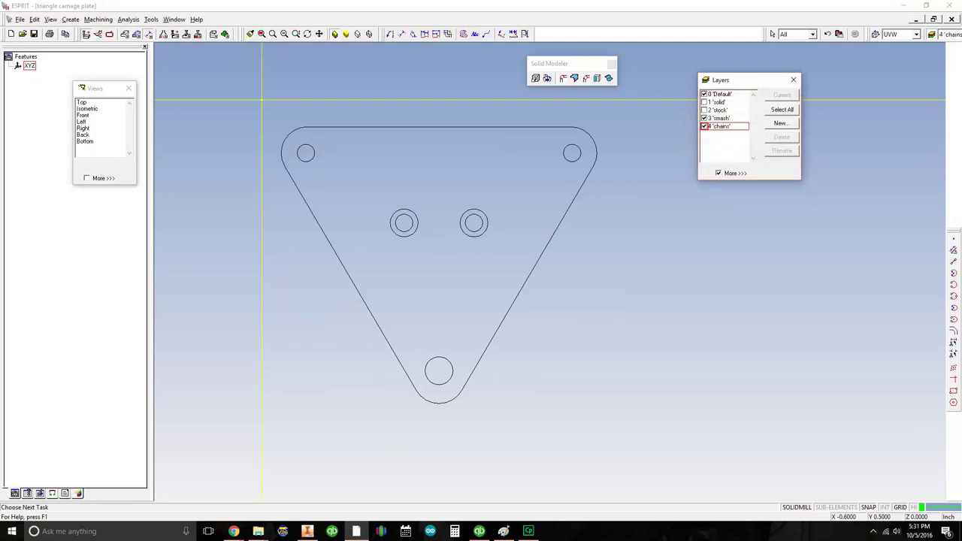
# Create a PTOP feature through the upper-left and upper-right corner holes, the right counterbored hole and the left counterbored hole
pyautogui.click(137, 34)
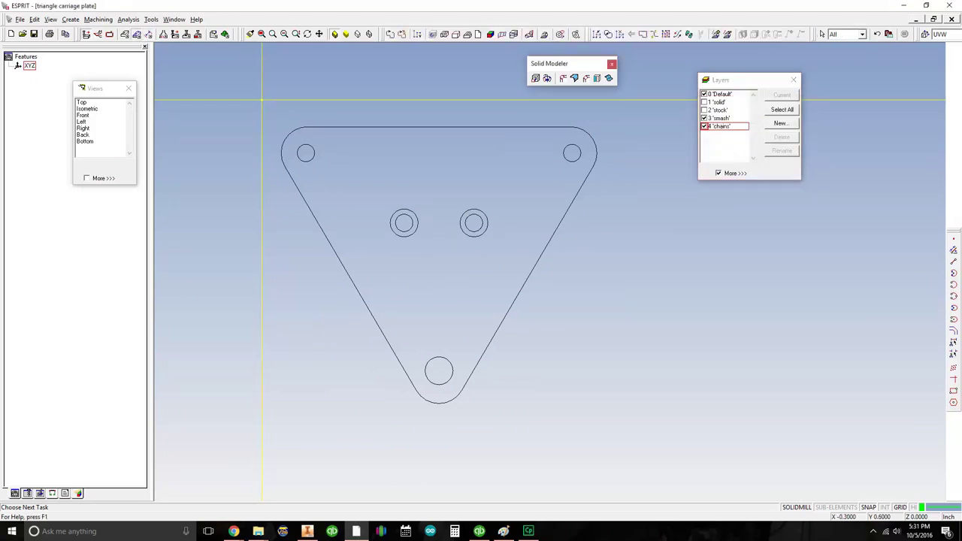
pyautogui.click(418, 34)
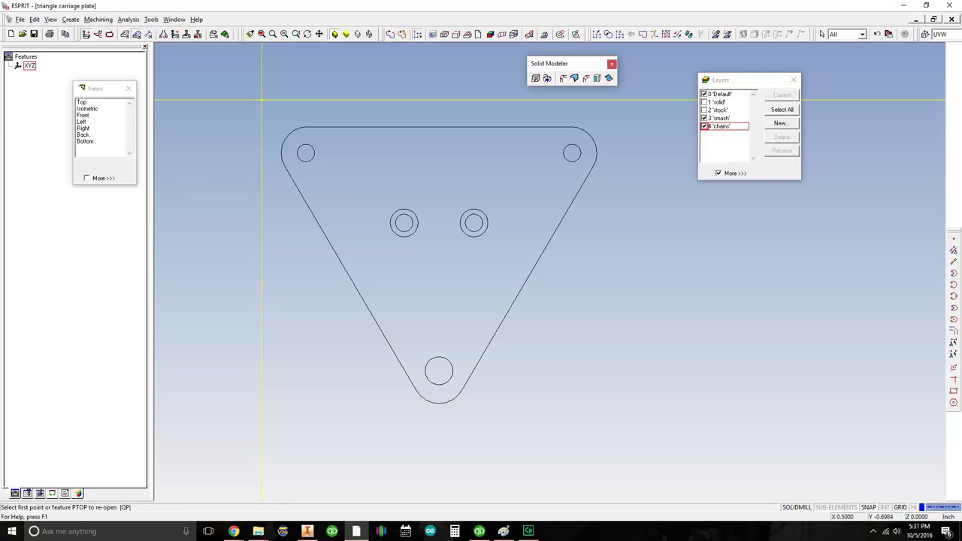
pyautogui.click(305, 153)
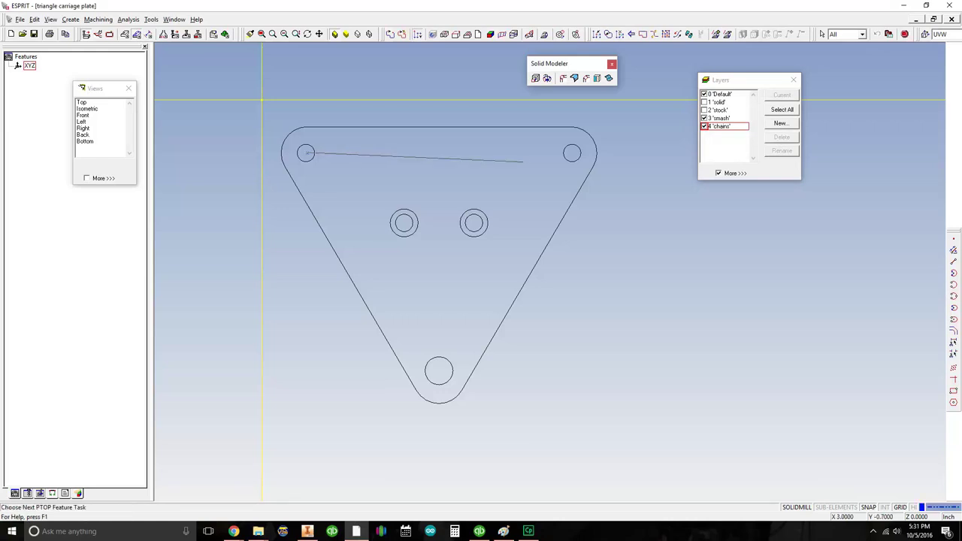
pyautogui.click(572, 154)
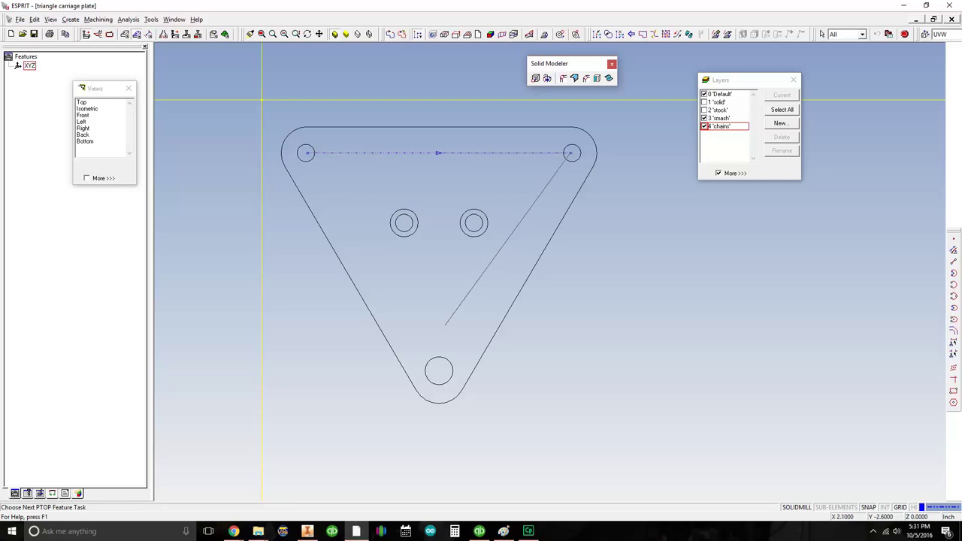
pyautogui.click(473, 222)
pyautogui.click(403, 223)
pyautogui.click(904, 33)
# Examine how the PTOP feature's points line up with the hole centres, especially at the upper-left corner hole
pyautogui.scroll(4, 263, 99)
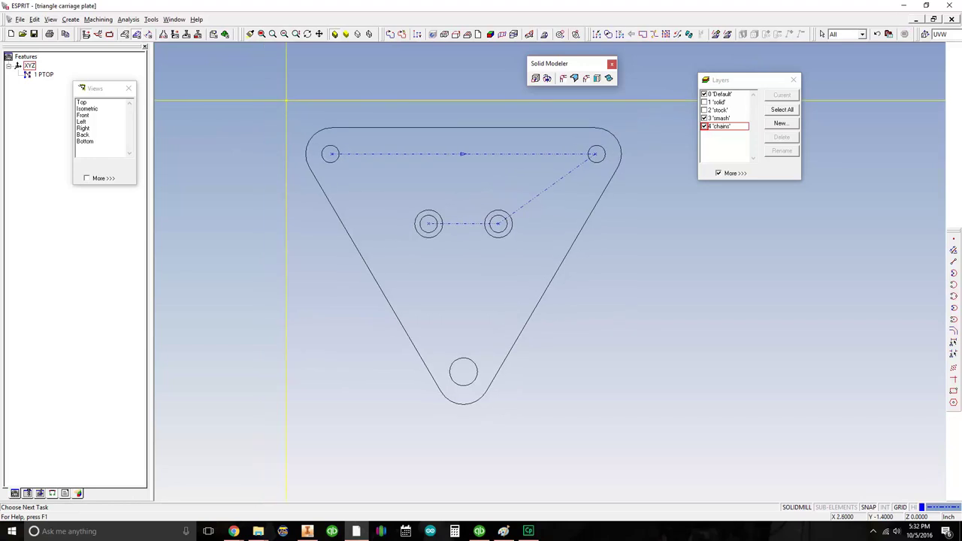
pyautogui.scroll(9, 478, 252)
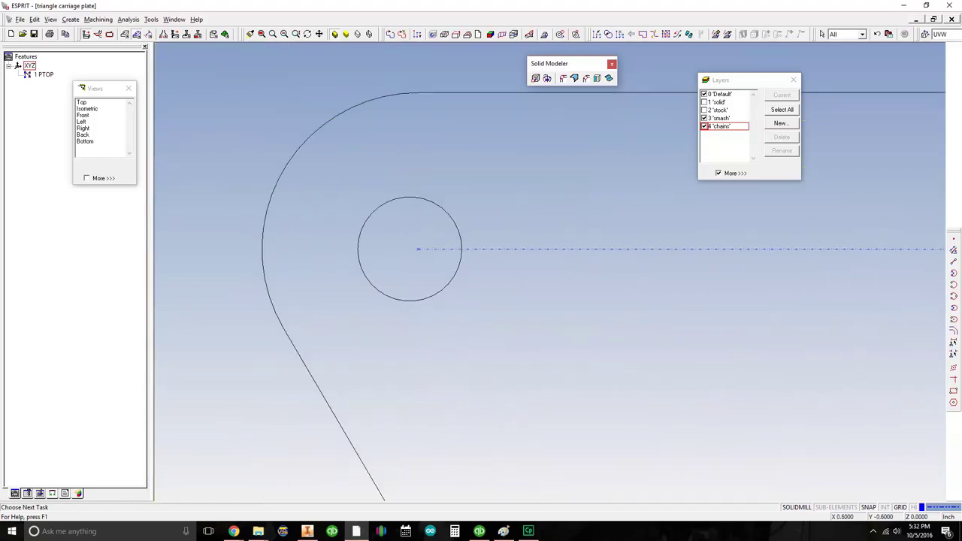
pyautogui.scroll(-9, 303, 86)
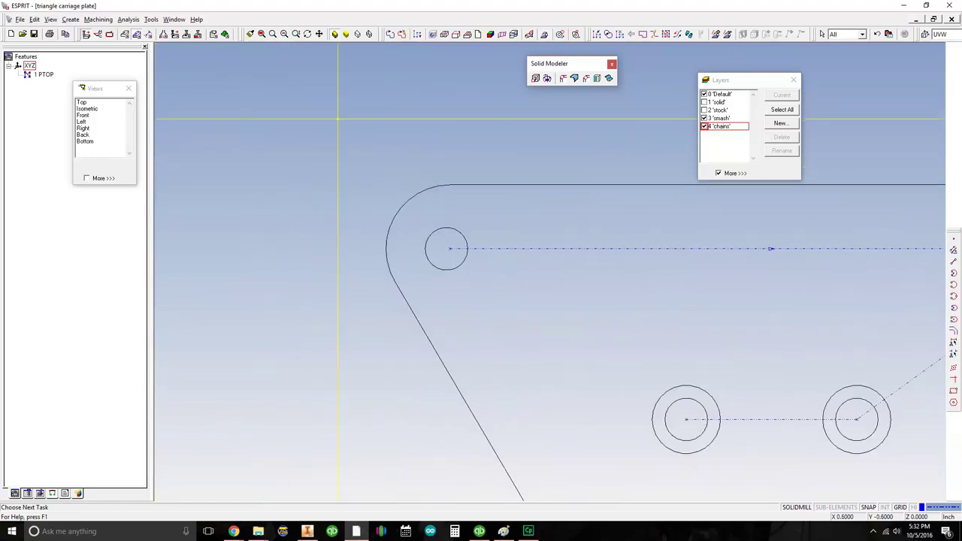
pyautogui.moveTo(223, 109); pyautogui.dragTo(190, 112, button='middle')
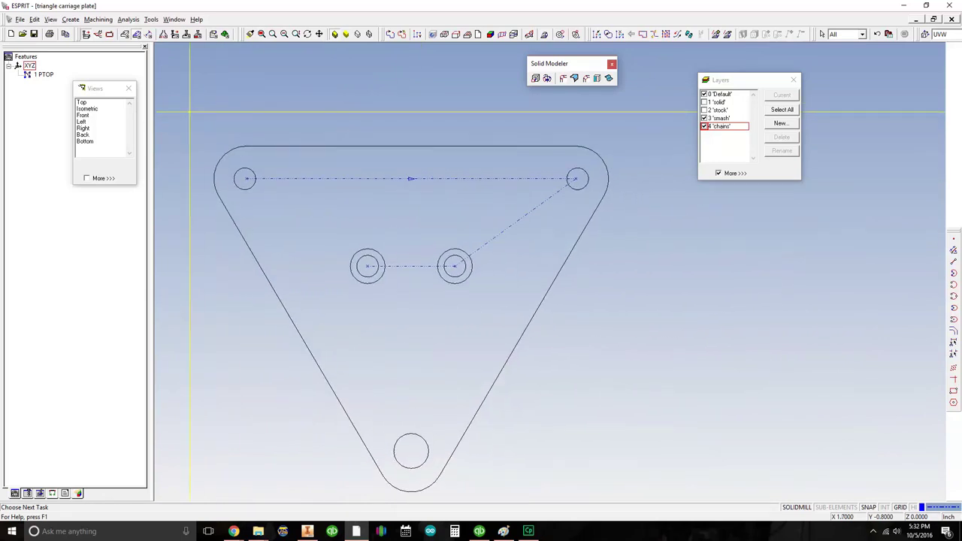
pyautogui.scroll(9, 465, 263)
pyautogui.scroll(-10, 234, 137)
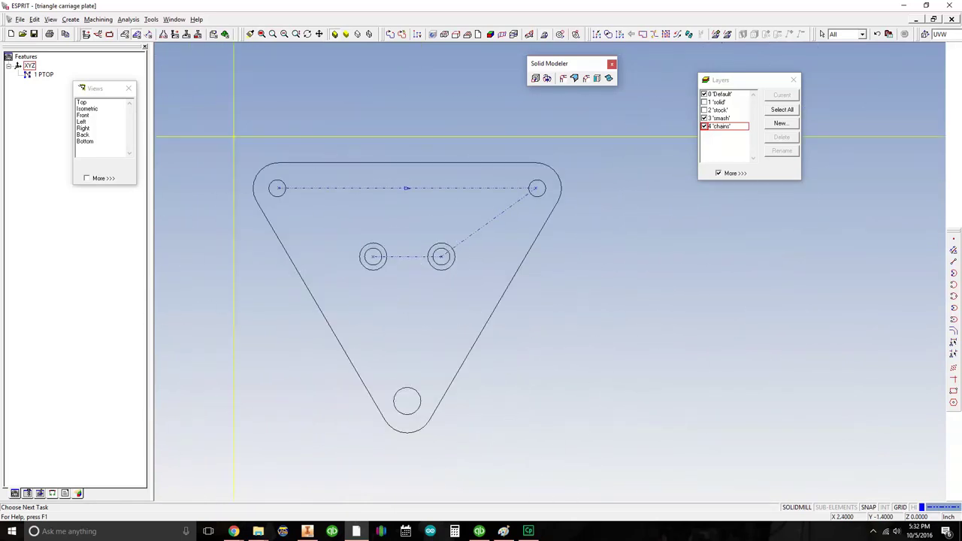
# Replace the PTOP feature with a new one through the upper-left, upper-right, right counterbored and left counterbored hole centres
pyautogui.click(43, 75)
pyautogui.press('Delete')
pyautogui.click(417, 35)
pyautogui.scroll(1, 347, 134)
pyautogui.scroll(4, 206, 137)
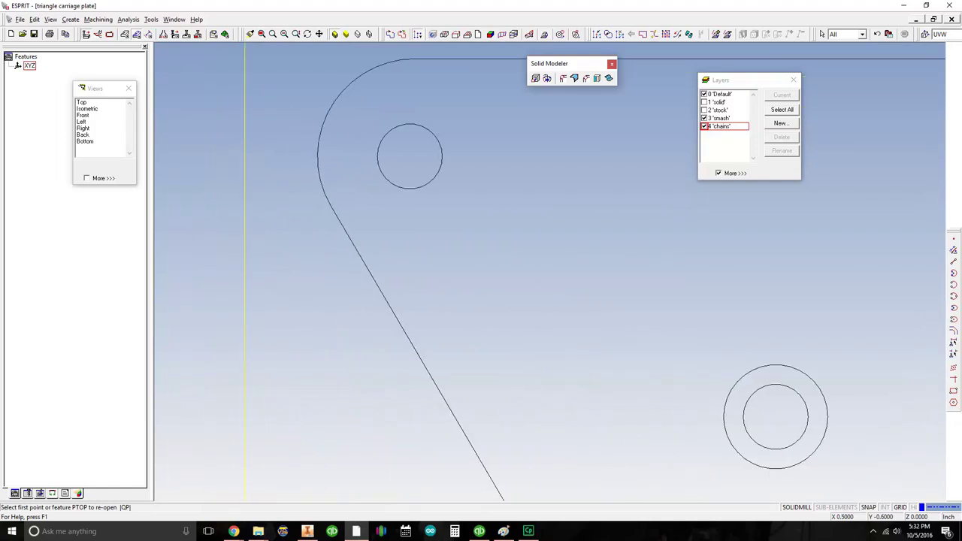
pyautogui.click(410, 156)
pyautogui.moveTo(878, 184); pyautogui.dragTo(400, 241, button='middle')
pyautogui.scroll(-2, 503, 242)
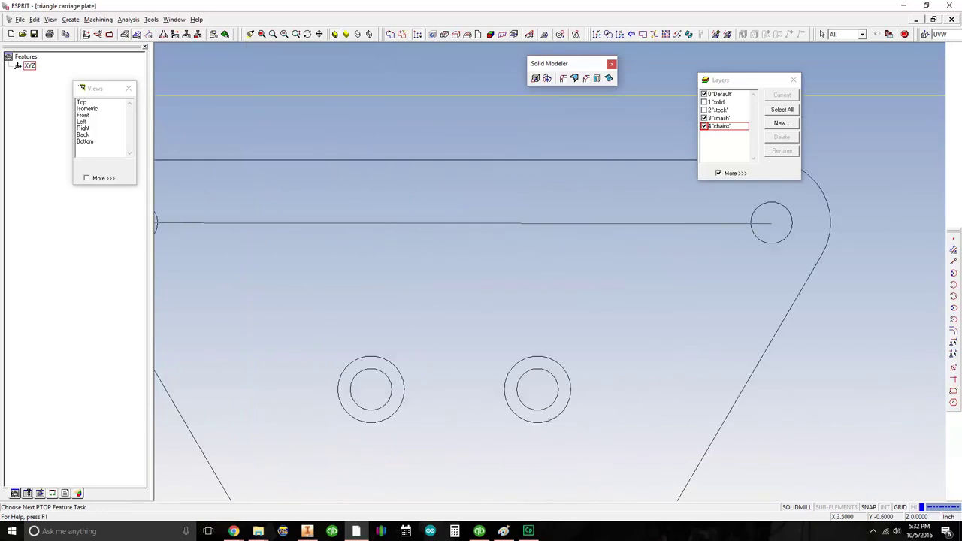
pyautogui.moveTo(558, 356); pyautogui.dragTo(605, 180, button='middle')
pyautogui.scroll(-1, 603, 184)
pyautogui.click(587, 208)
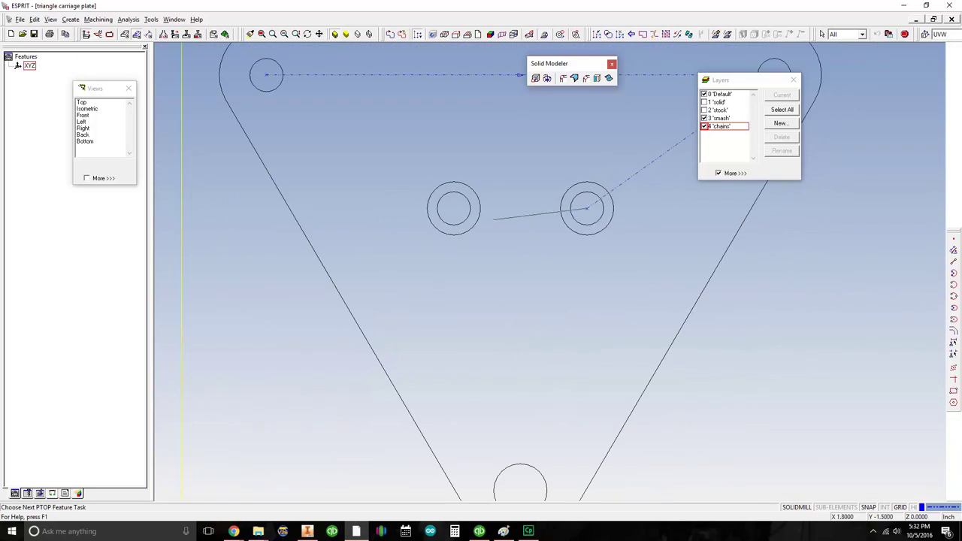
pyautogui.click(454, 209)
pyautogui.click(905, 34)
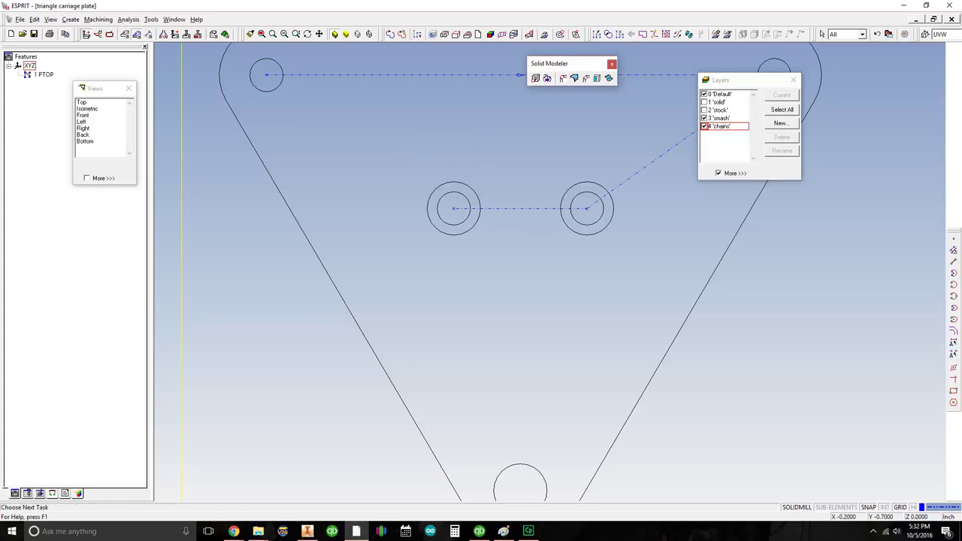
# Rename the four-hole PTOP feature as "5mm holes"
pyautogui.rightClick(43, 74)
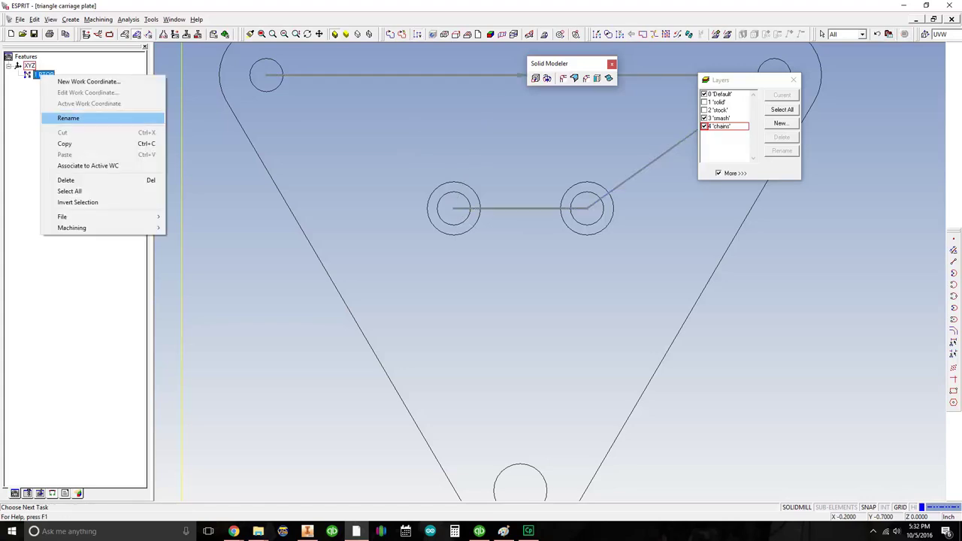
pyautogui.click(68, 118)
pyautogui.write('5mm holes')
pyautogui.press('Return')
# Create a separate PTOP feature at the centre of the large hole in the plate's lower corner
pyautogui.moveTo(468, 232)
pyautogui.mouseDown(button='middle')
pyautogui.moveTo(458, 248)
pyautogui.moveTo(385, 257)
pyautogui.mouseUp(button='middle')
pyautogui.scroll(-5, 458, 248)
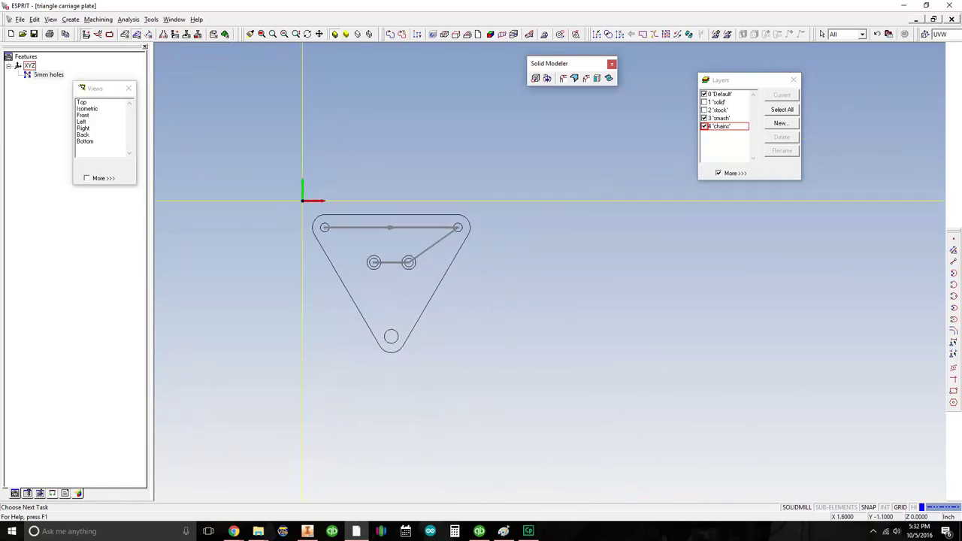
pyautogui.scroll(3, 391, 265)
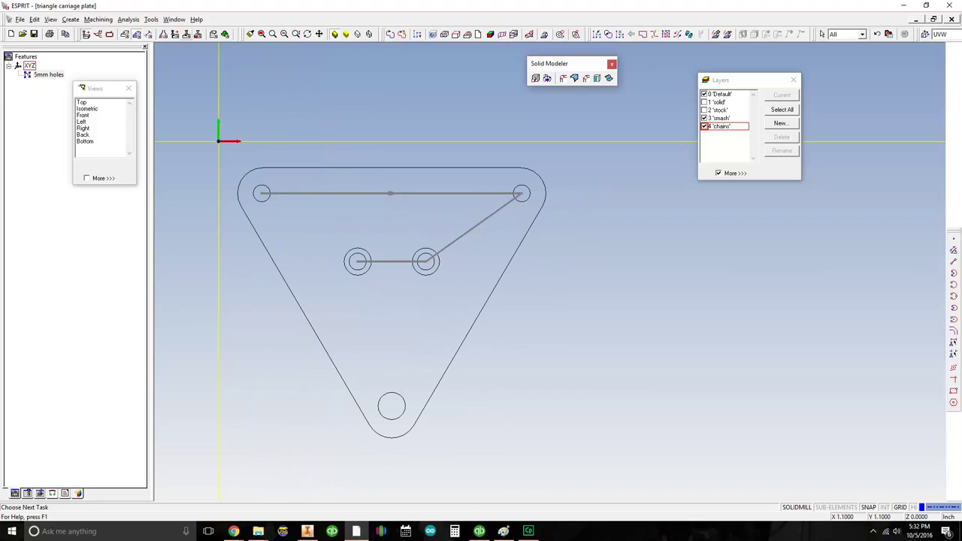
pyautogui.moveTo(387, 377); pyautogui.dragTo(380, 347, button='middle')
pyautogui.moveTo(368, 357); pyautogui.dragTo(400, 391)
pyautogui.click(273, 103)
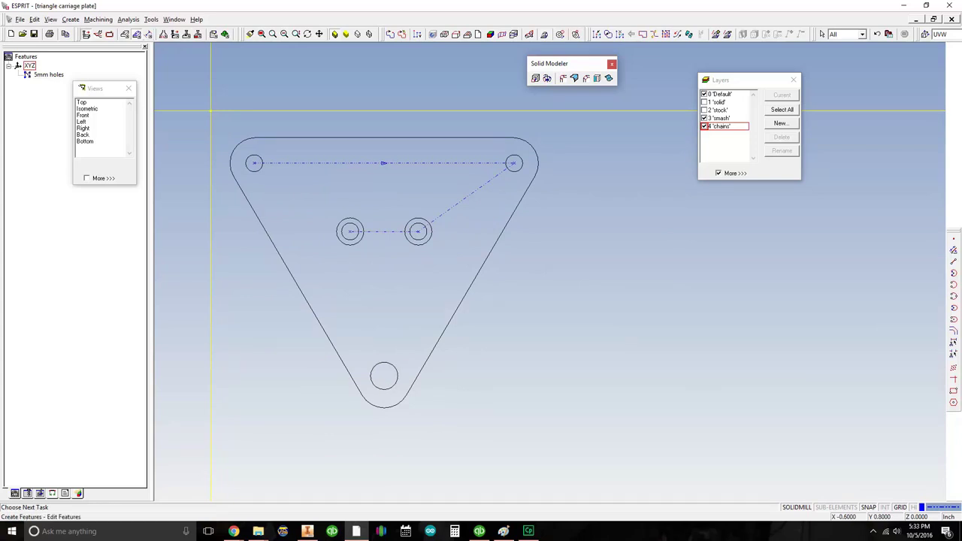
pyautogui.click(418, 35)
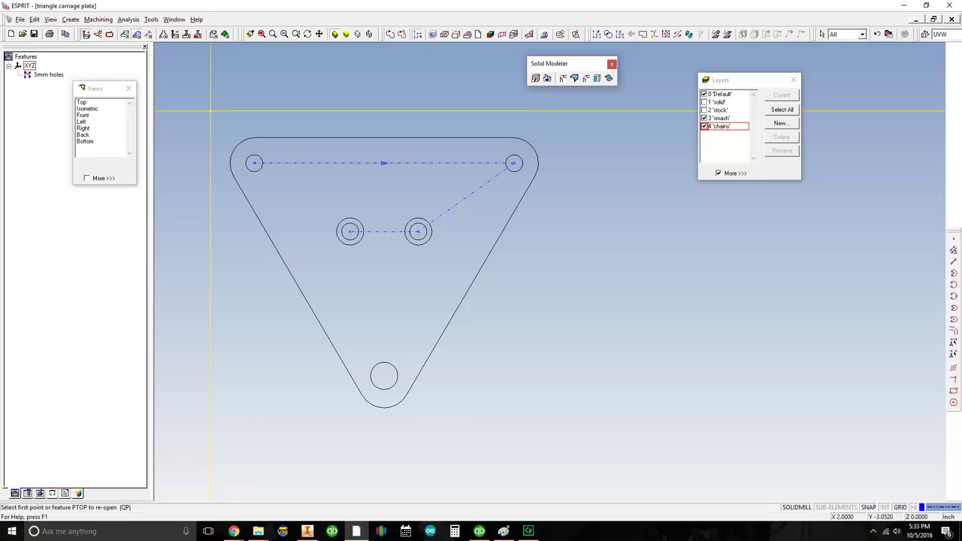
pyautogui.click(384, 376)
pyautogui.click(905, 34)
# Rename the lower-corner hole's PTOP feature as "8mm hole"
pyautogui.rightClick(43, 74)
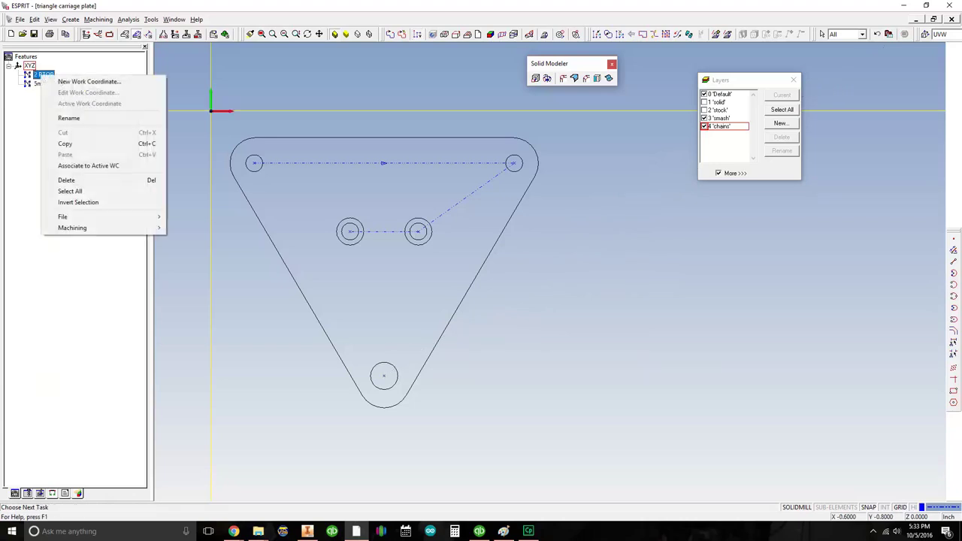
pyautogui.click(69, 118)
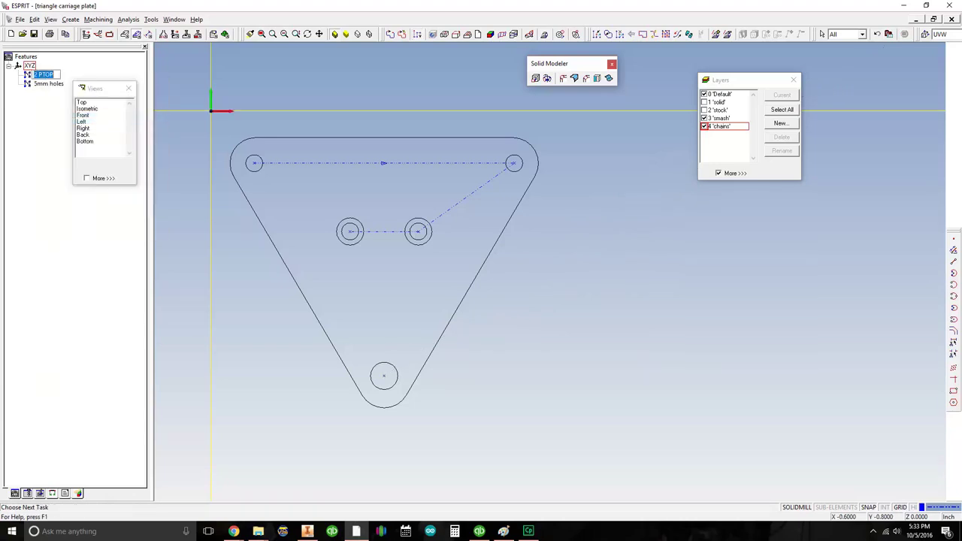
pyautogui.write('8mm hole')
pyautogui.press('Return')
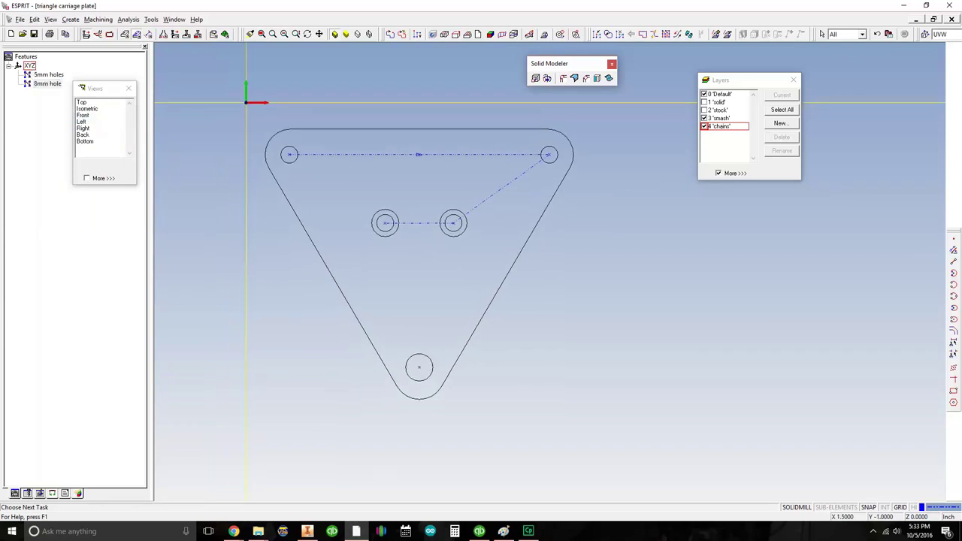
# Compare the hole features with the plate model by temporarily showing the solid layer, and return to the top view
pyautogui.scroll(2, 392, 261)
pyautogui.moveTo(386, 240); pyautogui.dragTo(378, 241, button='middle')
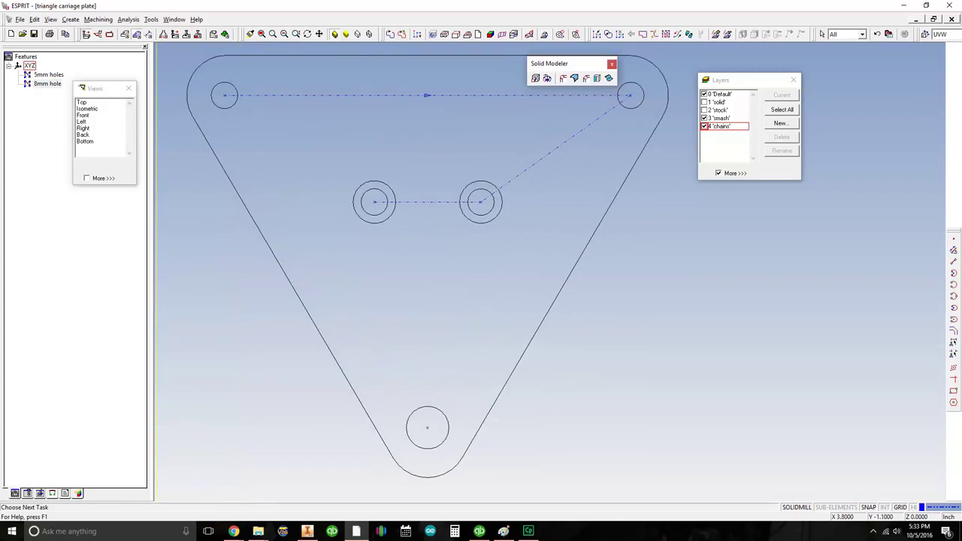
pyautogui.click(705, 102)
pyautogui.moveTo(440, 290); pyautogui.dragTo(402, 225, button='middle')
pyautogui.moveTo(471, 206); pyautogui.dragTo(473, 250, button='middle')
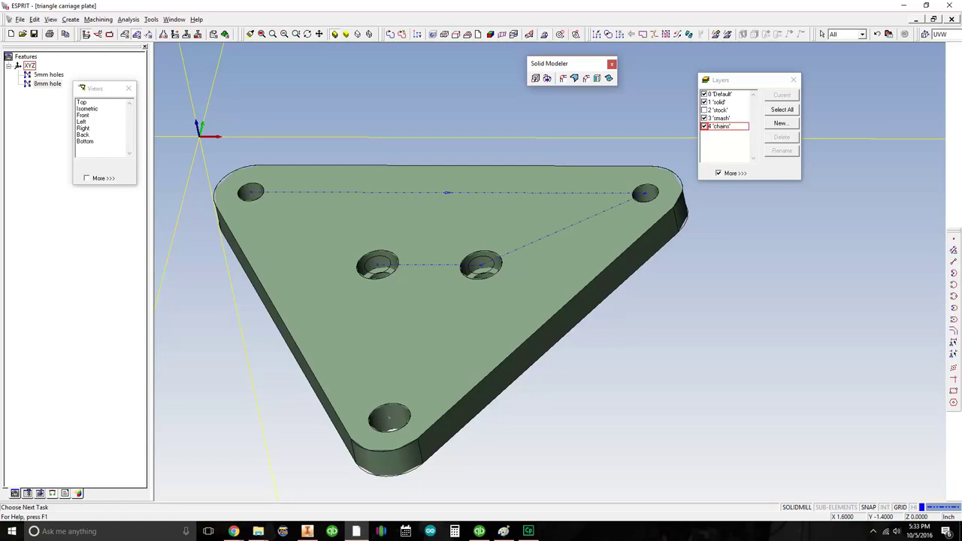
pyautogui.scroll(-2, 378, 261)
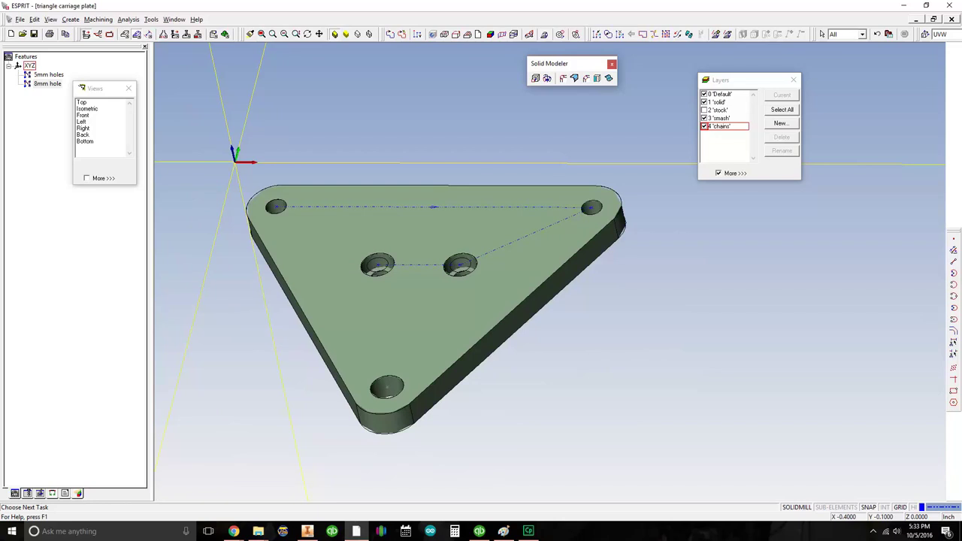
pyautogui.click(83, 102)
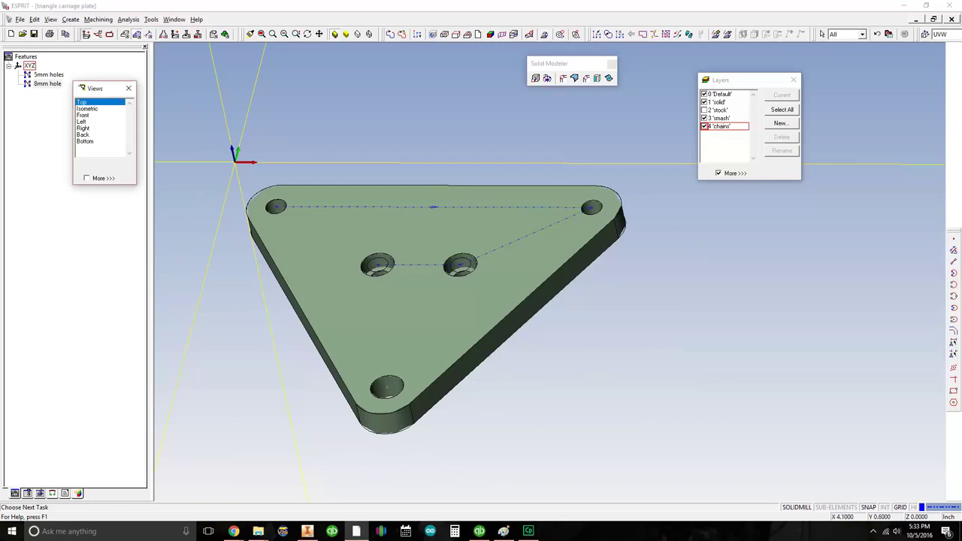
pyautogui.click(705, 102)
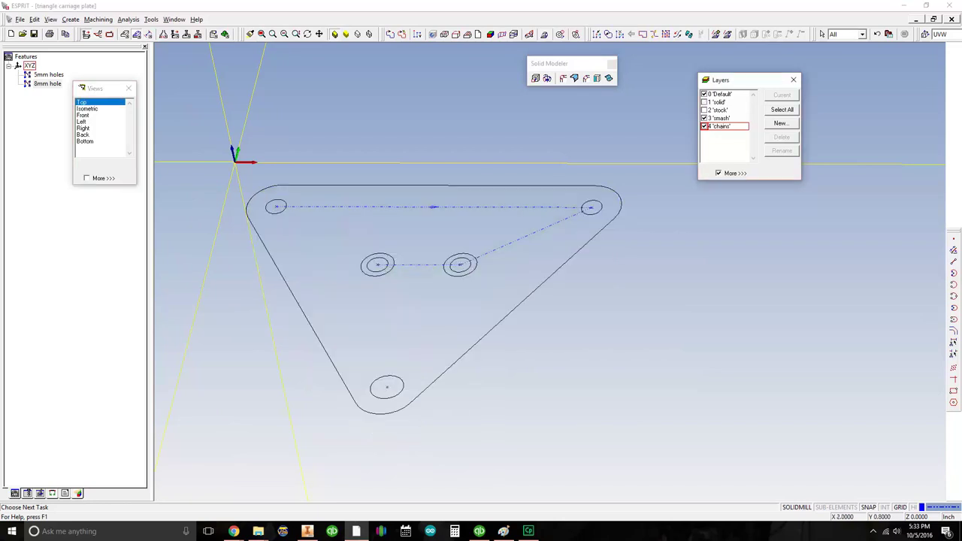
pyautogui.doubleClick(83, 102)
# Create a chain feature on the left counterbore's outer circle and rename it "left counterbore"
pyautogui.scroll(-2, 536, 206)
pyautogui.scroll(-1, 534, 214)
pyautogui.moveTo(521, 226); pyautogui.dragTo(455, 211, button='middle')
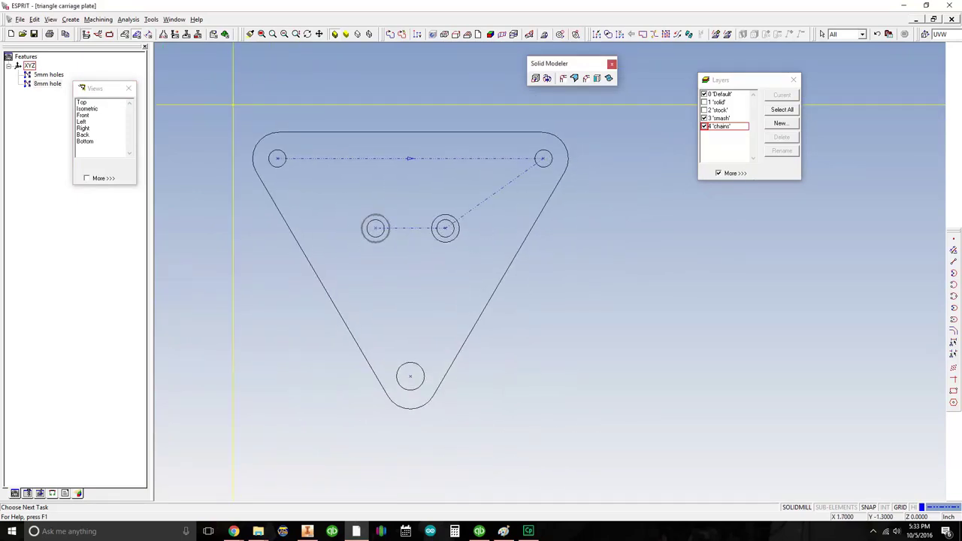
pyautogui.click(368, 238)
pyautogui.rightClick(43, 75)
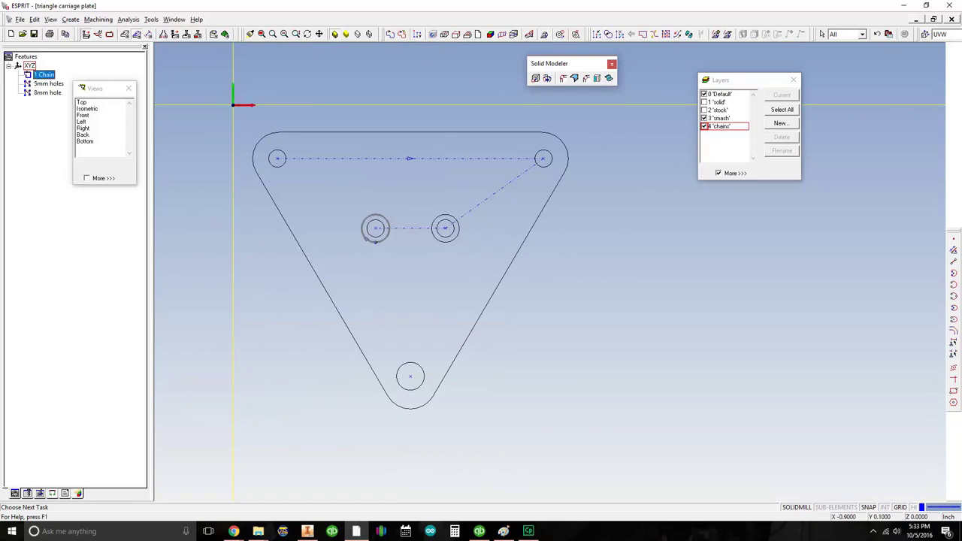
pyautogui.click(78, 118)
pyautogui.write('left counterbore')
pyautogui.press('Return')
# Create a chain feature on the right counterbore's outer circle and rename it "right counterbore"
pyautogui.click(432, 229)
pyautogui.click(402, 34)
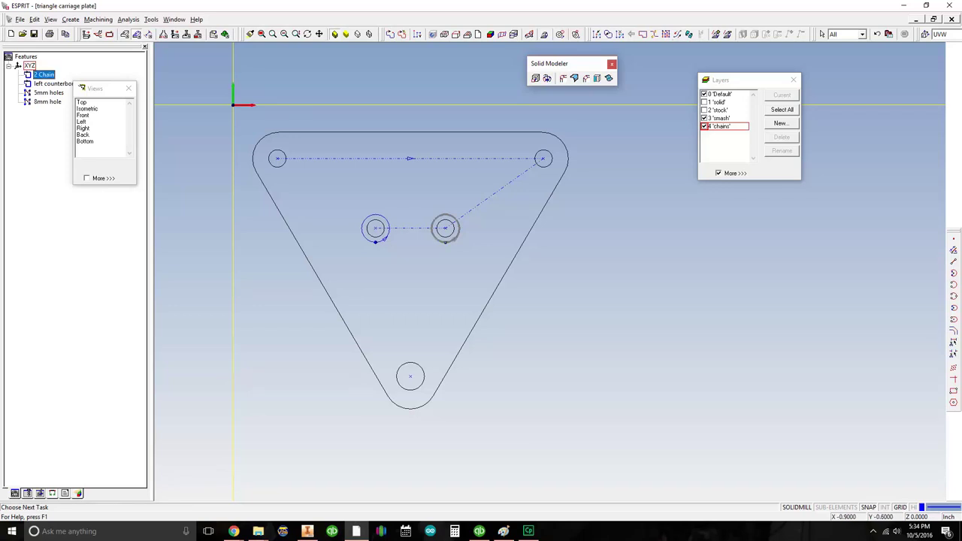
pyautogui.rightClick(48, 75)
pyautogui.click(82, 115)
pyautogui.write('right counterbore')
pyautogui.press('Return')
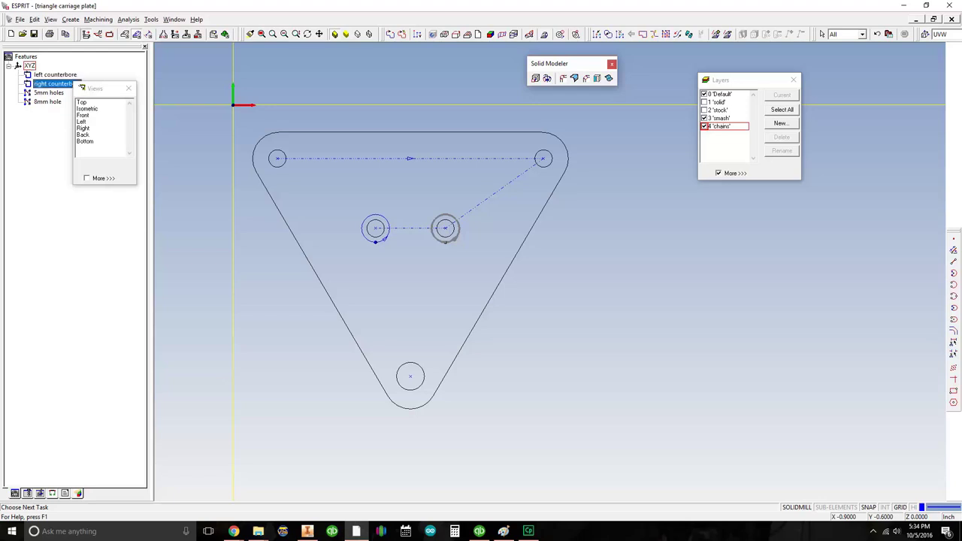
# Create a chain feature around the plate's outer profile and rename it "outer parameter"
pyautogui.moveTo(295, 193); pyautogui.dragTo(331, 182, button='middle')
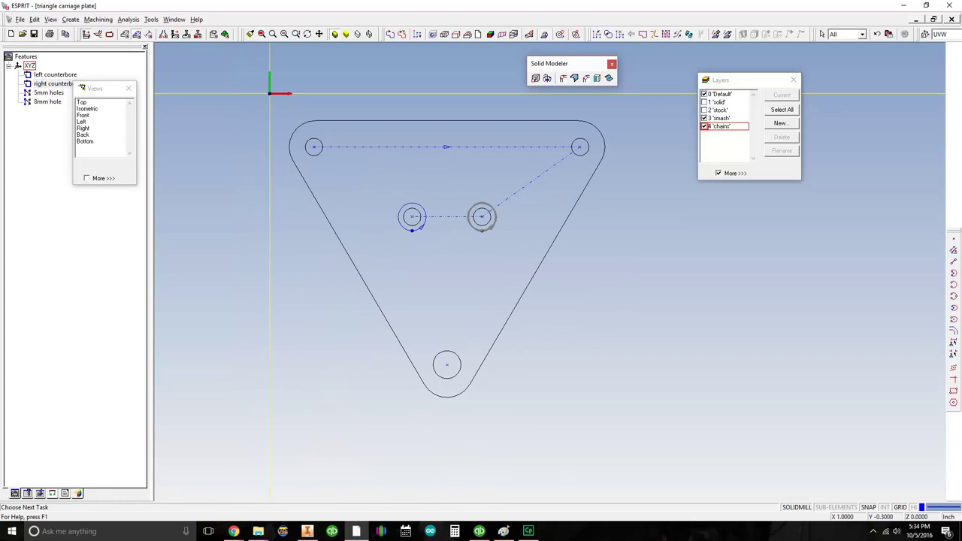
pyautogui.click(493, 223)
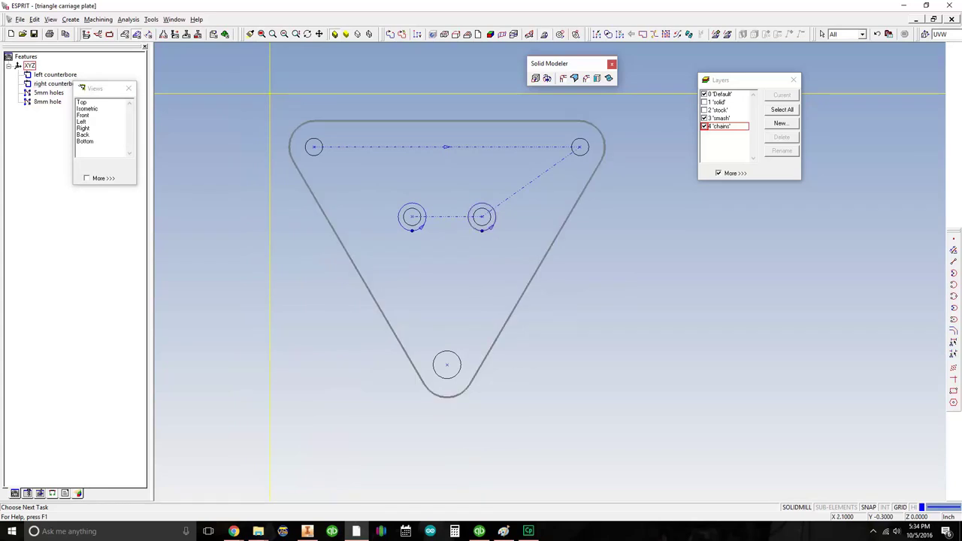
pyautogui.click(402, 34)
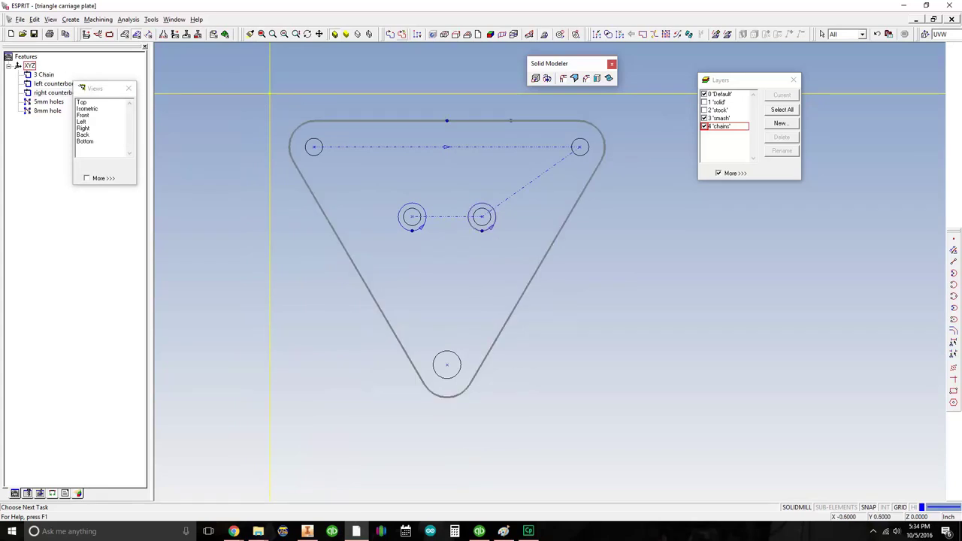
pyautogui.click(44, 74)
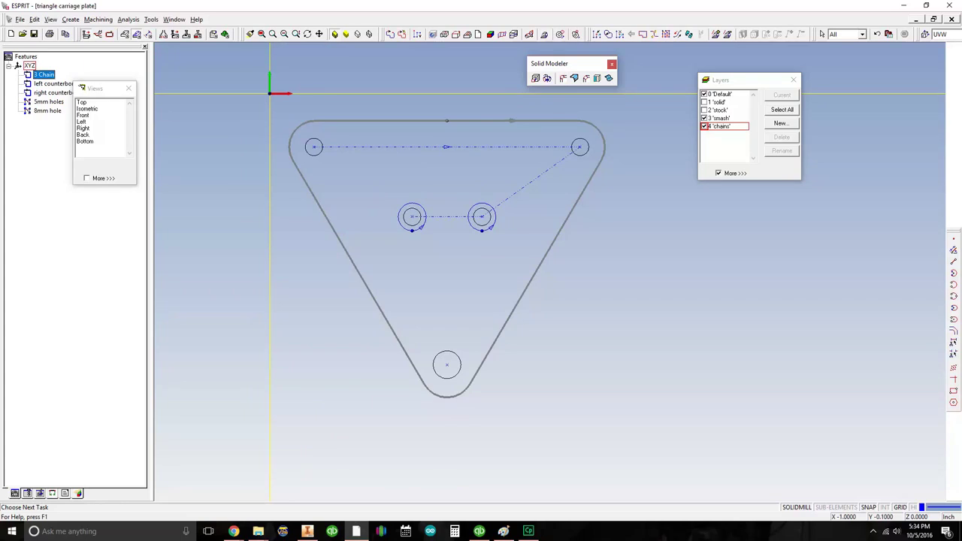
pyautogui.rightClick(46, 75)
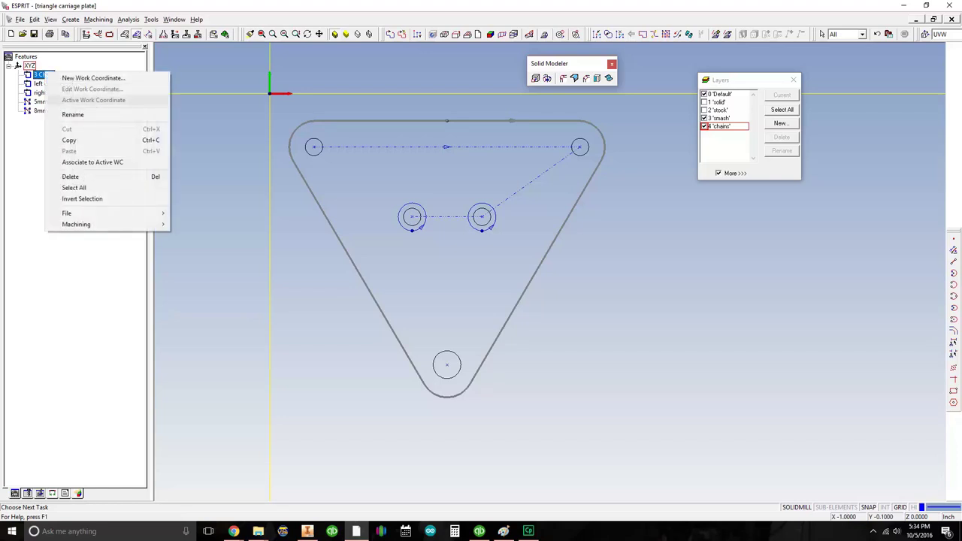
pyautogui.click(68, 114)
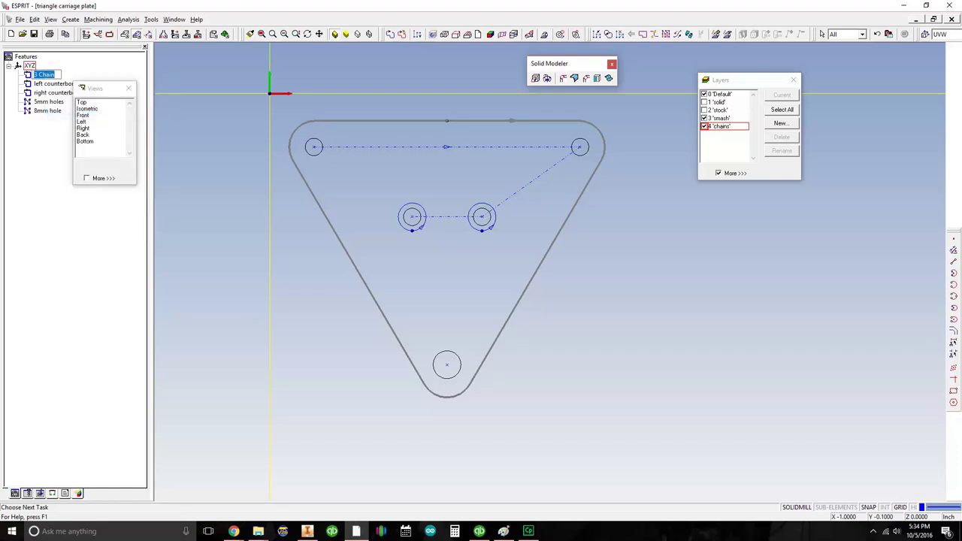
pyautogui.write('outer parameter')
pyautogui.press('Return')
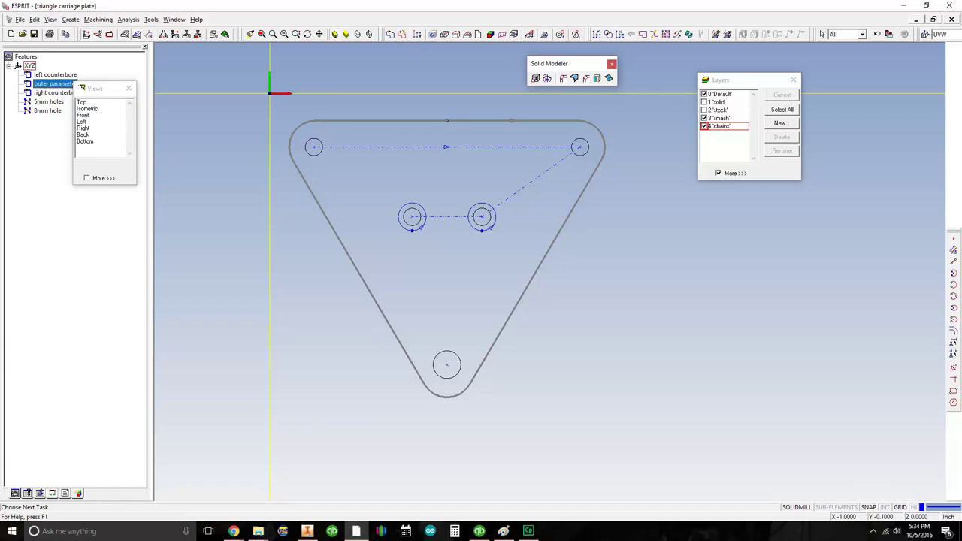
# Close the Views window so the feature names are unobstructed
pyautogui.moveTo(270, 93); pyautogui.dragTo(273, 113, button='middle')
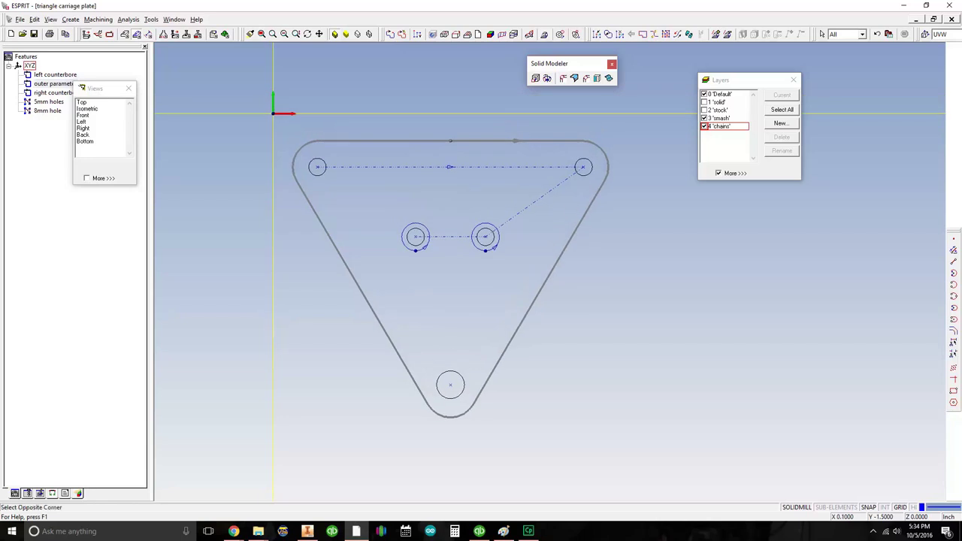
pyautogui.scroll(-2, 439, 234)
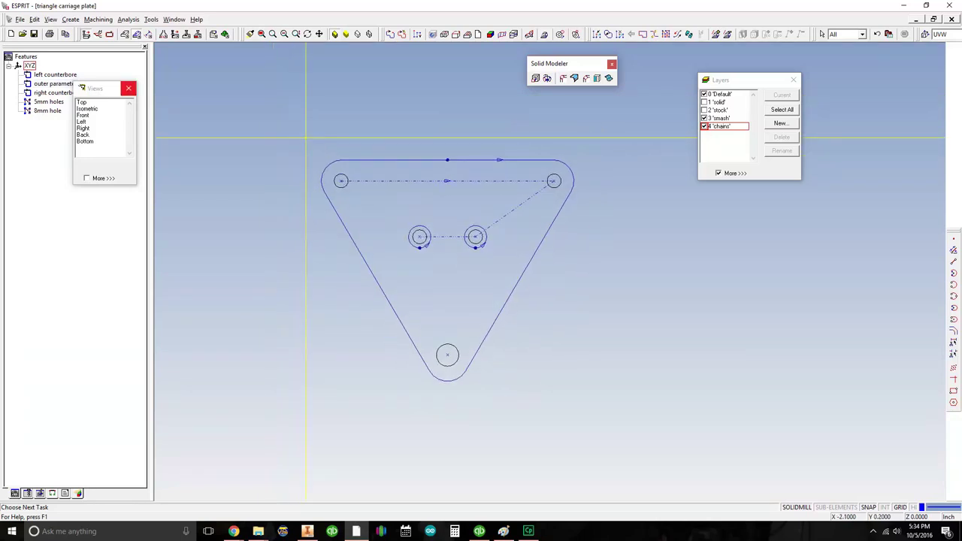
pyautogui.click(129, 88)
pyautogui.moveTo(306, 137)
pyautogui.mouseDown(button='middle')
pyautogui.moveTo(273, 137)
pyautogui.moveTo(263, 120)
pyautogui.mouseUp(button='middle')
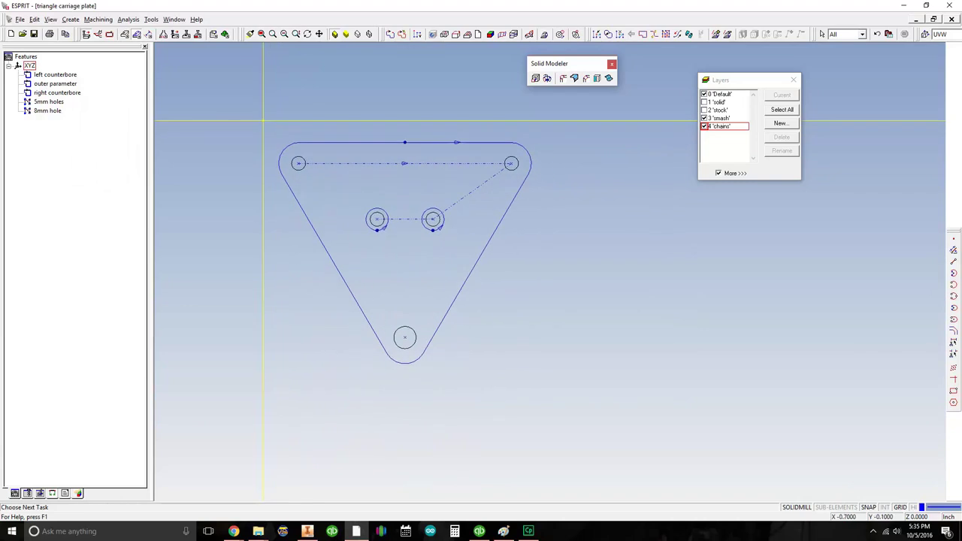